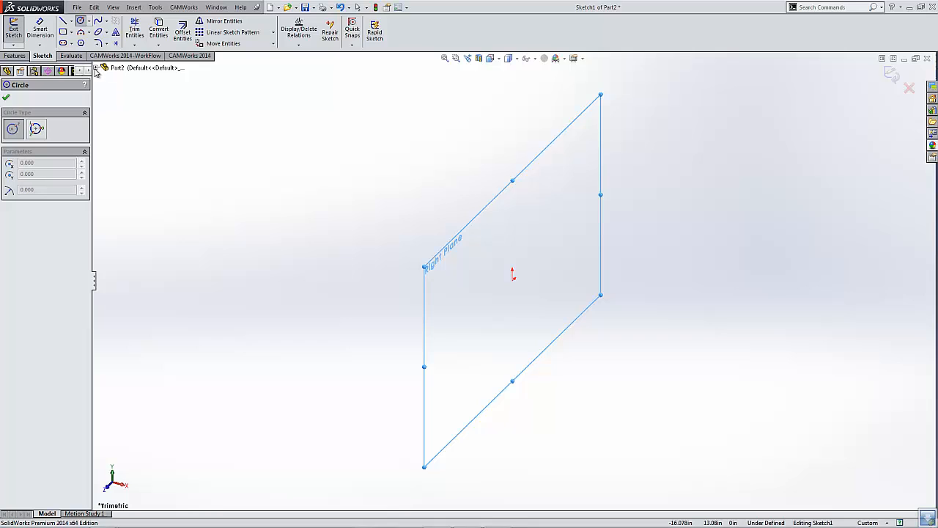
Orient the view normal to the Right Plane and sketch a circle about 4.87 in in diameter centred on the origin
{"action": "left_click", "coordinate": [96, 68]}
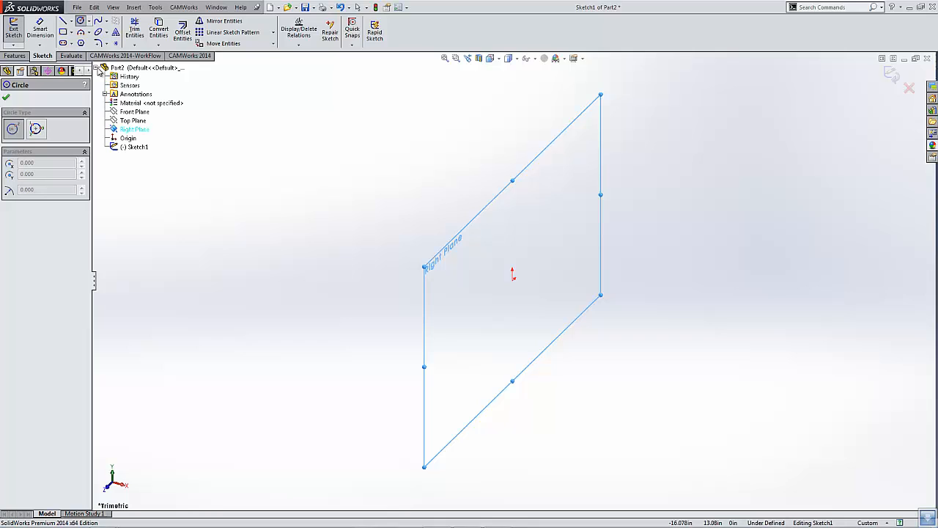
{"action": "right_click", "coordinate": [131, 130]}
{"action": "left_click", "coordinate": [172, 136]}
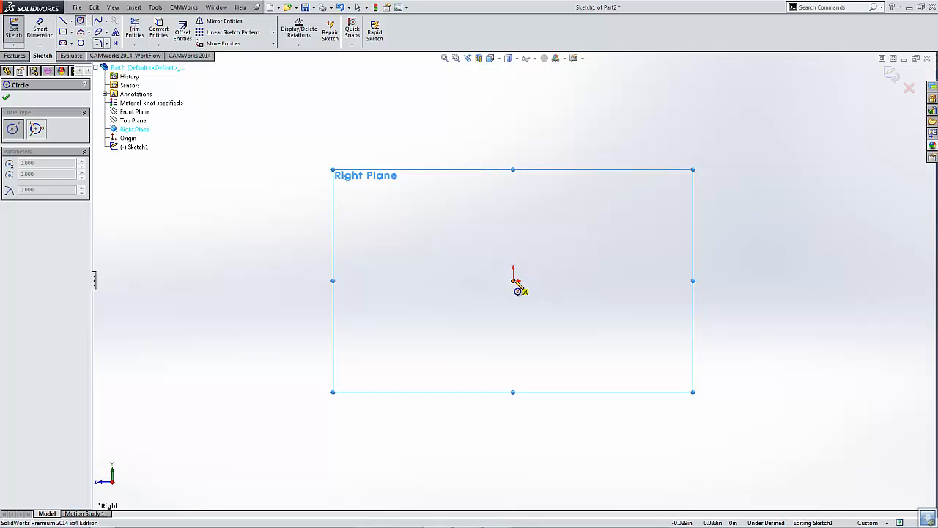
{"action": "left_click", "coordinate": [513, 280]}
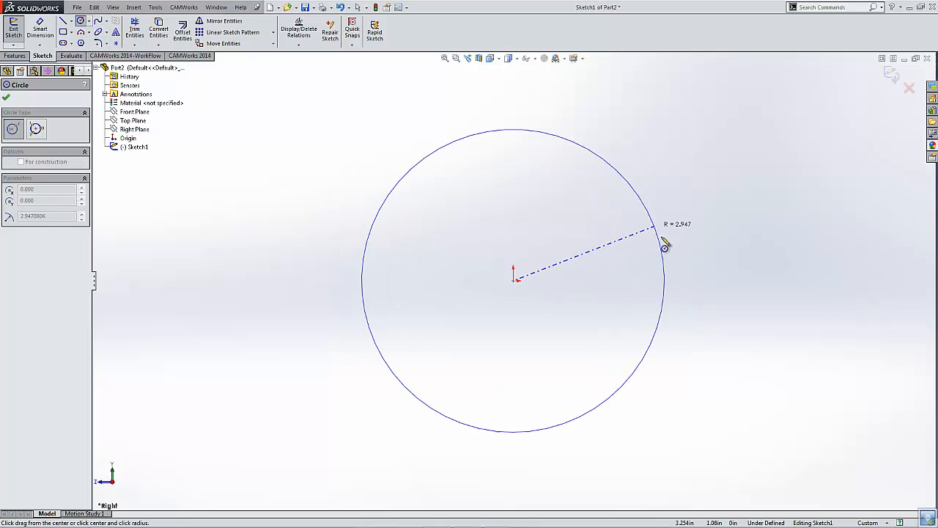
{"action": "left_click", "coordinate": [639, 287]}
Dimension the circle's diameter to 6 in
{"action": "key", "text": "d"}
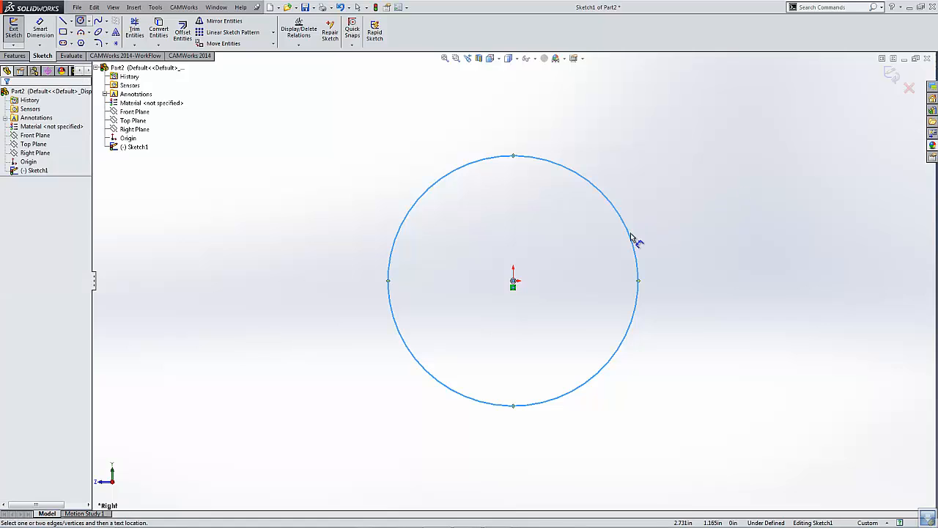
{"action": "left_click", "coordinate": [630, 237]}
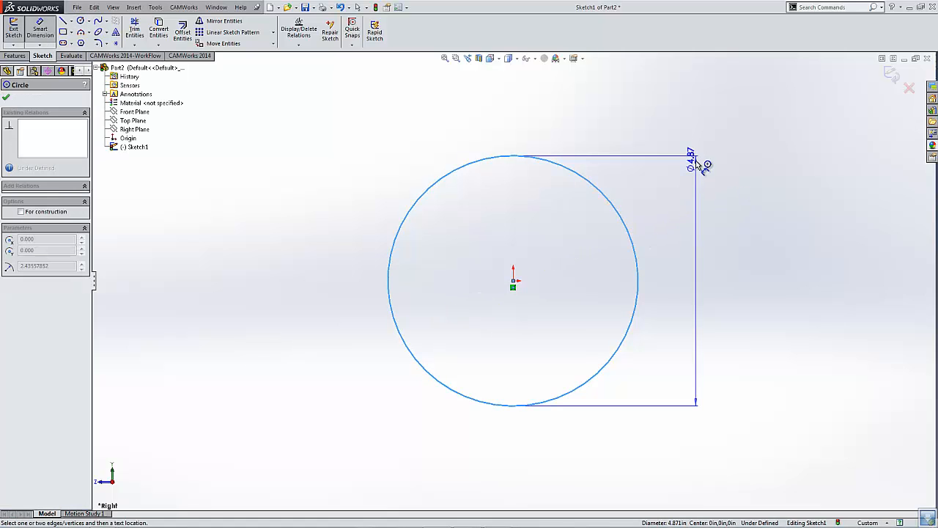
{"action": "left_click", "coordinate": [684, 186]}
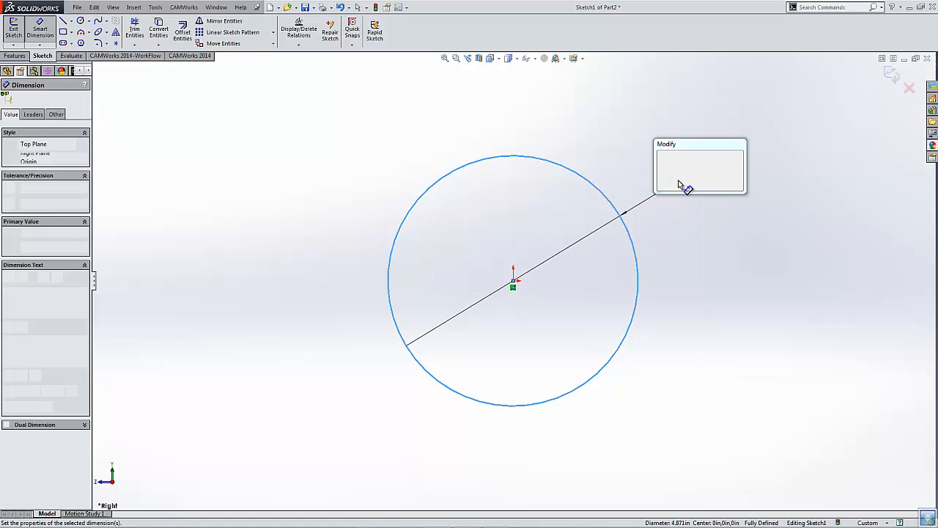
{"action": "type", "text": "6"}
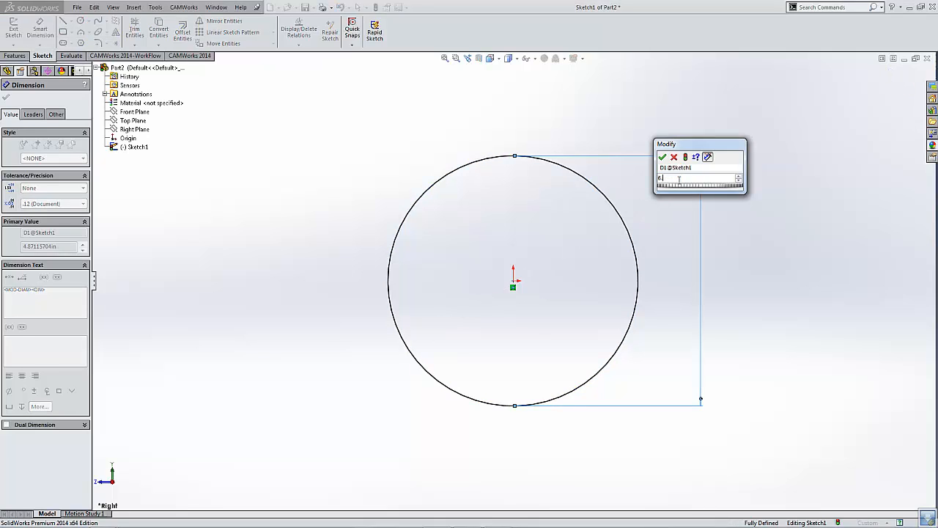
{"action": "key", "text": "Return"}
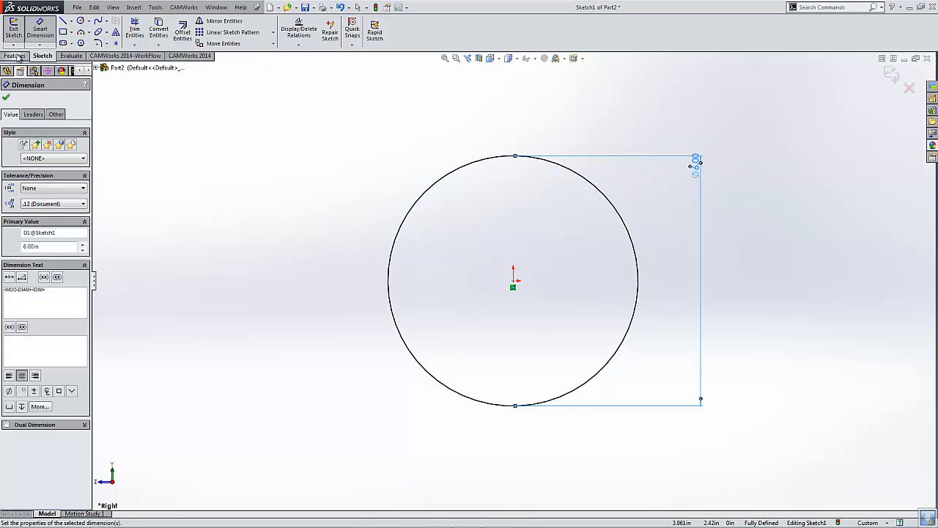
Extrude the circle as a blind boss 12 in deep from the sketch plane
{"action": "left_click", "coordinate": [16, 57]}
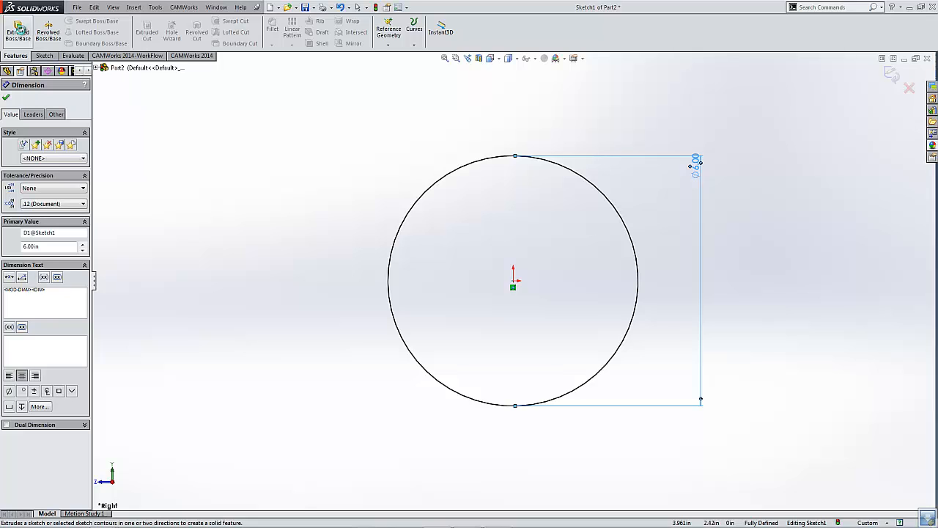
{"action": "left_click", "coordinate": [19, 31]}
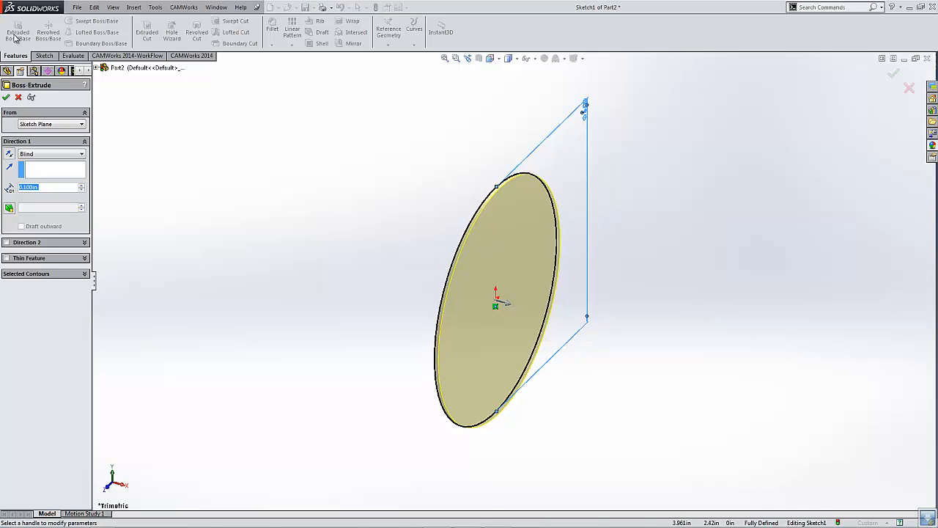
{"action": "type", "text": "12"}
{"action": "key", "text": "Return"}
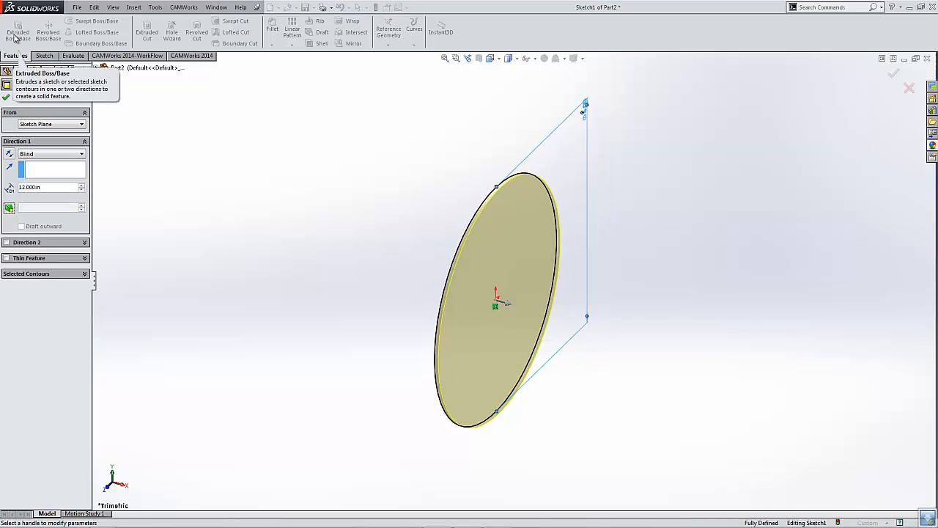
{"action": "key", "text": "f"}
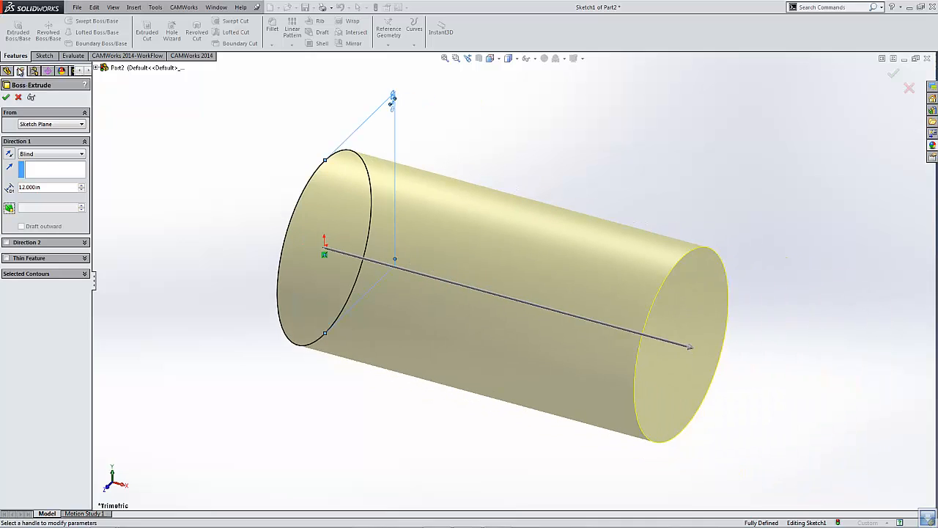
{"action": "left_click", "coordinate": [6, 98]}
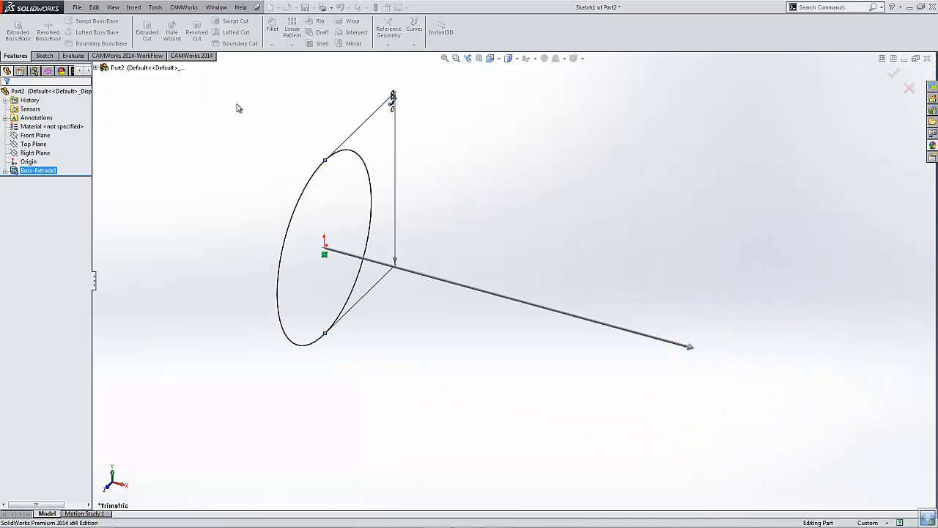
Create a reference plane parallel to the Top Plane and tangent to the cylinder's curved face
{"action": "middle_click_drag", "start_coordinate": [291, 220], "coordinate": [353, 258]}
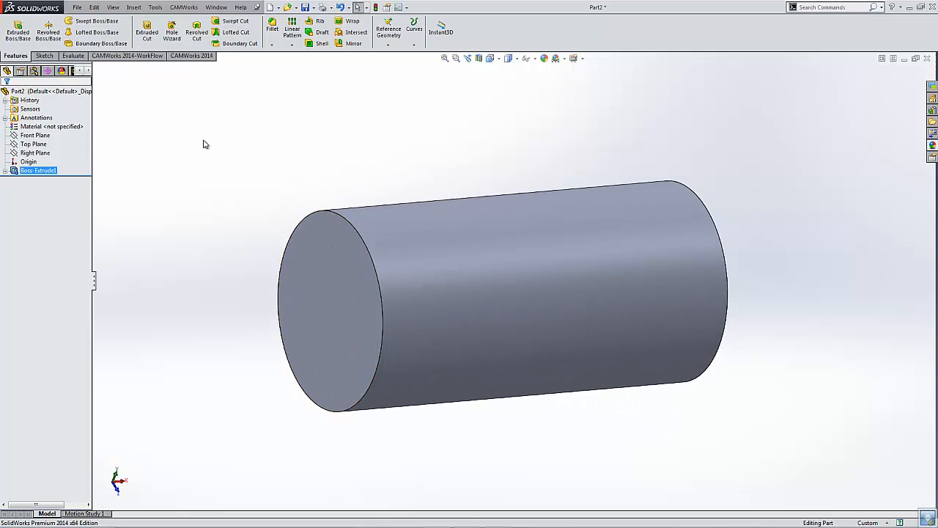
{"action": "middle_click_drag", "start_coordinate": [320, 159], "coordinate": [308, 150]}
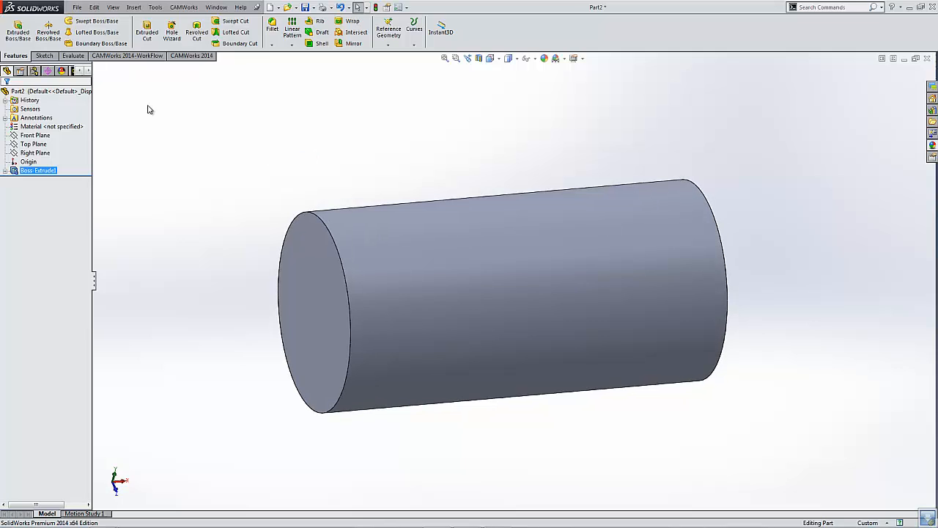
{"action": "left_click", "coordinate": [389, 45]}
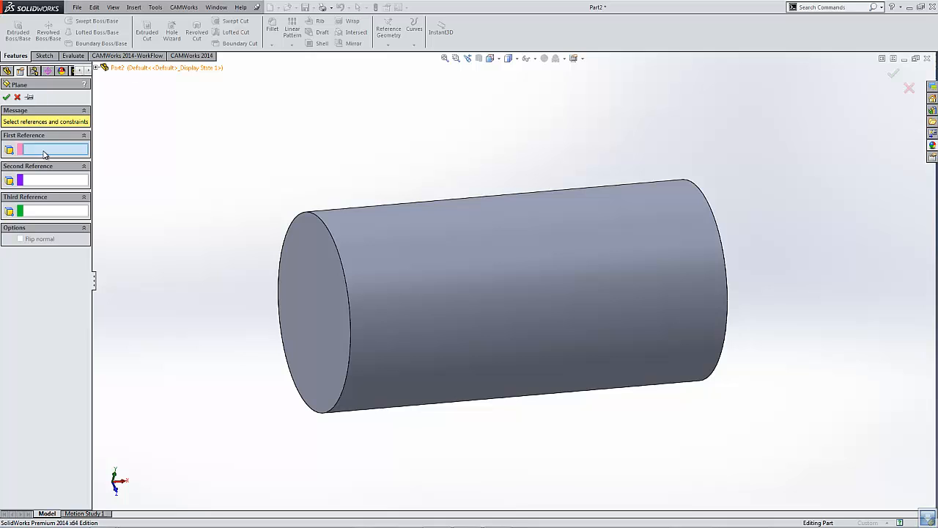
{"action": "left_click", "coordinate": [97, 68]}
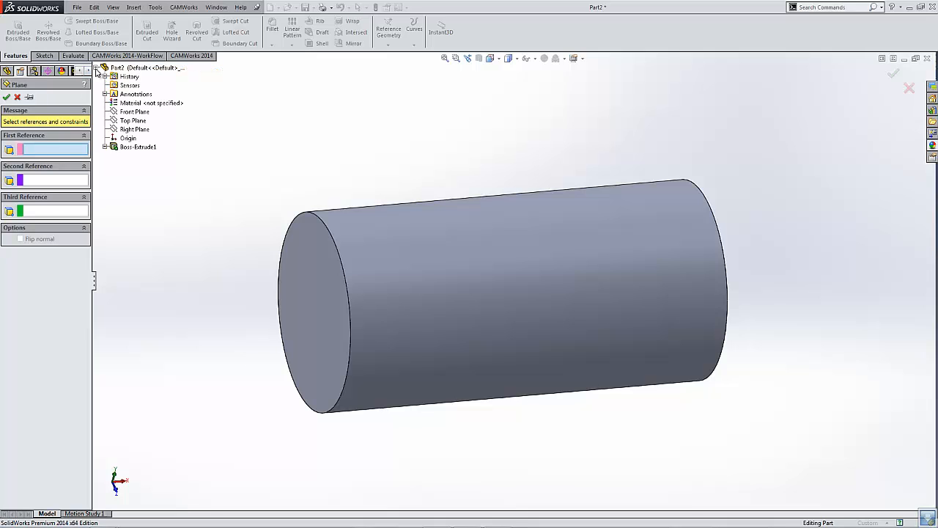
{"action": "left_click", "coordinate": [132, 121]}
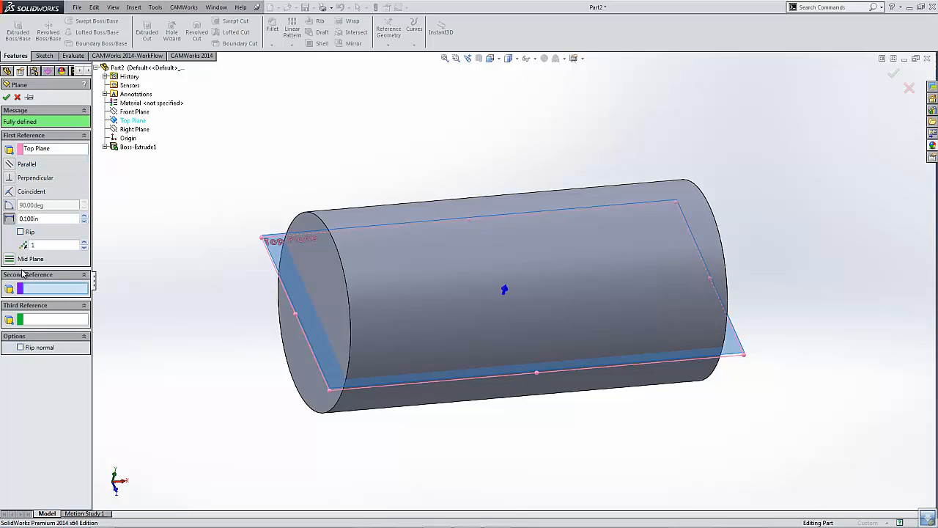
{"action": "left_click", "coordinate": [10, 165]}
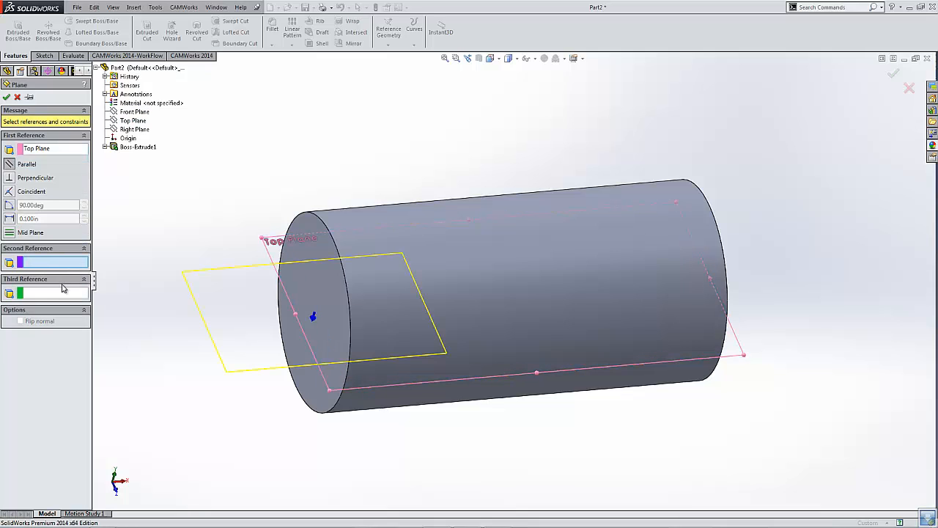
{"action": "left_click", "coordinate": [530, 252]}
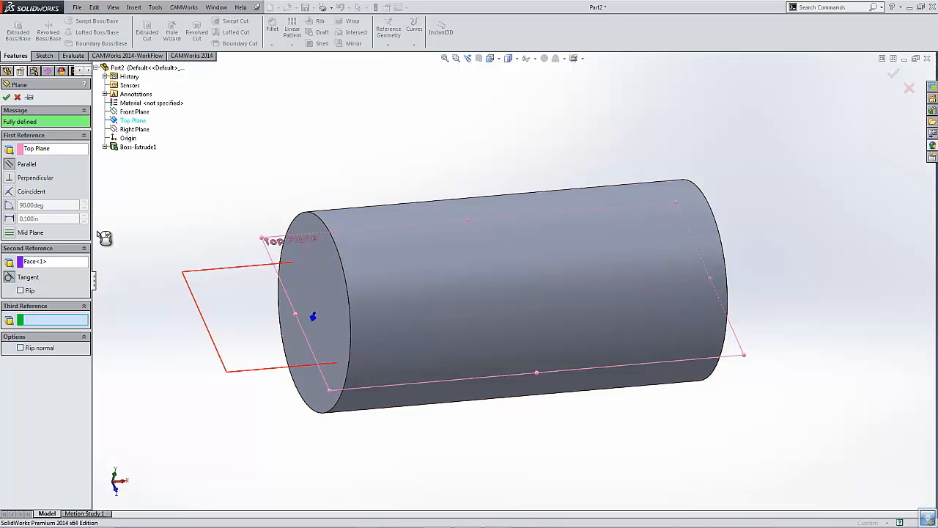
{"action": "middle_click_drag", "start_coordinate": [430, 252], "coordinate": [449, 335]}
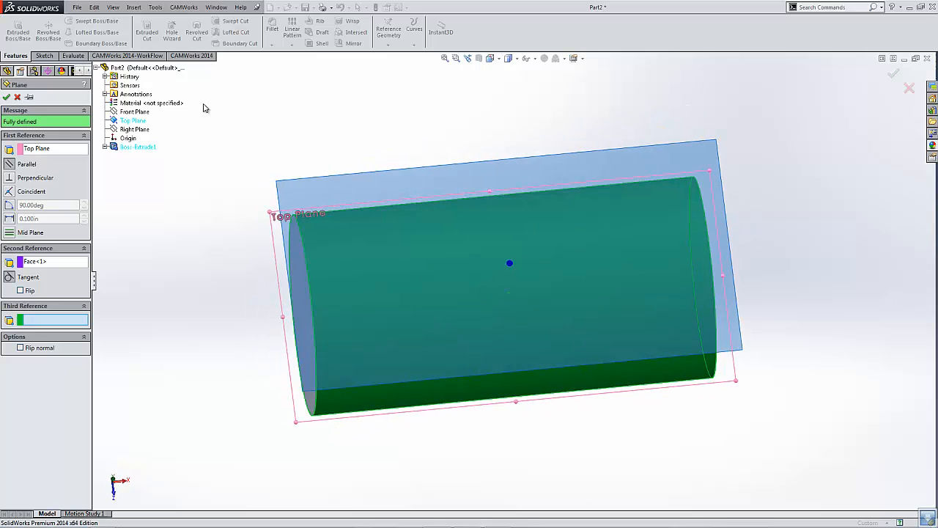
{"action": "left_click", "coordinate": [7, 97]}
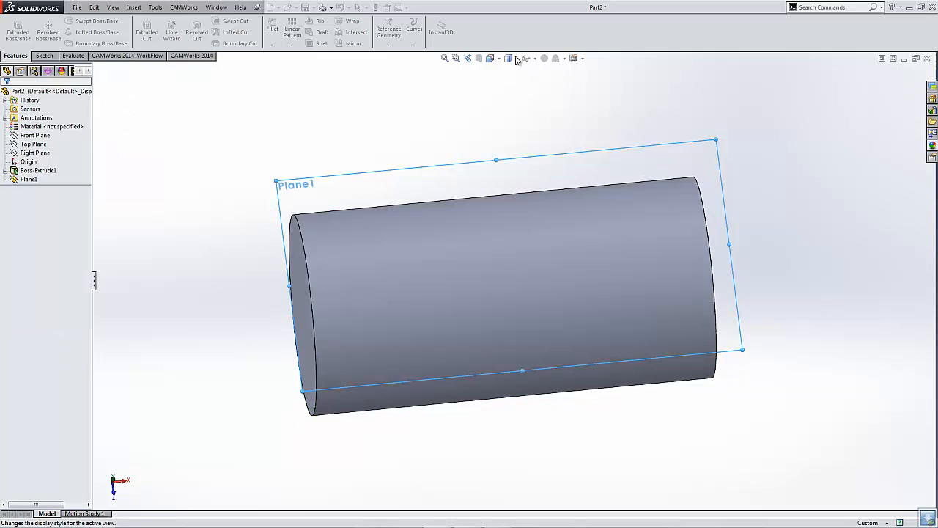
Apply a different background scene to the model view and clear the plane selection
{"action": "left_click", "coordinate": [517, 59]}
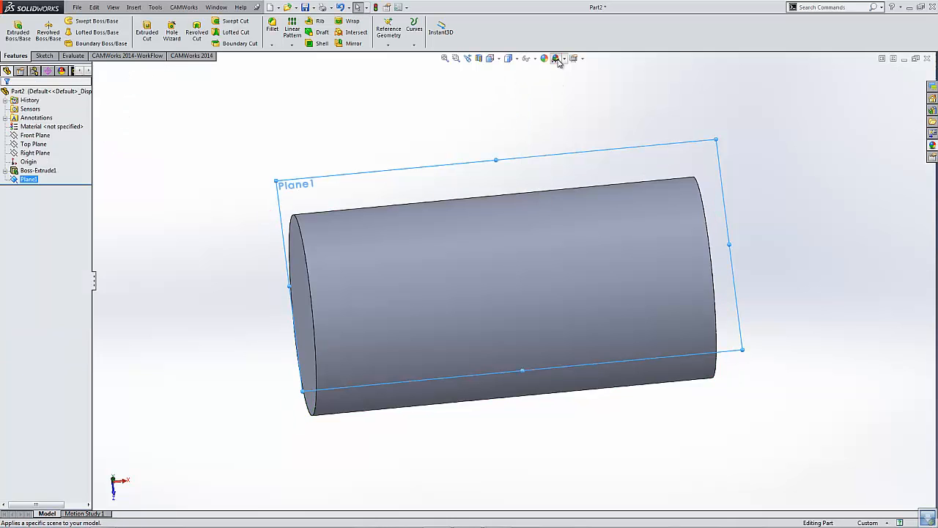
{"action": "mouse_move", "coordinate": [556, 58]}
{"action": "left_click", "coordinate": [377, 92]}
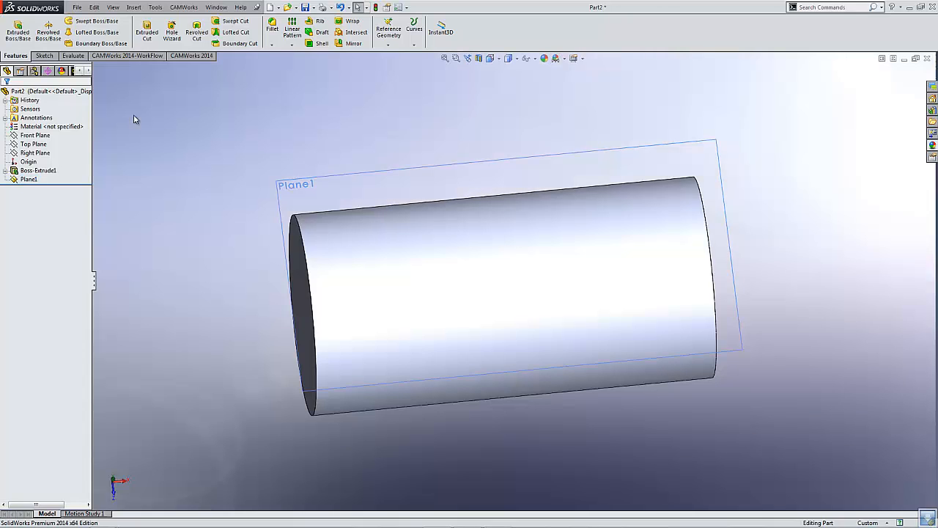
Colour the cylinder's curved face green with RGB 0, 255, 60, dismissing the script error
{"action": "mouse_move", "coordinate": [196, 229]}
{"action": "middle_mouse_down"}
{"action": "mouse_move", "coordinate": [235, 218]}
{"action": "mouse_move", "coordinate": [195, 227]}
{"action": "middle_mouse_up"}
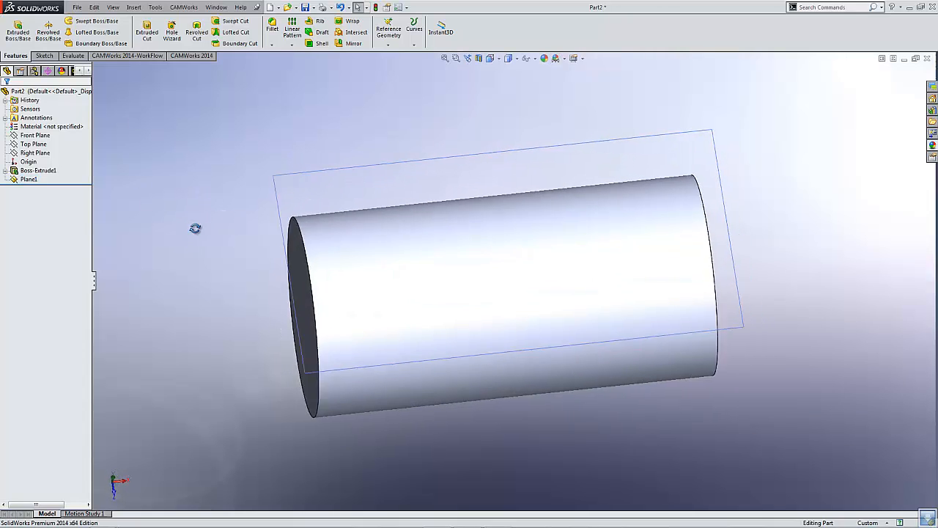
{"action": "right_click", "coordinate": [470, 291]}
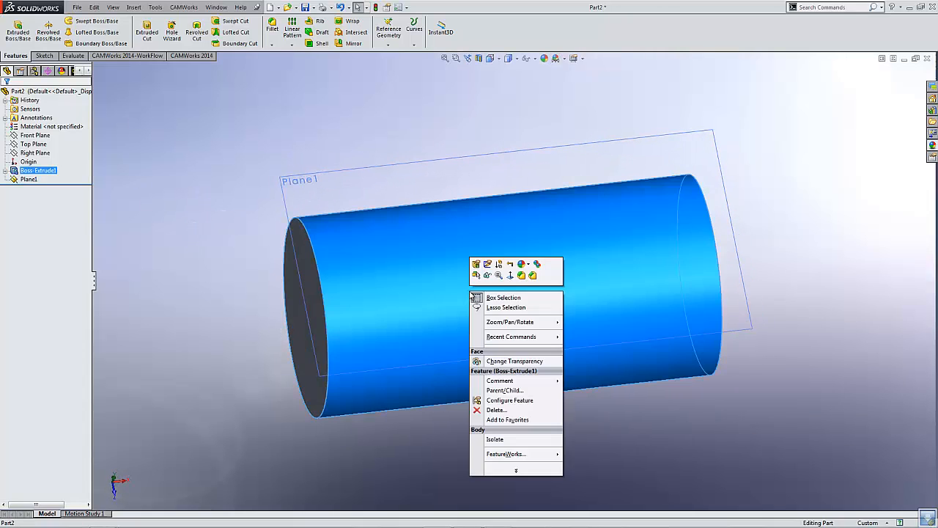
{"action": "left_click", "coordinate": [527, 266]}
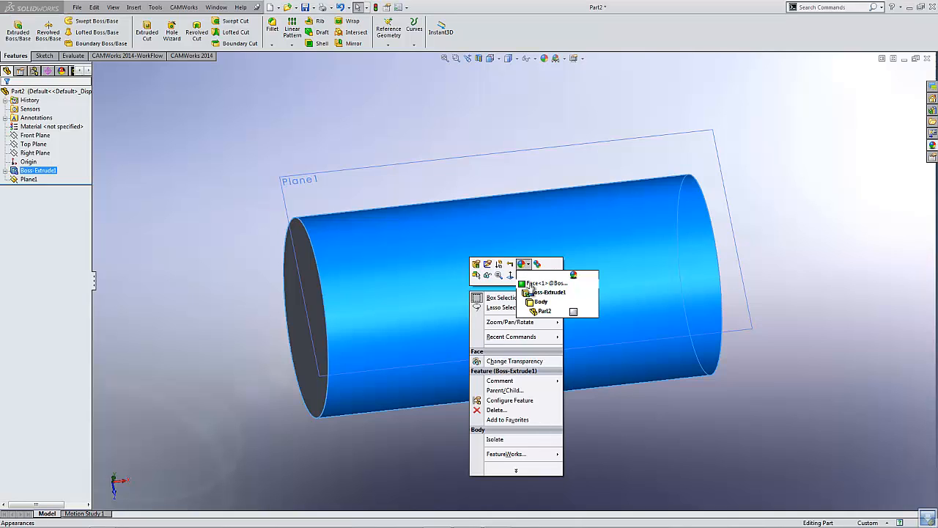
{"action": "left_click", "coordinate": [530, 286]}
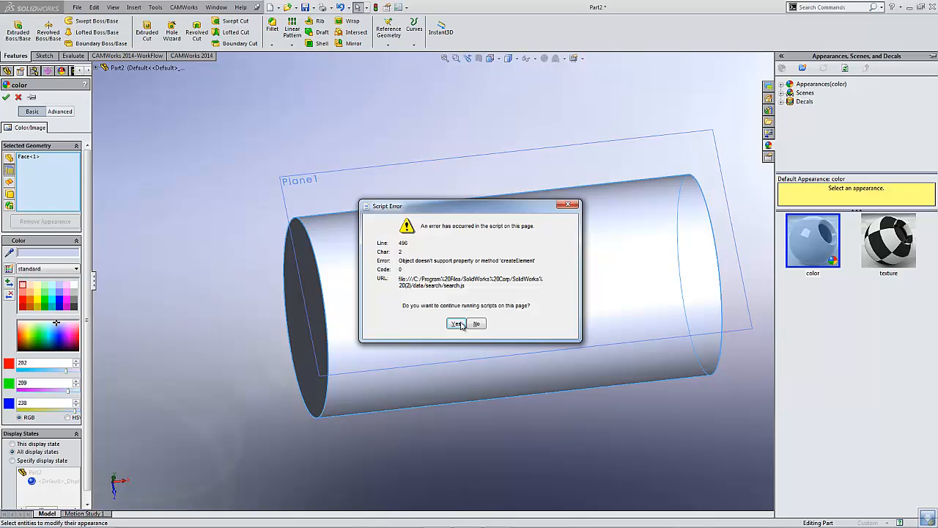
{"action": "key", "text": "Return"}
{"action": "left_click", "coordinate": [42, 339]}
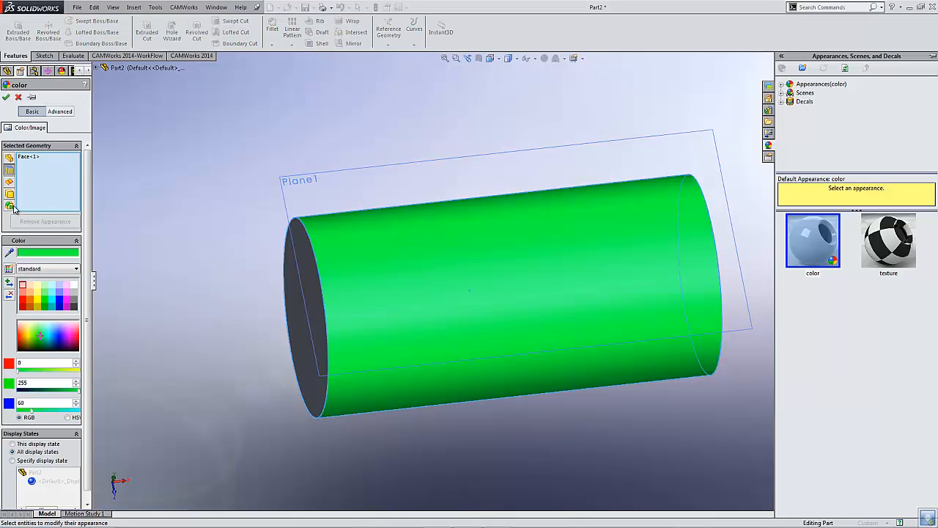
{"action": "left_click", "coordinate": [6, 97]}
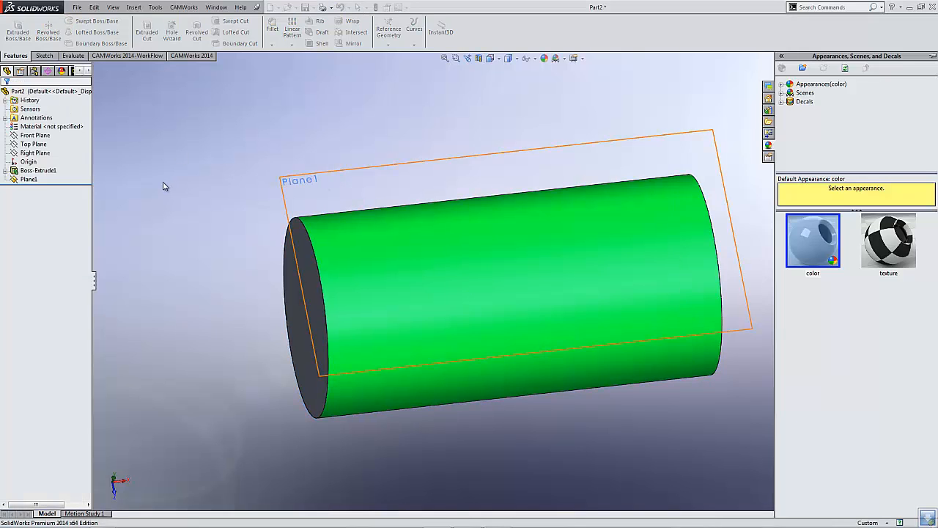
Open a new sketch on Plane1, the reference plane tangent to the cylinder
{"action": "scroll", "coordinate": [569, 235], "scroll_direction": "down", "scroll_amount": 3}
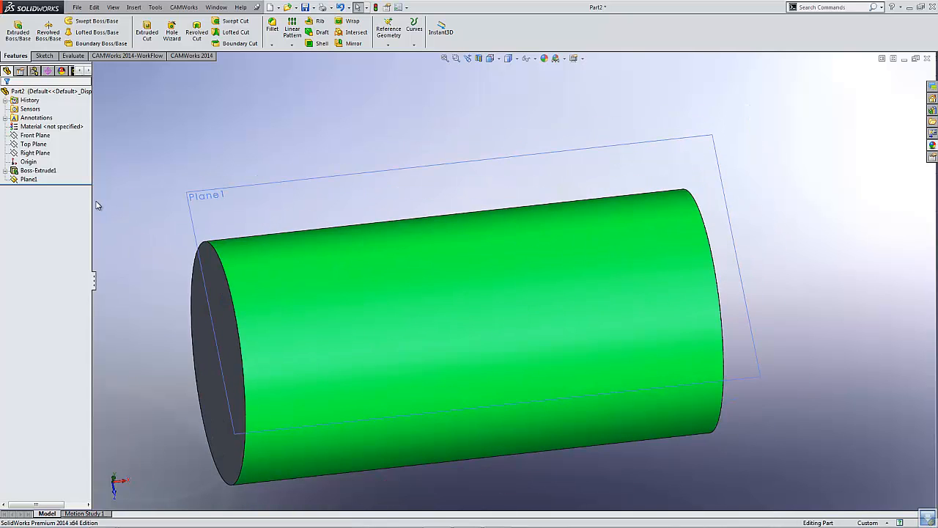
{"action": "left_click", "coordinate": [31, 180]}
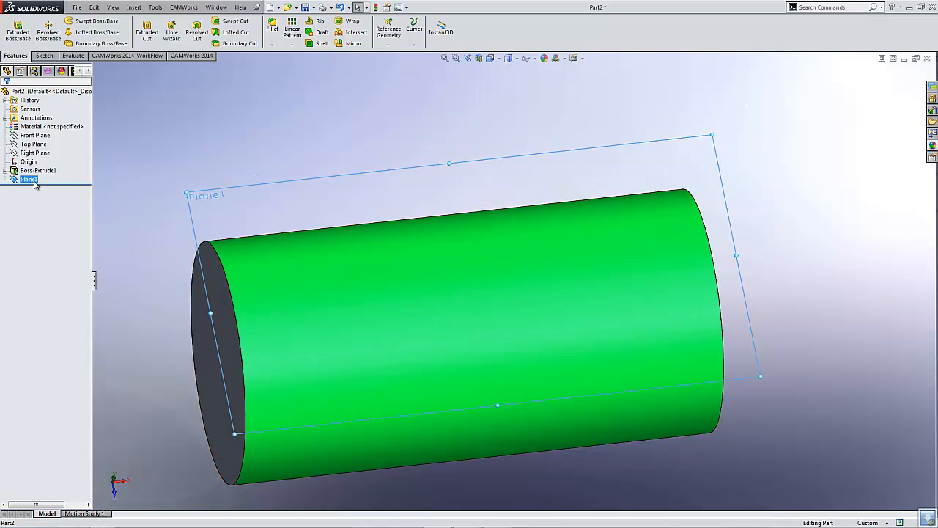
{"action": "left_click", "coordinate": [43, 56]}
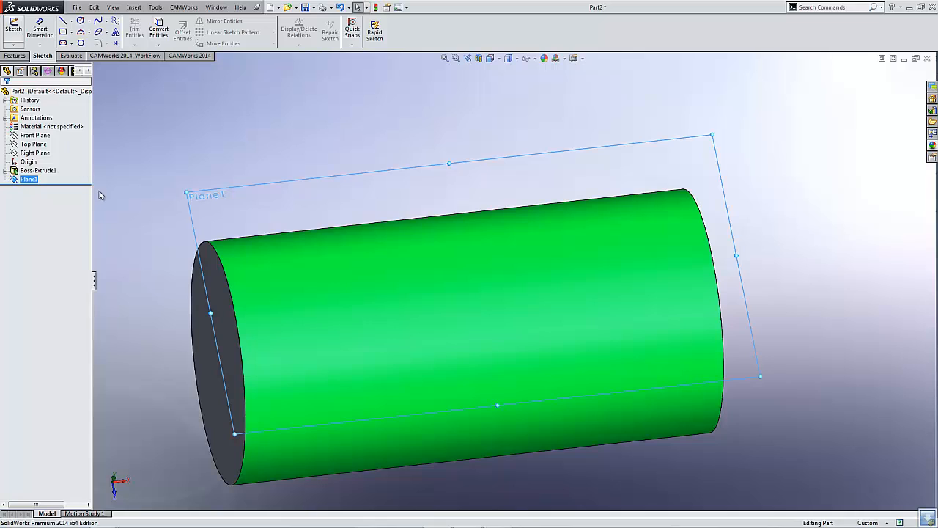
{"action": "right_click", "coordinate": [27, 182]}
{"action": "left_click", "coordinate": [70, 169]}
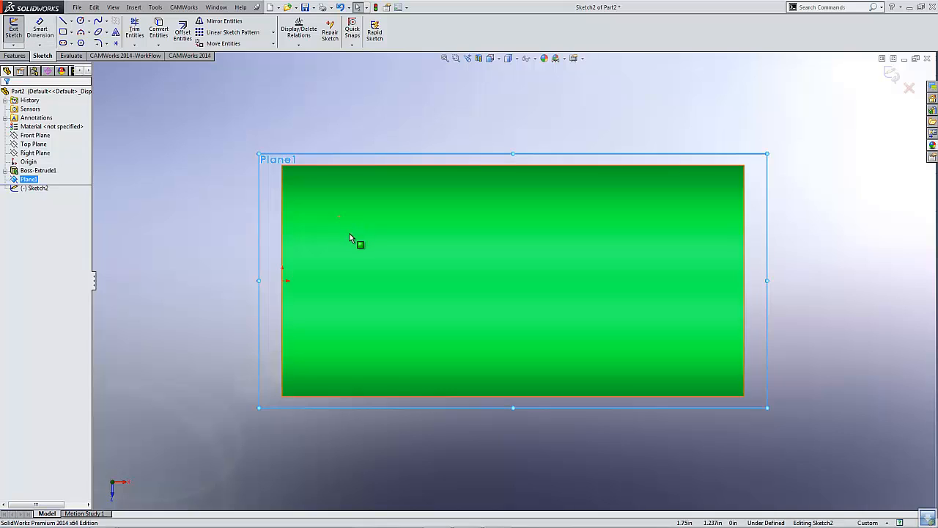
Sketch a horizontal, infinite-length construction centerline through the origin
{"action": "left_click", "coordinate": [72, 21]}
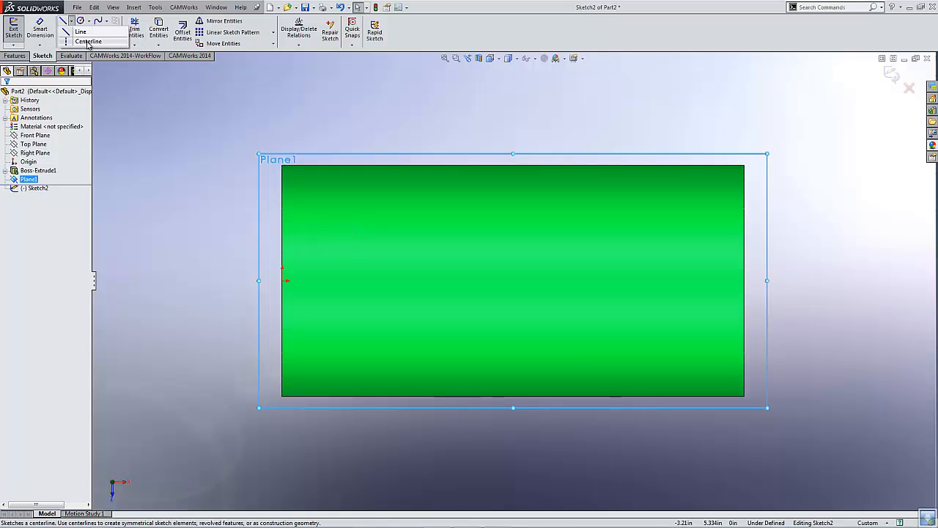
{"action": "left_click", "coordinate": [84, 40]}
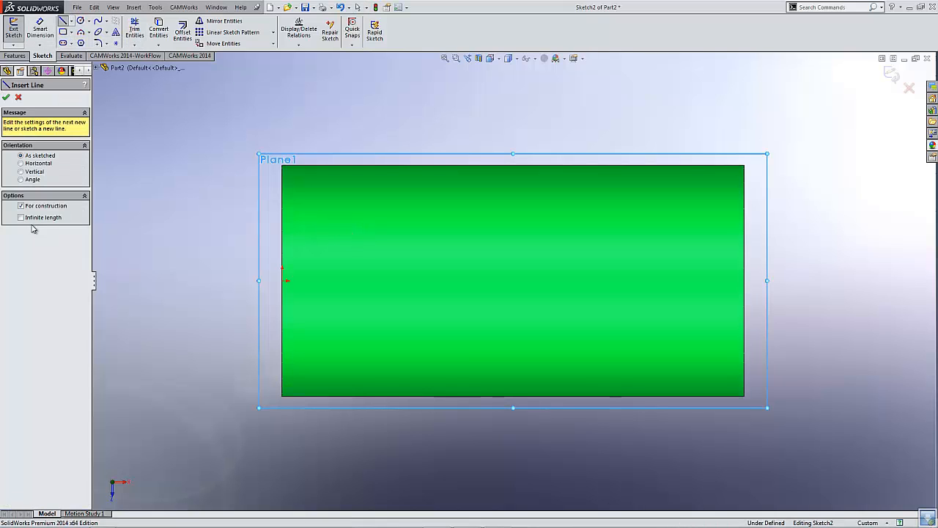
{"action": "left_click", "coordinate": [27, 163]}
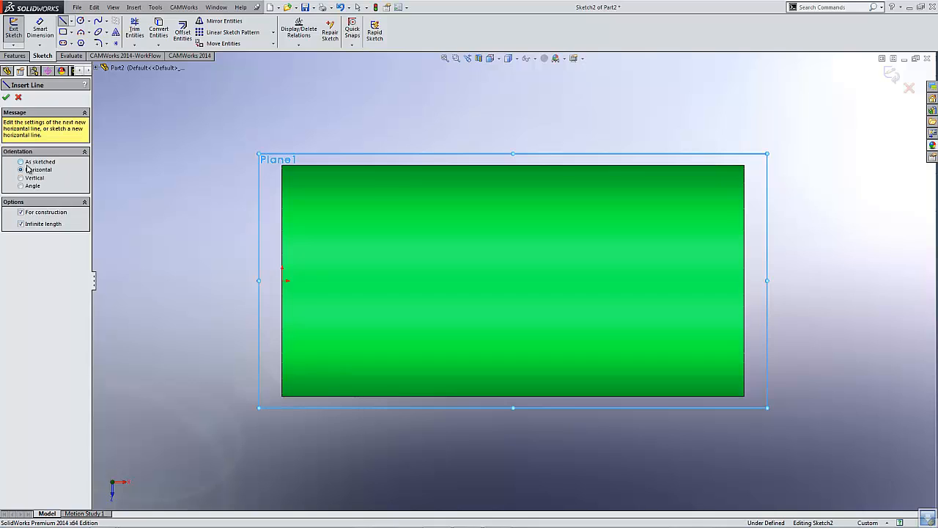
{"action": "left_click", "coordinate": [282, 281]}
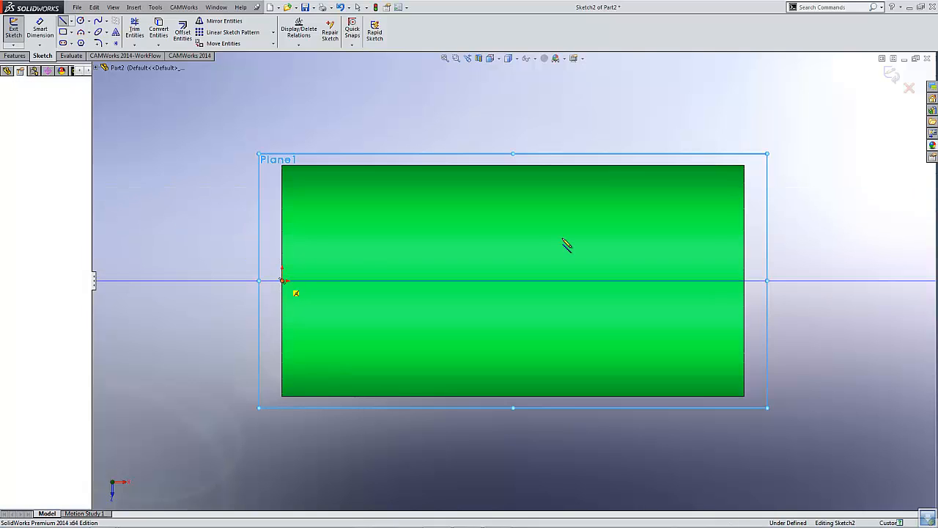
{"action": "key", "text": "Escape"}
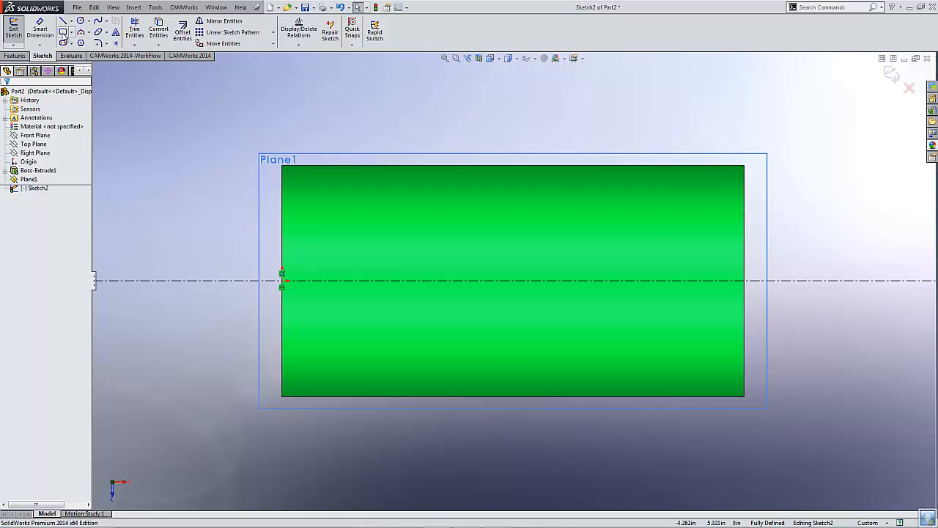
Sketch a corner rectangle about 2.63 by 1.86 in near the cylinder's origin end, with one long edge on the centerline
{"action": "left_click", "coordinate": [310, 282]}
{"action": "left_click", "coordinate": [411, 209]}
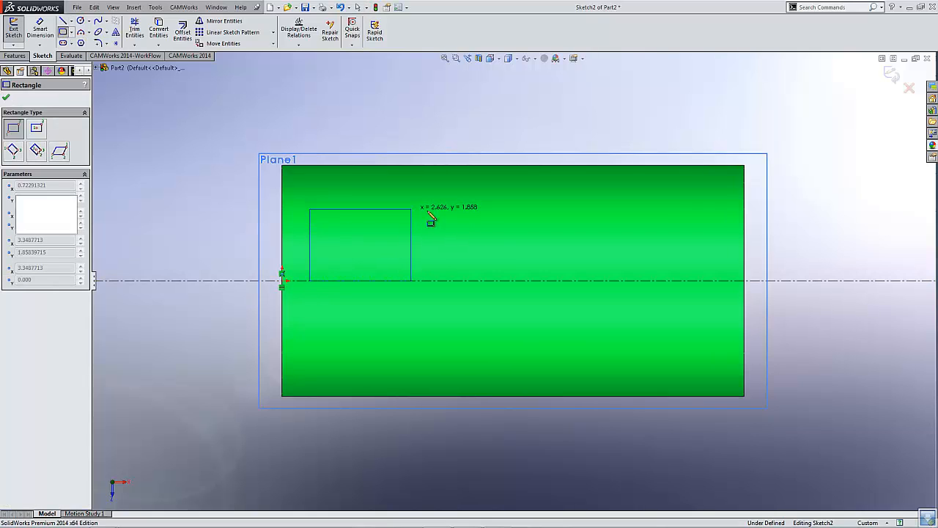
{"action": "key", "text": "Escape"}
Dimension the rectangle 3 in long along the cylinder and 2 in high from the centerline
{"action": "left_click", "coordinate": [354, 209]}
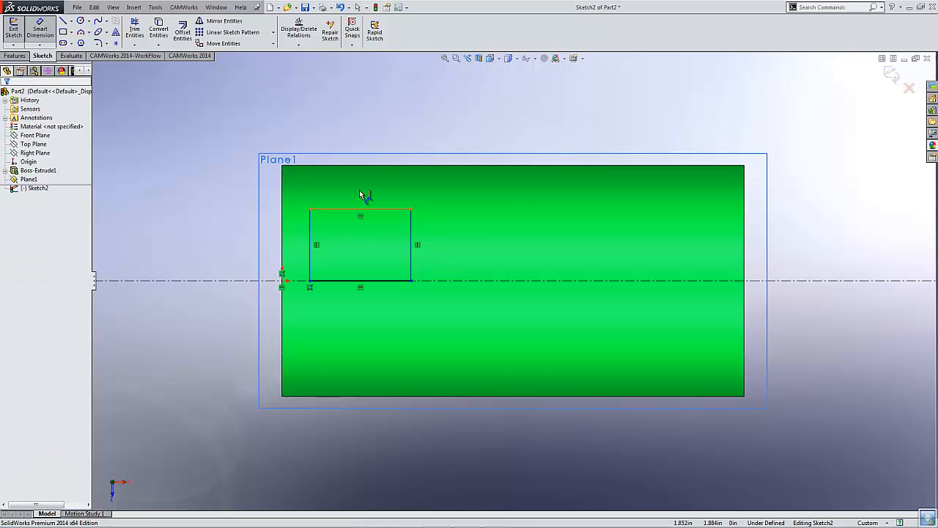
{"action": "left_click", "coordinate": [433, 192]}
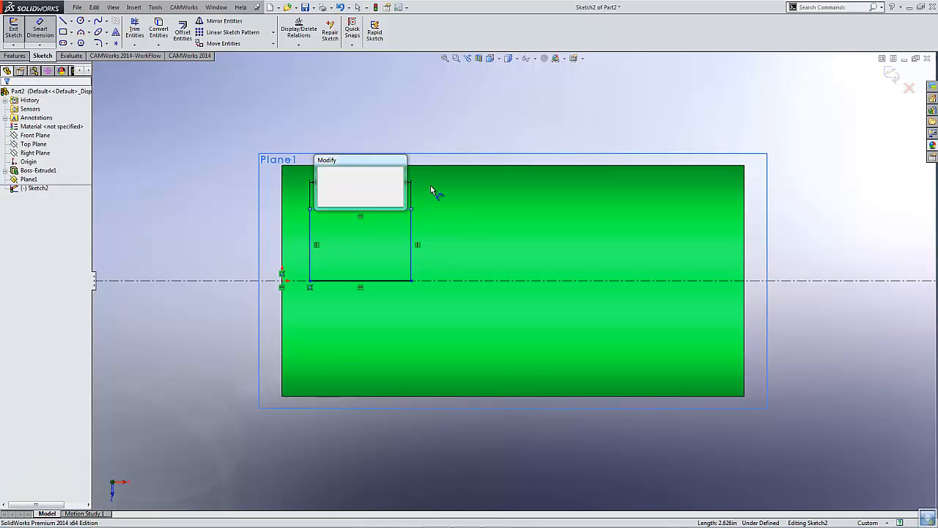
{"action": "key", "text": "Return"}
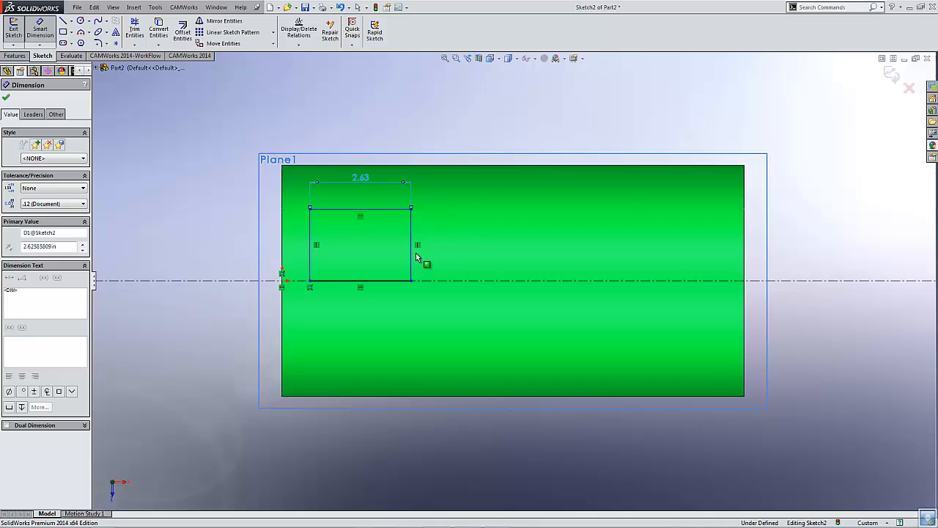
{"action": "mouse_move", "coordinate": [410, 253]}
{"action": "left_mouse_down"}
{"action": "mouse_move", "coordinate": [434, 244]}
{"action": "mouse_move", "coordinate": [424, 249]}
{"action": "left_mouse_up"}
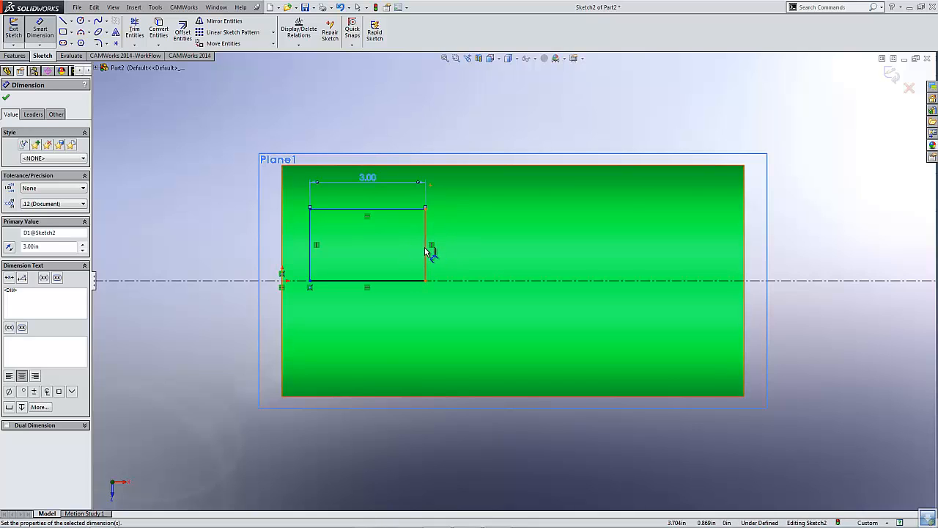
{"action": "left_click", "coordinate": [460, 241]}
{"action": "left_click", "coordinate": [490, 247]}
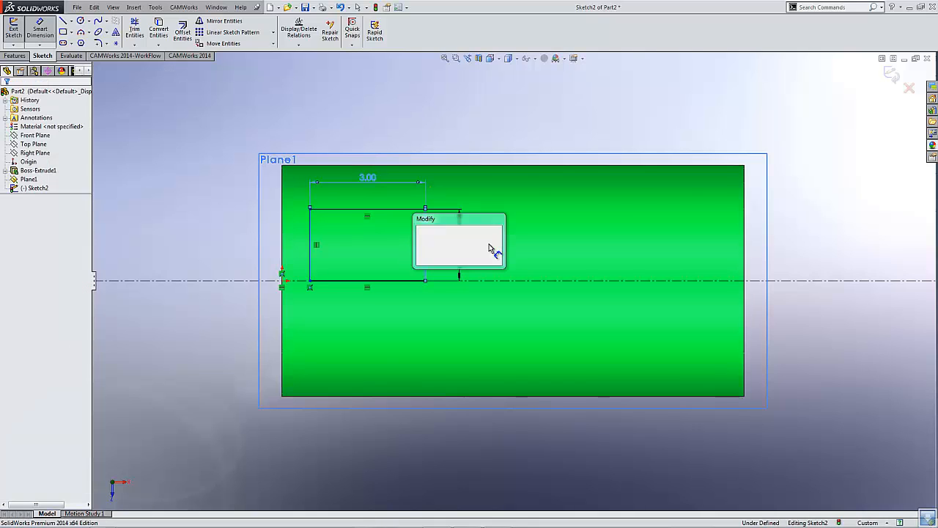
{"action": "type", "text": "2"}
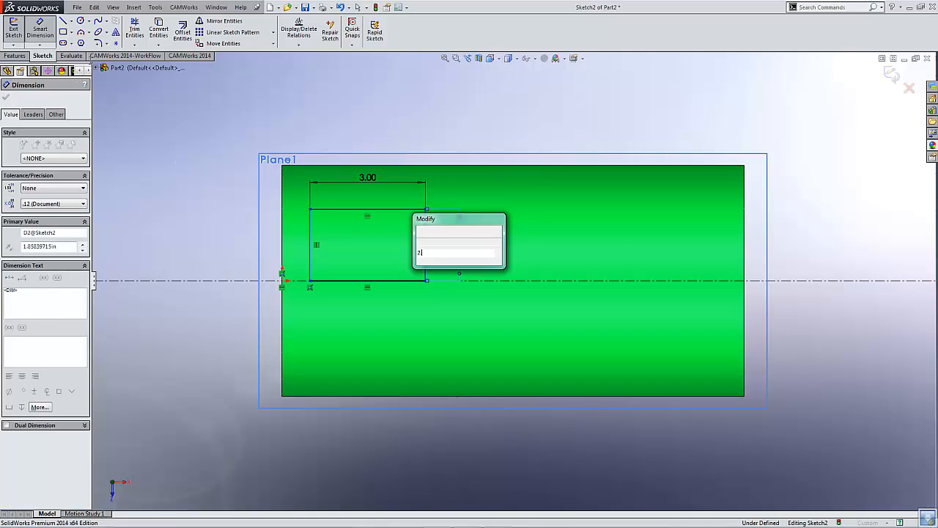
{"action": "key", "text": "Return"}
Round all four corners of the rectangle with 0.25 in sketch fillets and leave the Sketch Fillet command
{"action": "left_click", "coordinate": [98, 42]}
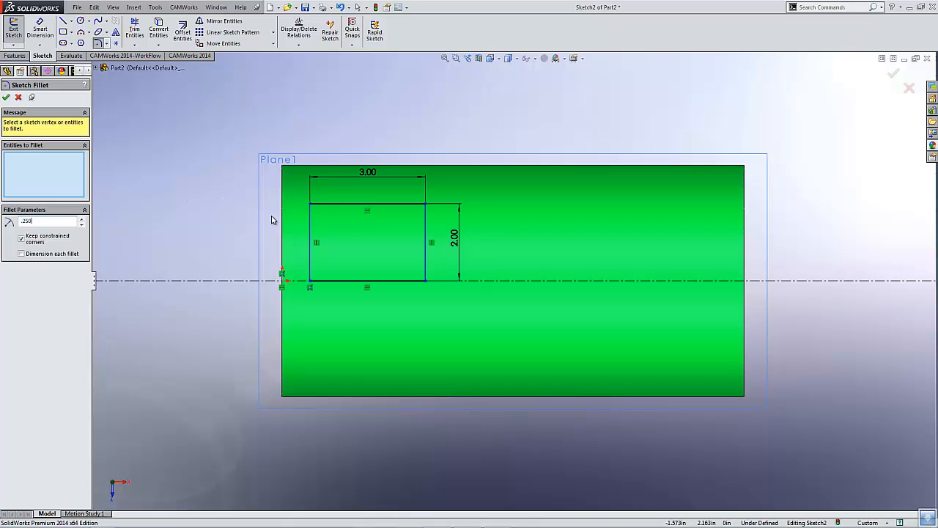
{"action": "left_click", "coordinate": [311, 207]}
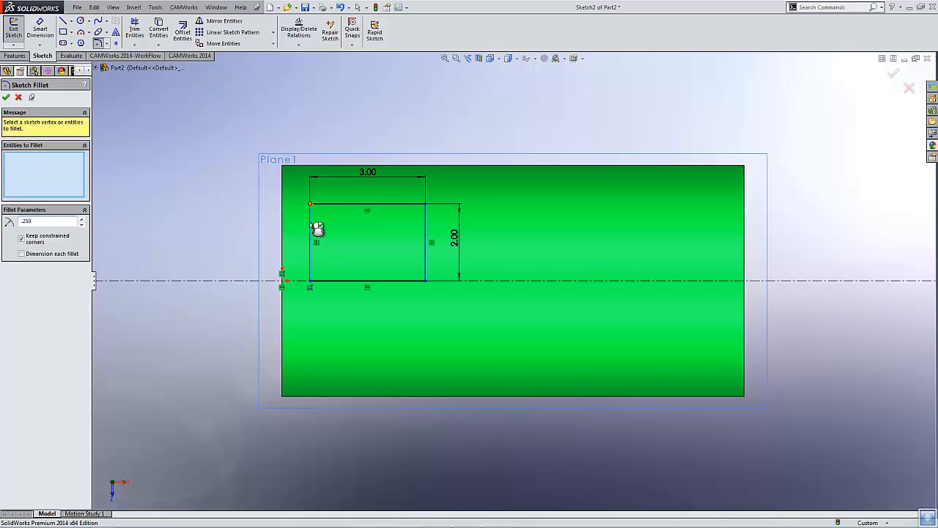
{"action": "left_click", "coordinate": [310, 282]}
{"action": "left_click", "coordinate": [426, 281]}
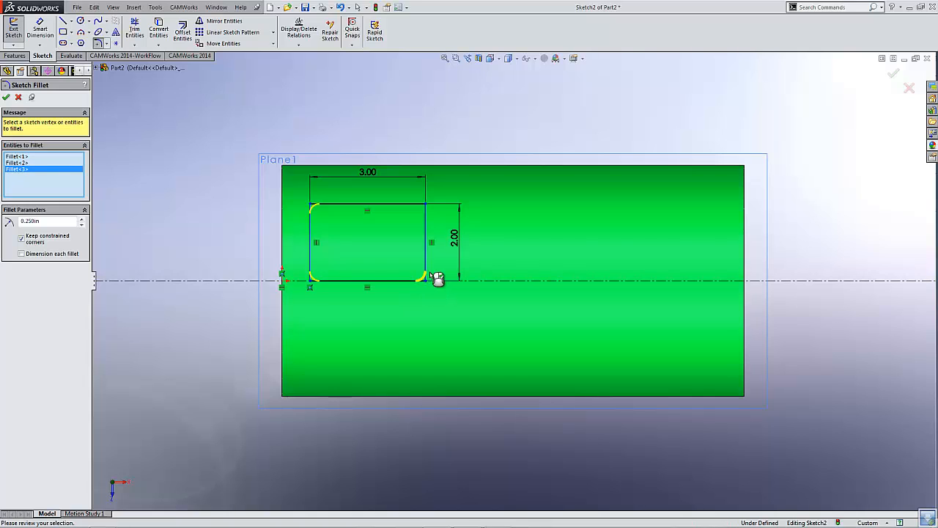
{"action": "left_click", "coordinate": [425, 206]}
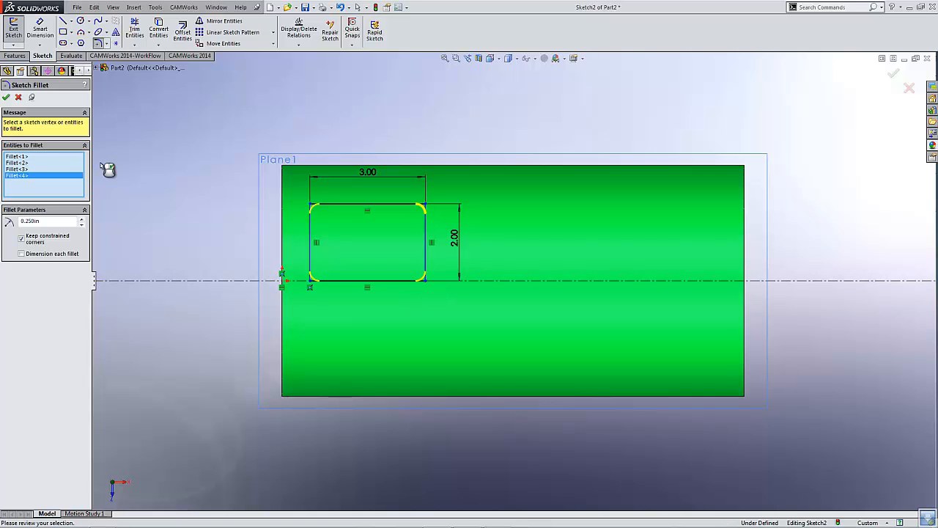
{"action": "left_click", "coordinate": [6, 98]}
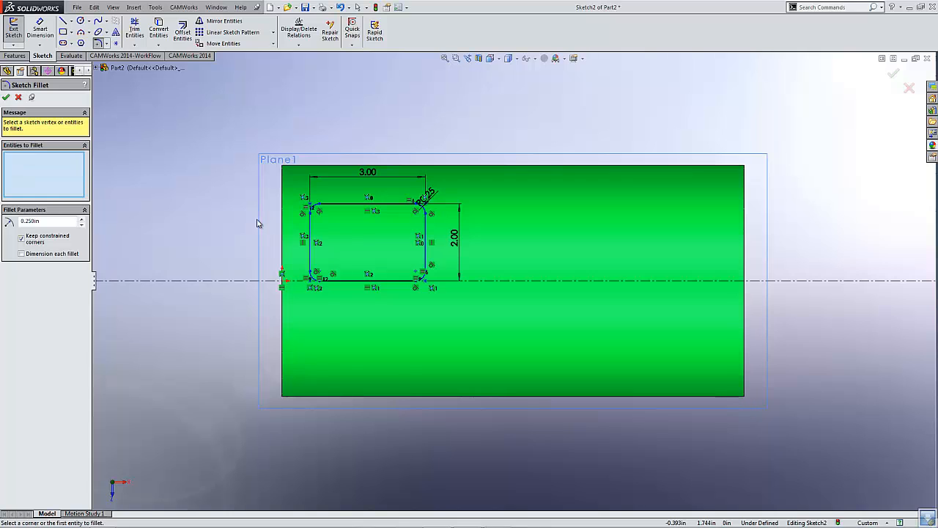
{"action": "mouse_move", "coordinate": [266, 213]}
{"action": "middle_mouse_down"}
{"action": "mouse_move", "coordinate": [280, 210]}
{"action": "mouse_move", "coordinate": [259, 195]}
{"action": "mouse_move", "coordinate": [389, 198]}
{"action": "middle_mouse_up"}
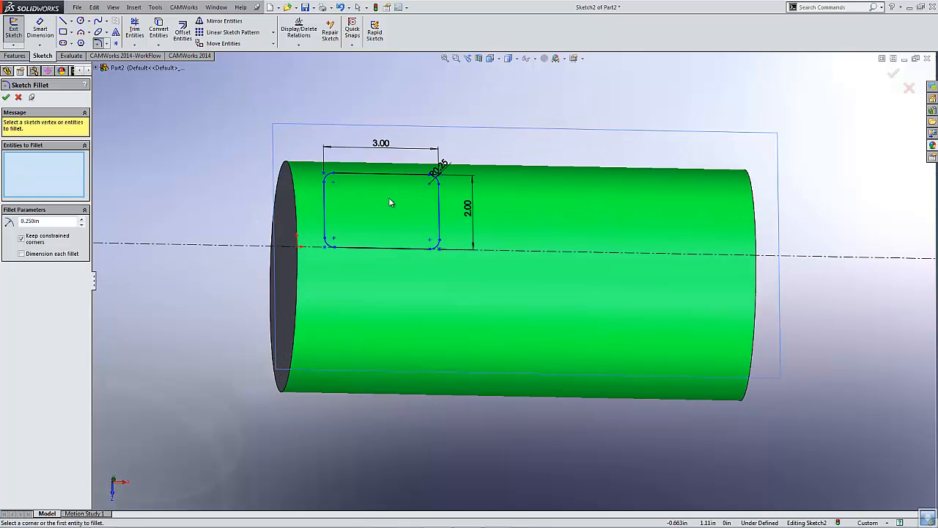
{"action": "scroll", "coordinate": [388, 198], "scroll_direction": "down", "scroll_amount": 5}
{"action": "scroll", "coordinate": [345, 180], "scroll_direction": "down", "scroll_amount": 3}
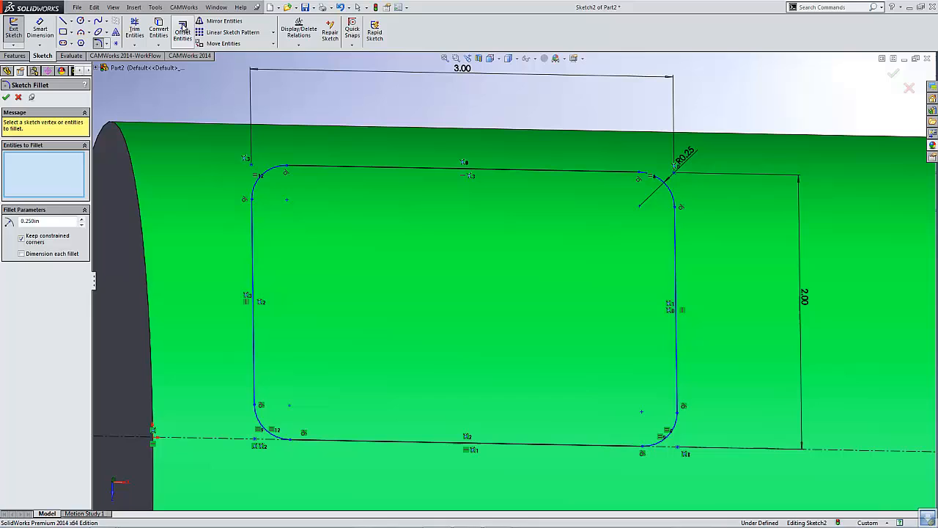
{"action": "left_click", "coordinate": [184, 30]}
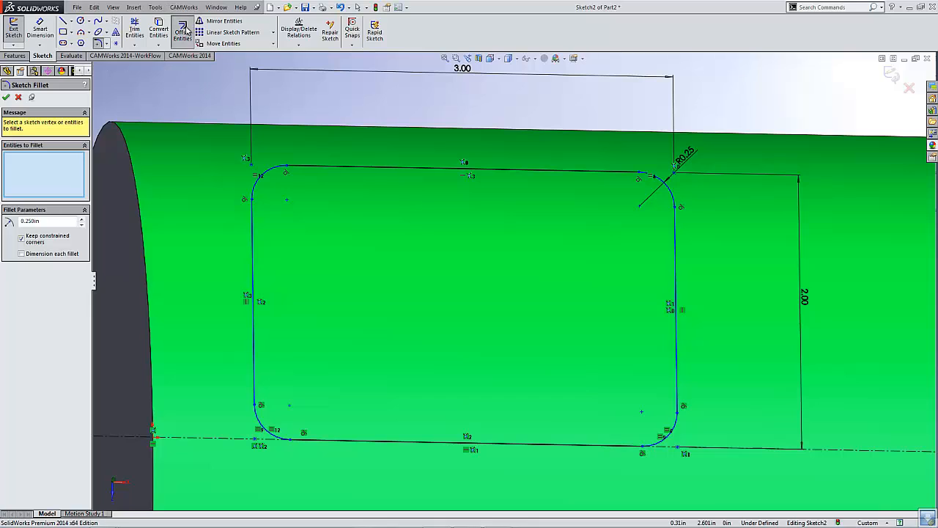
{"action": "left_click", "coordinate": [19, 97]}
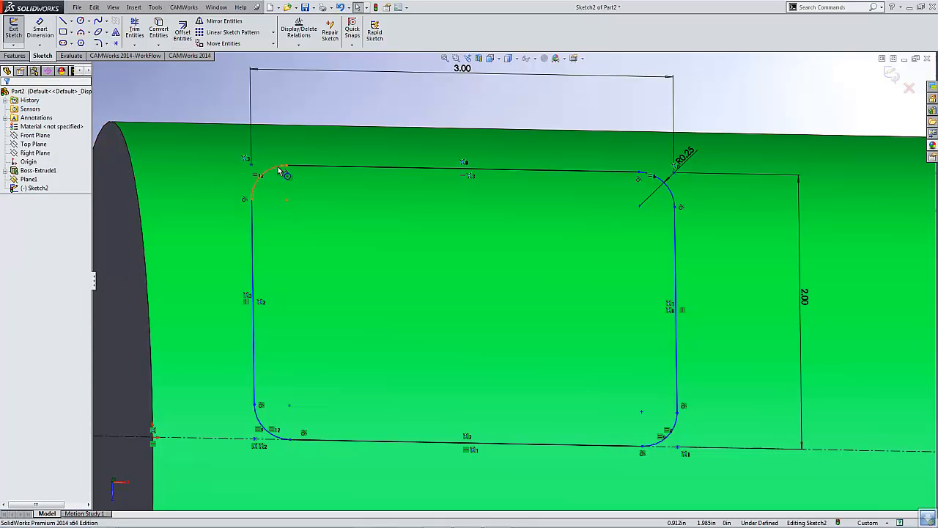
Try to offset the whole chain of the rounded rectangle outward by 0.010 in, with the base geometry made construction
{"action": "left_click", "coordinate": [280, 171]}
{"action": "right_click", "coordinate": [279, 171]}
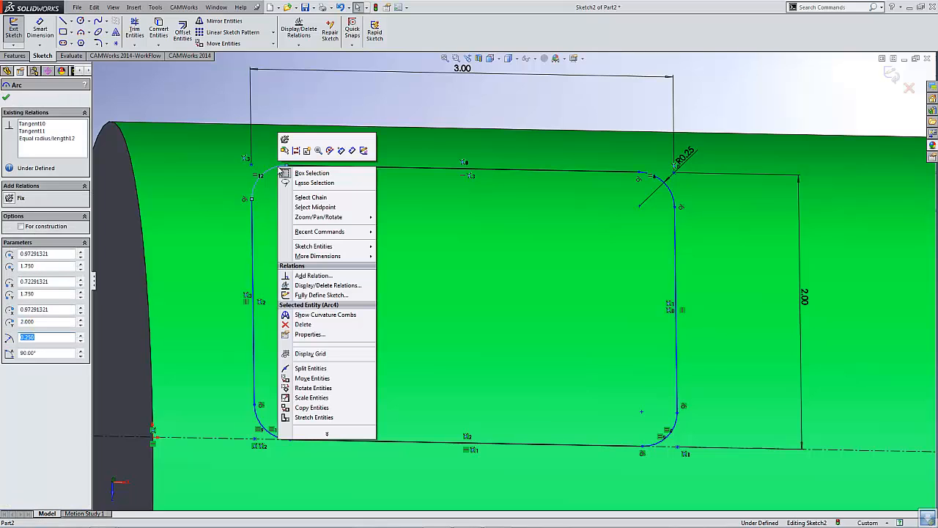
{"action": "left_click", "coordinate": [311, 197]}
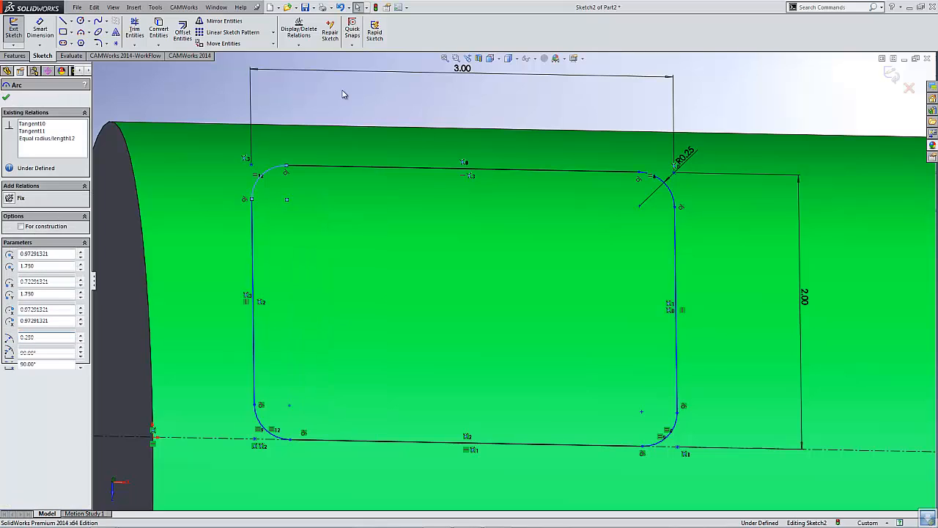
{"action": "left_click", "coordinate": [183, 33]}
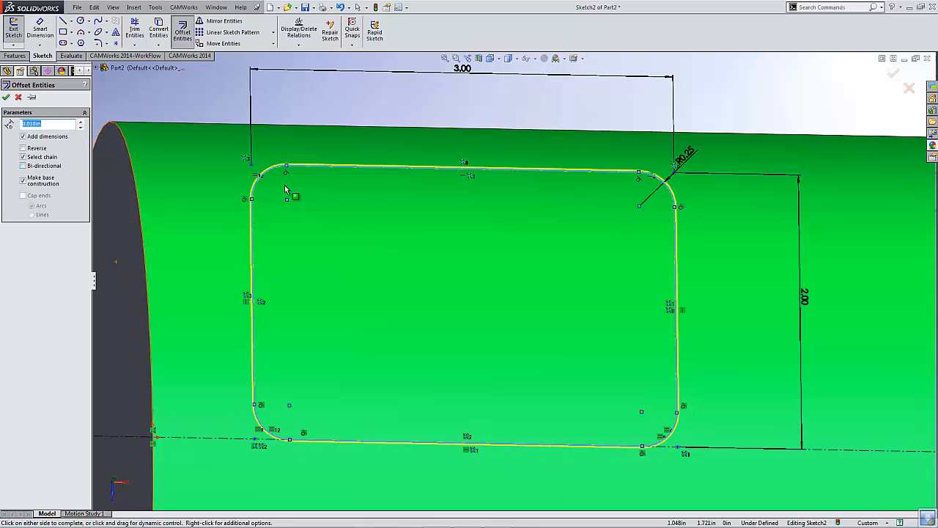
{"action": "mouse_move", "coordinate": [285, 185]}
{"action": "middle_mouse_down"}
{"action": "mouse_move", "coordinate": [279, 126]}
{"action": "mouse_move", "coordinate": [291, 110]}
{"action": "mouse_move", "coordinate": [300, 163]}
{"action": "middle_mouse_up"}
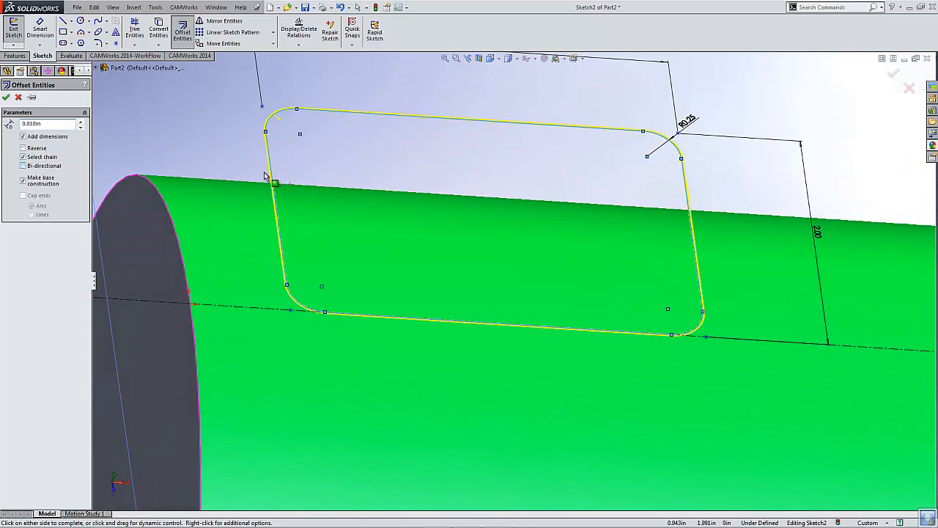
{"action": "scroll", "coordinate": [299, 162], "scroll_direction": "down", "scroll_amount": 3}
{"action": "scroll", "coordinate": [421, 172], "scroll_direction": "down", "scroll_amount": 4}
{"action": "scroll", "coordinate": [638, 220], "scroll_direction": "up", "scroll_amount": 8}
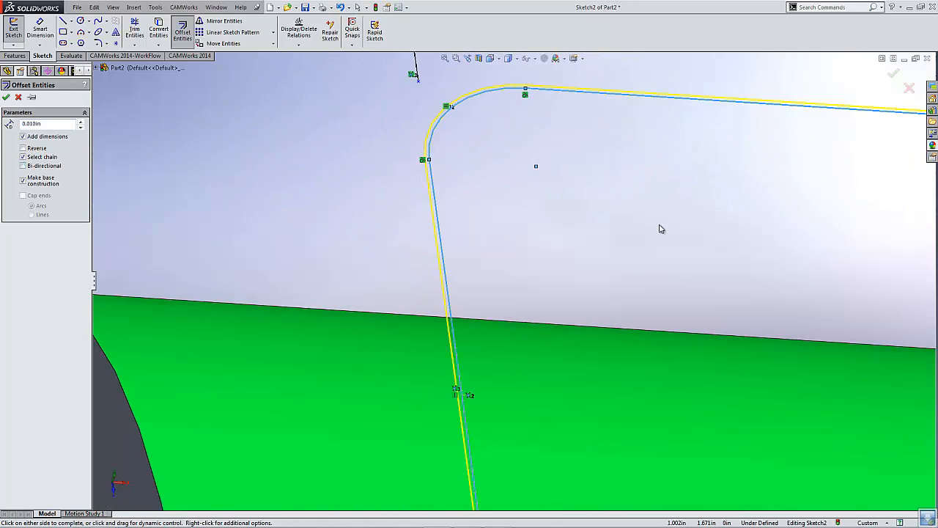
{"action": "scroll", "coordinate": [871, 326], "scroll_direction": "up", "scroll_amount": 1}
{"action": "scroll", "coordinate": [848, 339], "scroll_direction": "down", "scroll_amount": 2}
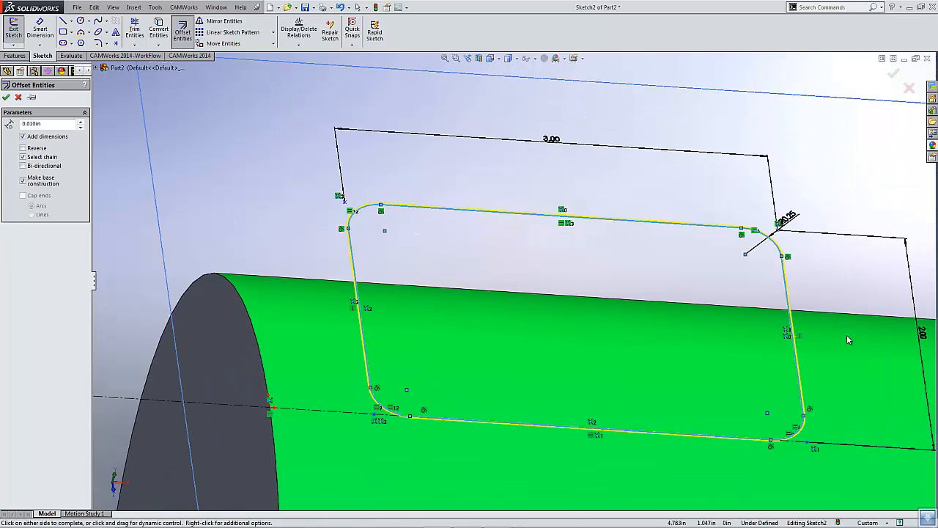
{"action": "scroll", "coordinate": [477, 300], "scroll_direction": "up", "scroll_amount": 1}
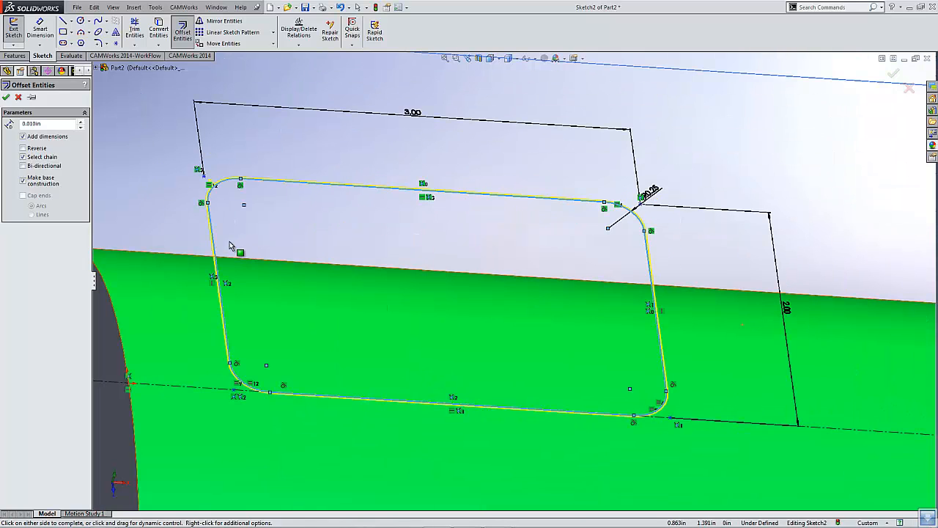
{"action": "mouse_move", "coordinate": [217, 231]}
{"action": "middle_mouse_down"}
{"action": "mouse_move", "coordinate": [221, 181]}
{"action": "mouse_move", "coordinate": [273, 315]}
{"action": "middle_mouse_up"}
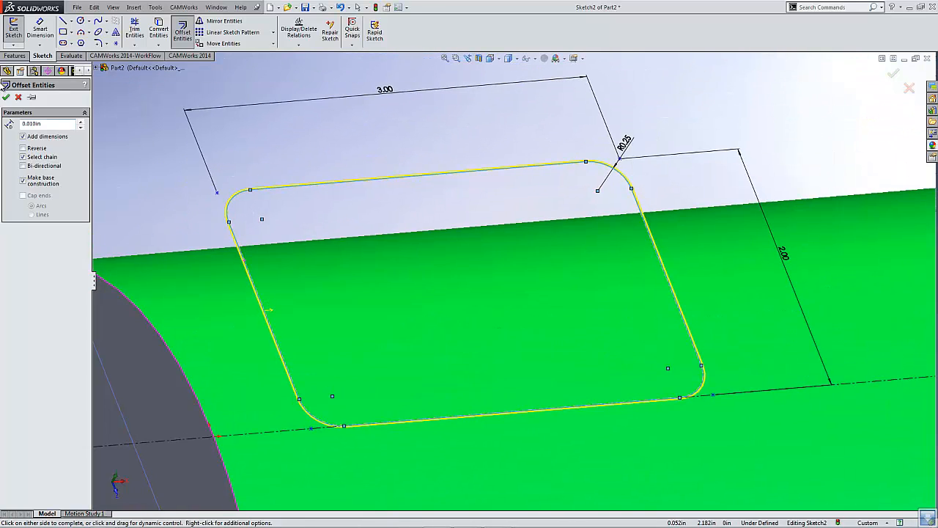
{"action": "left_click", "coordinate": [6, 97]}
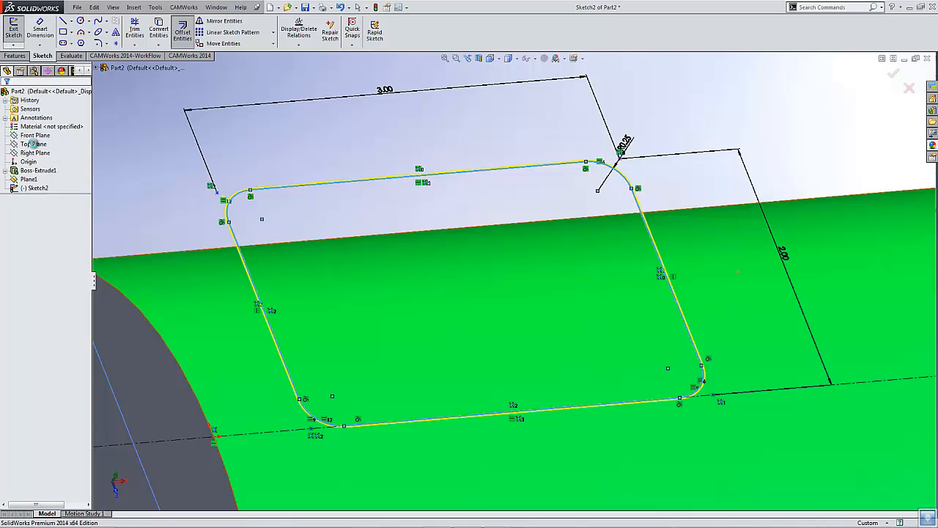
Exit and reopen Sketch2, and offset the rounded rectangle's chain outward by 0.010 in with the base made construction
{"action": "left_click", "coordinate": [13, 30]}
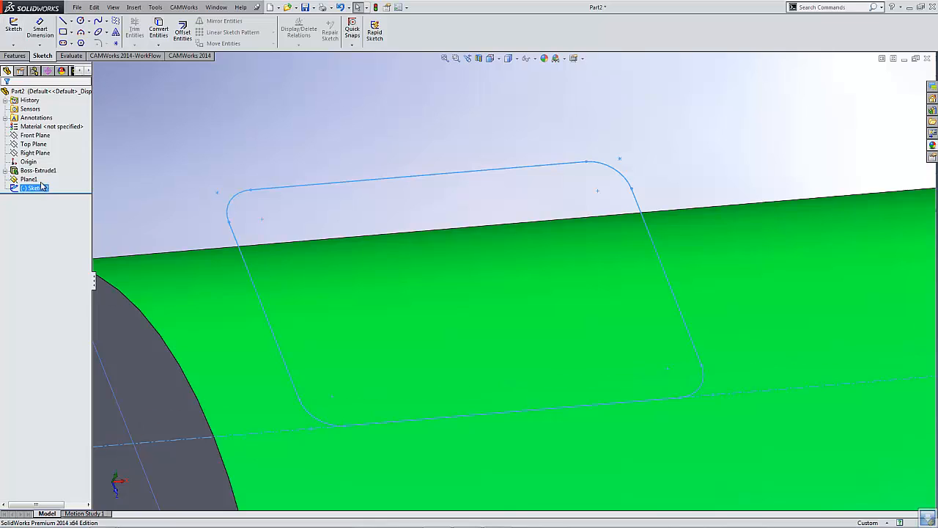
{"action": "right_click", "coordinate": [35, 187]}
{"action": "left_click", "coordinate": [51, 164]}
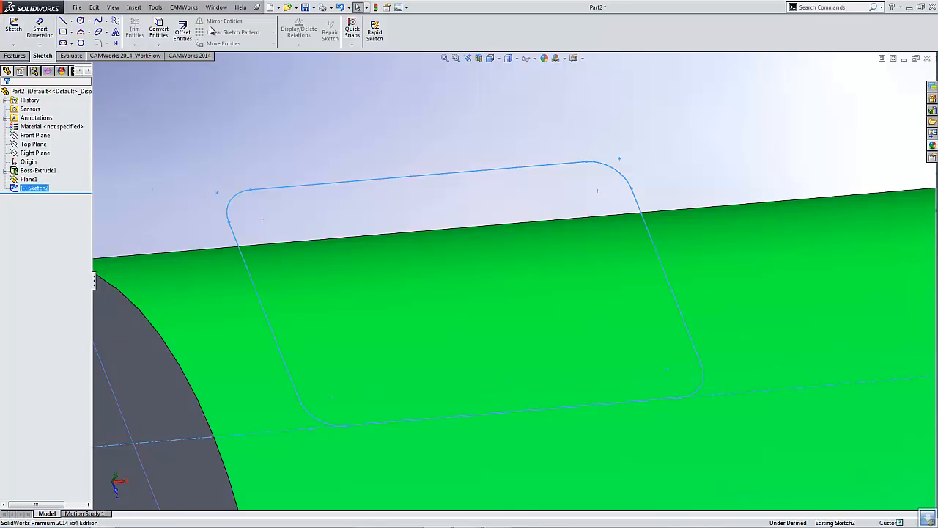
{"action": "left_click", "coordinate": [183, 33]}
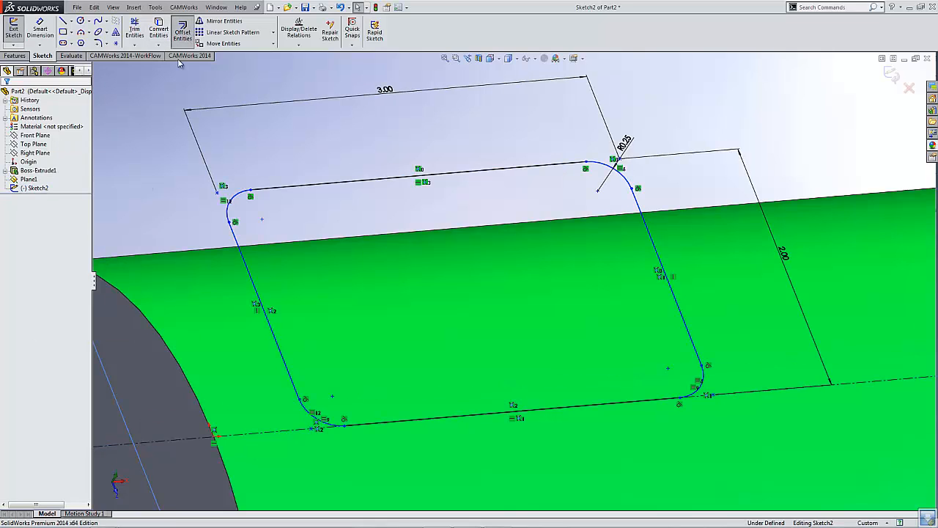
{"action": "left_click", "coordinate": [285, 191]}
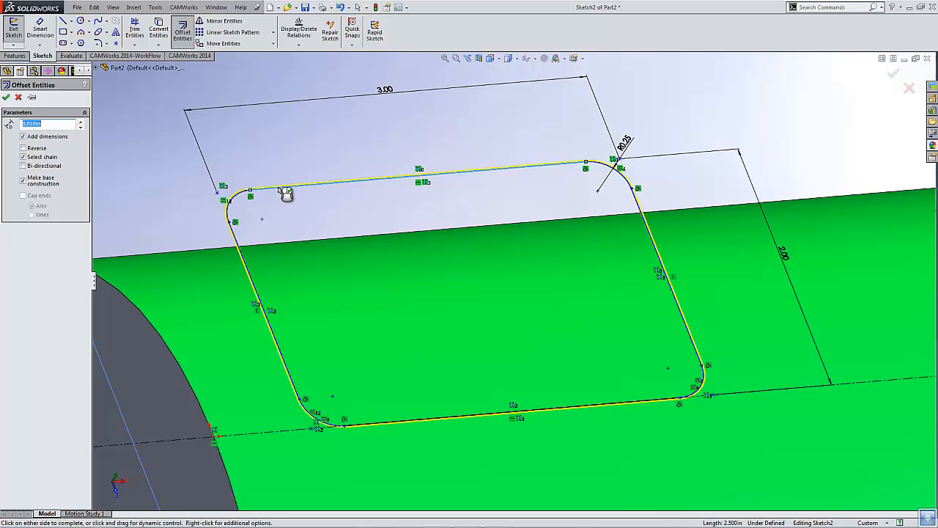
{"action": "left_click", "coordinate": [6, 98]}
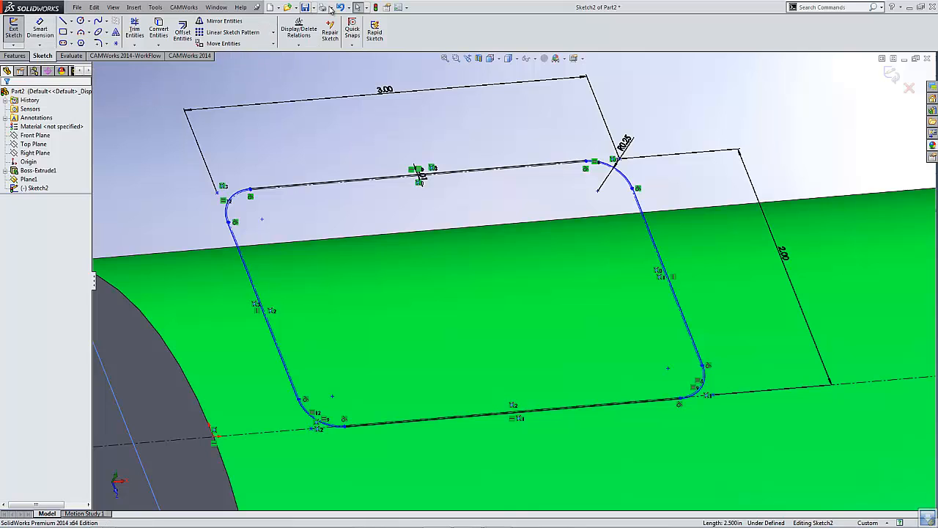
Redo the rounded rectangle's chain offset outward by 0.010 in without making the base geometry construction, and leave Offset Entities
{"action": "left_click", "coordinate": [367, 180]}
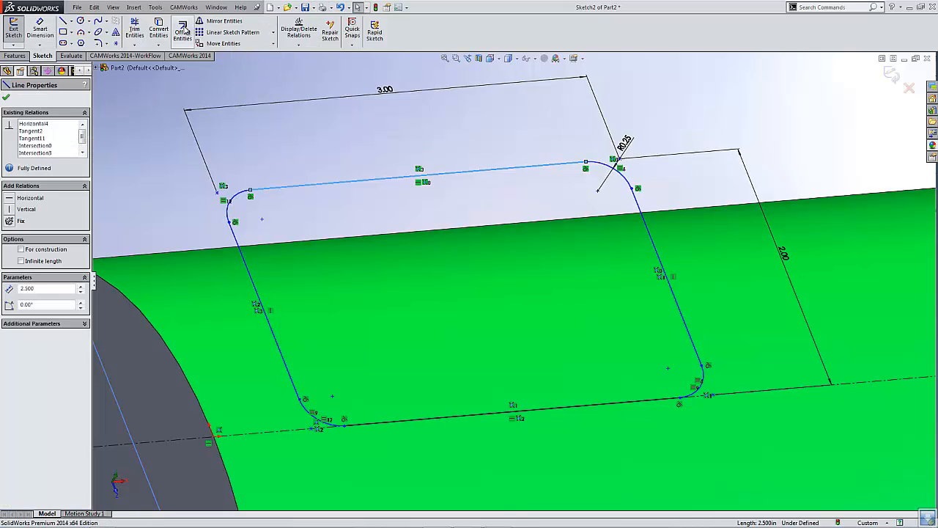
{"action": "left_click", "coordinate": [144, 125]}
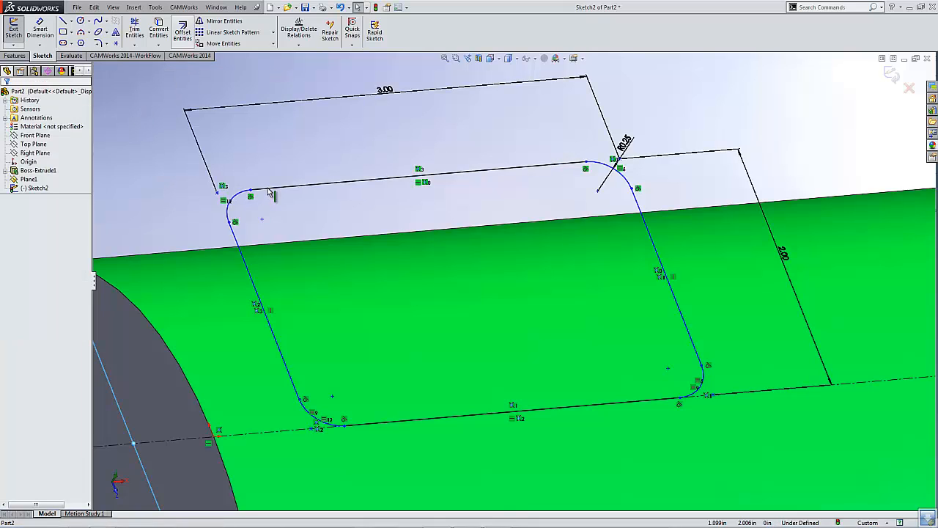
{"action": "left_click", "coordinate": [269, 191]}
{"action": "right_click", "coordinate": [268, 190]}
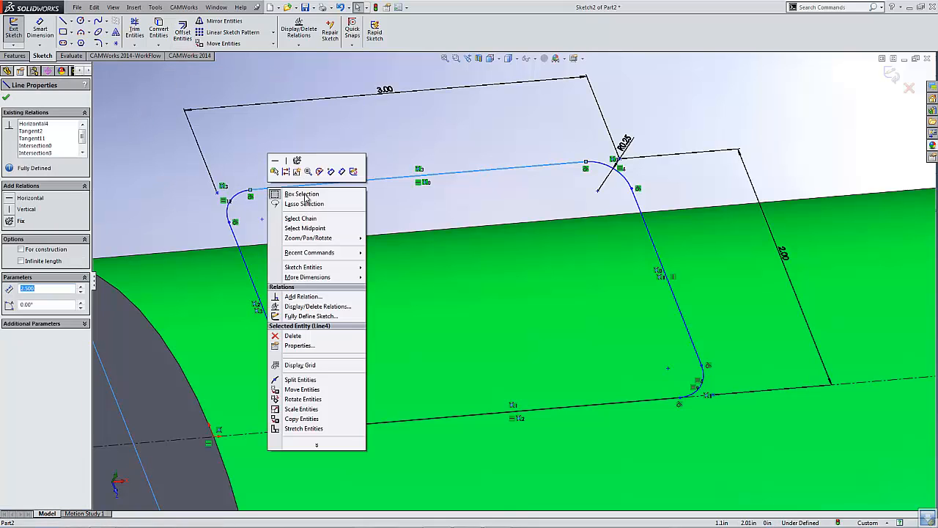
{"action": "left_click", "coordinate": [310, 219]}
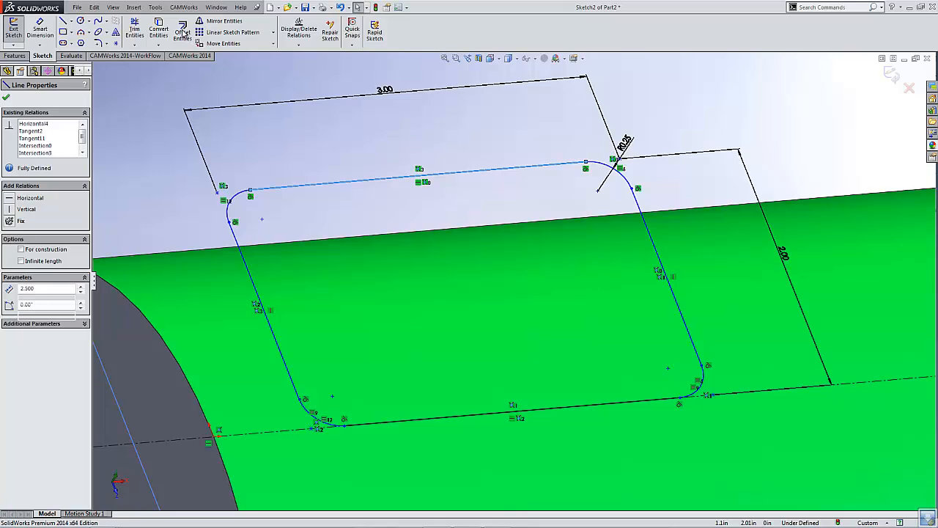
{"action": "left_click", "coordinate": [183, 33]}
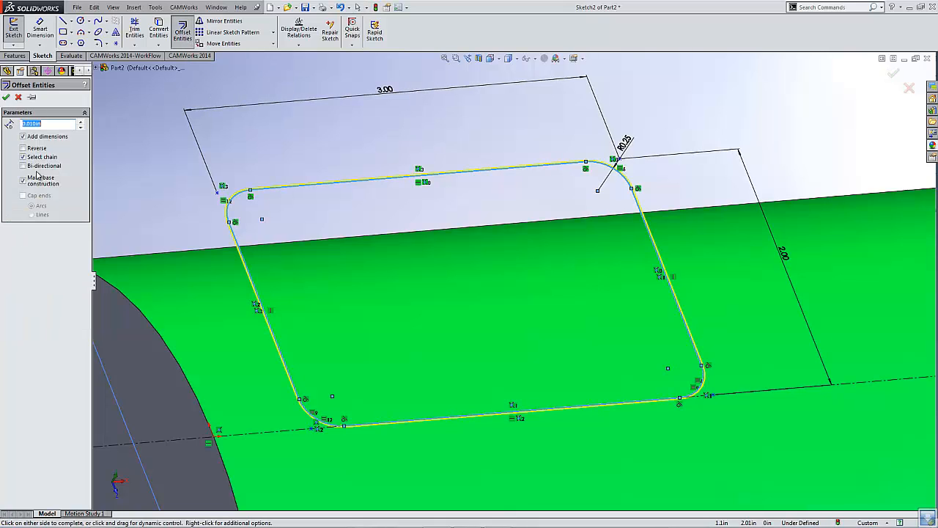
{"action": "left_click", "coordinate": [23, 180]}
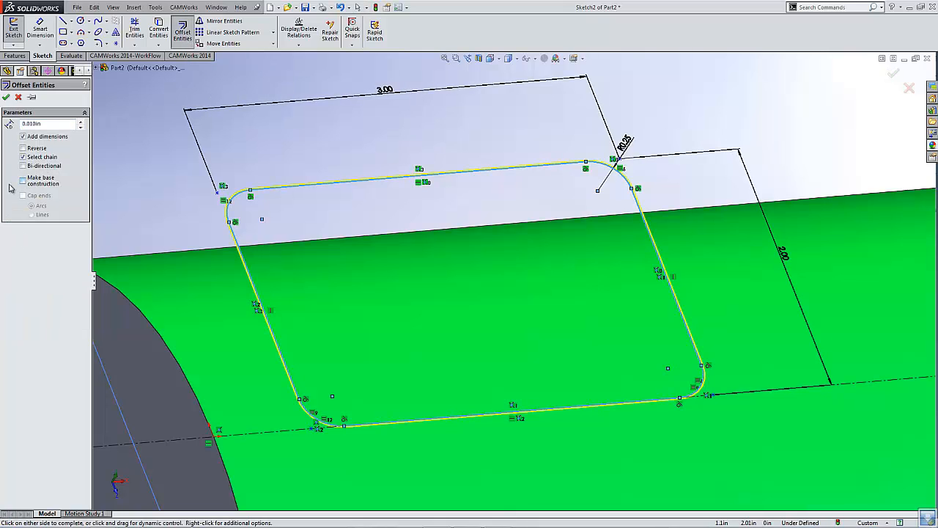
{"action": "left_click", "coordinate": [7, 97]}
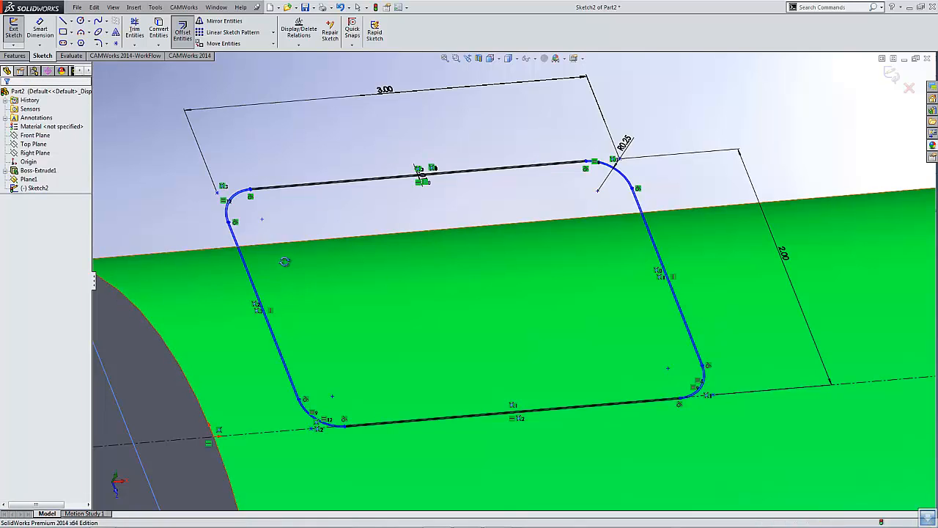
{"action": "middle_click_drag", "start_coordinate": [299, 279], "coordinate": [272, 245]}
{"action": "key", "text": "Escape"}
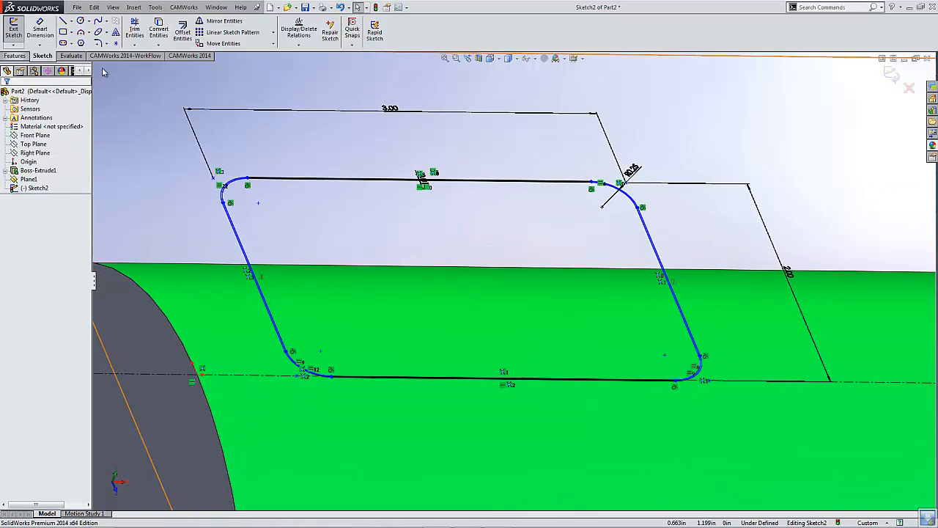
Exit the sketch and emboss Sketch2 onto the cylinder's outer face with a Wrap feature 0.0625 in thick
{"action": "left_click", "coordinate": [16, 56]}
{"action": "left_click", "coordinate": [43, 56]}
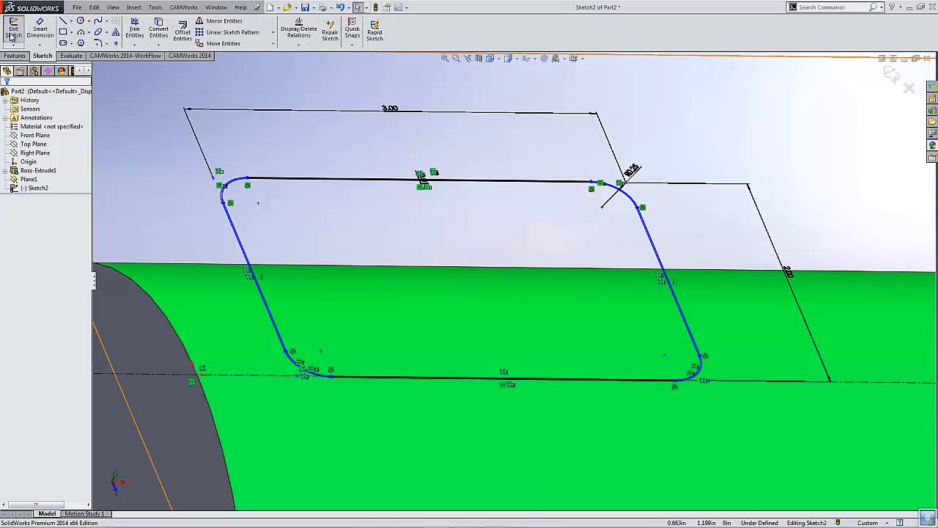
{"action": "left_click", "coordinate": [13, 33]}
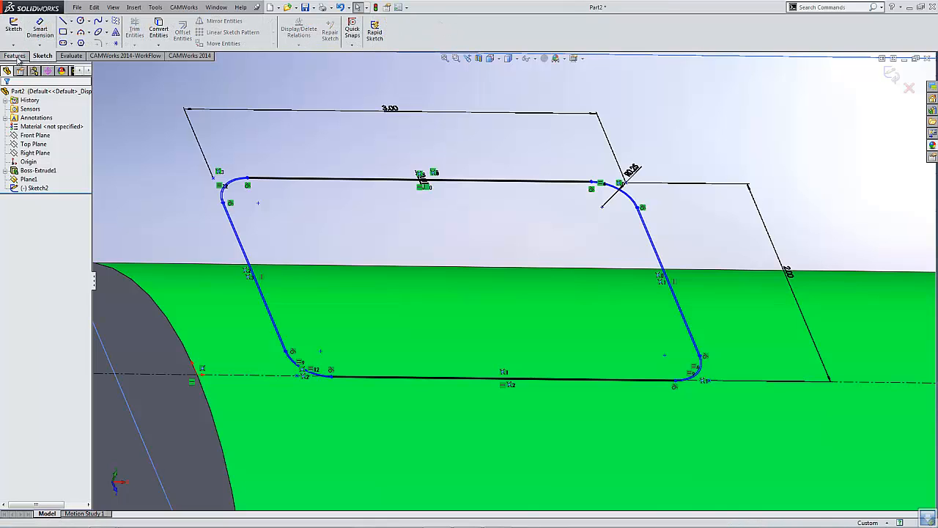
{"action": "left_click", "coordinate": [15, 56]}
{"action": "left_click", "coordinate": [349, 23]}
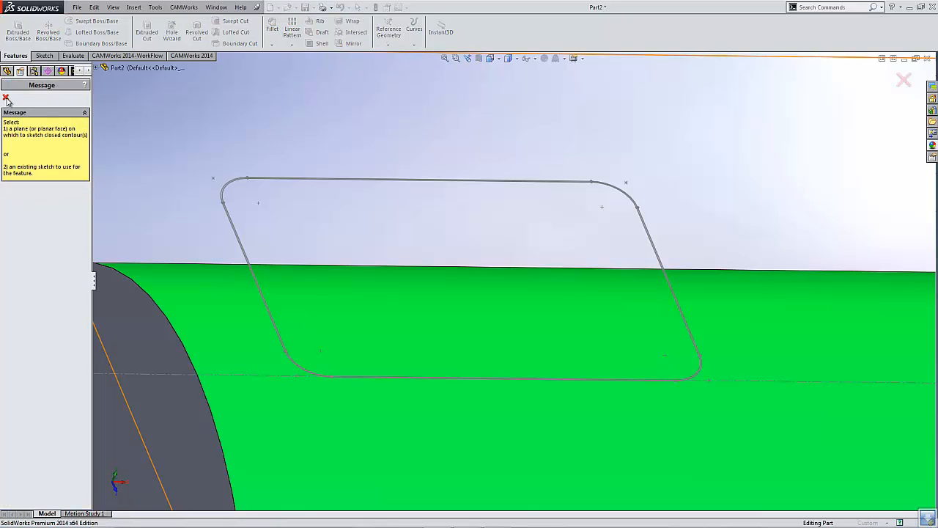
{"action": "left_click", "coordinate": [103, 68]}
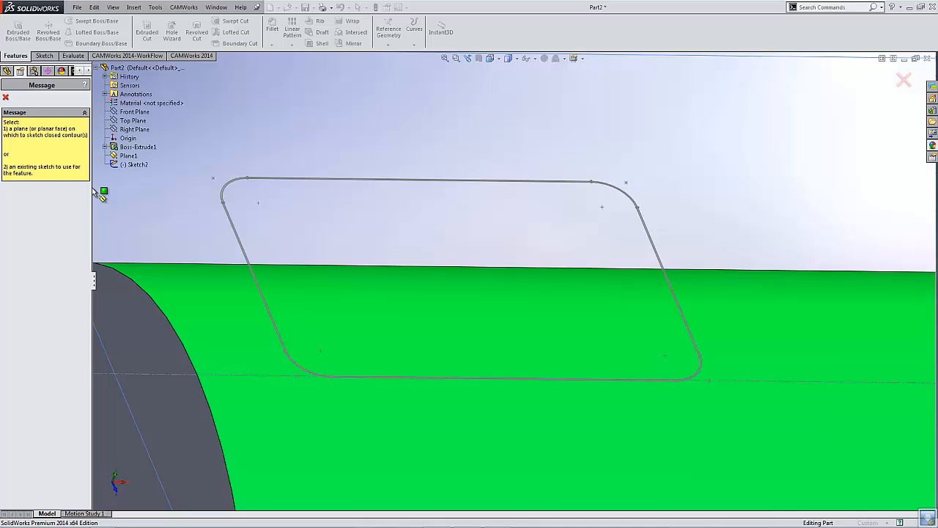
{"action": "left_click", "coordinate": [136, 164]}
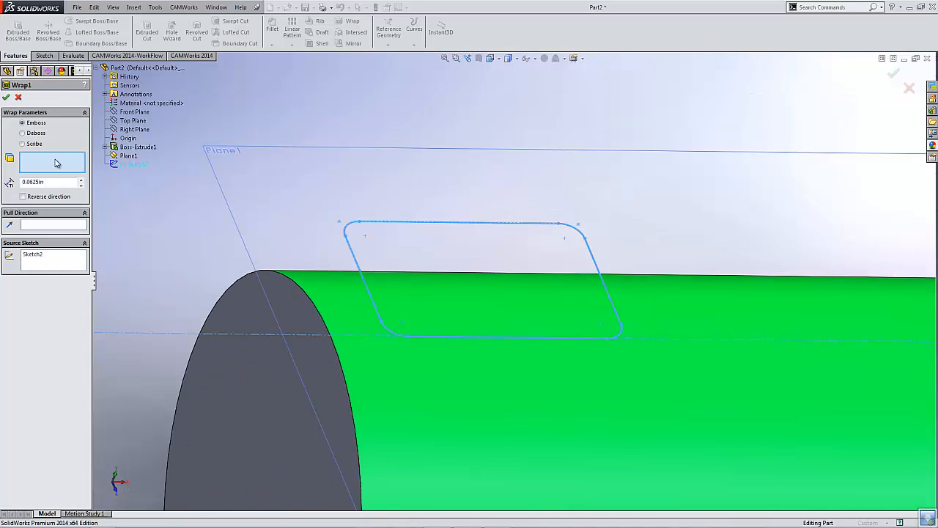
{"action": "left_click", "coordinate": [345, 300]}
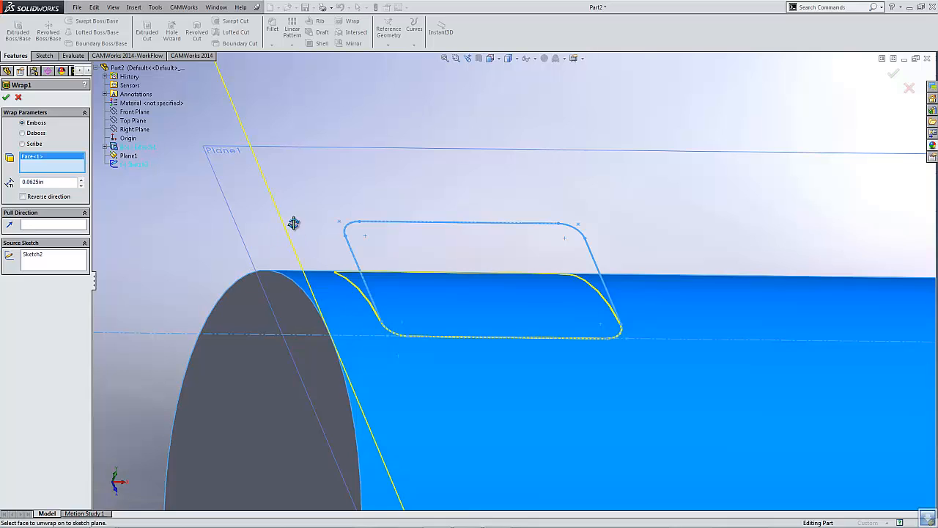
{"action": "mouse_move", "coordinate": [293, 223]}
{"action": "middle_mouse_down"}
{"action": "mouse_move", "coordinate": [318, 279]}
{"action": "mouse_move", "coordinate": [300, 283]}
{"action": "mouse_move", "coordinate": [327, 306]}
{"action": "mouse_move", "coordinate": [310, 295]}
{"action": "mouse_move", "coordinate": [310, 272]}
{"action": "mouse_move", "coordinate": [323, 279]}
{"action": "middle_mouse_up"}
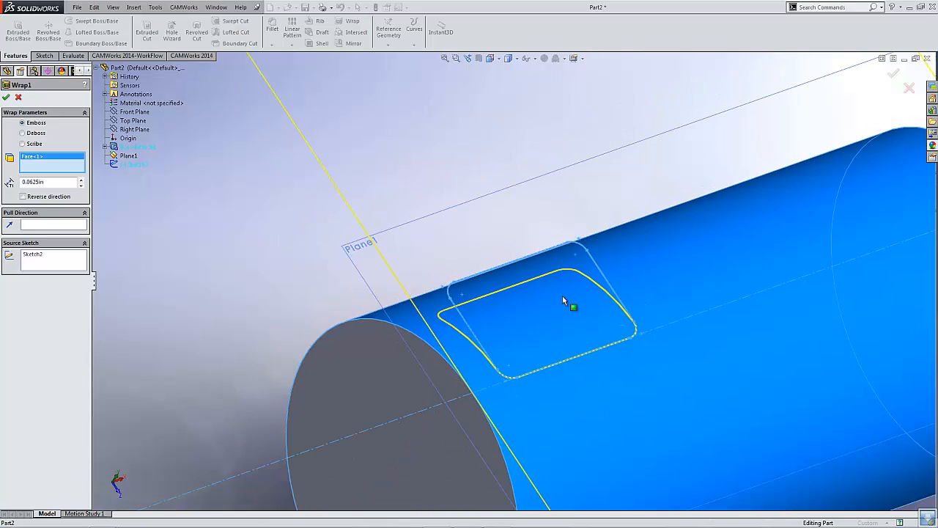
{"action": "scroll", "coordinate": [563, 297], "scroll_direction": "down", "scroll_amount": 3}
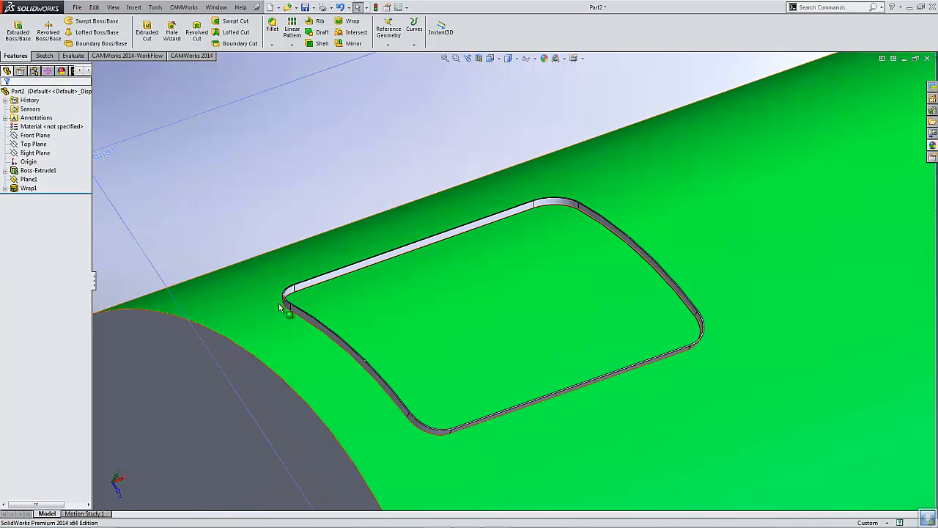
Chamfer the boundary of the cylinder face enclosed by the embossed frame, using 0.062 in distance and a 15° angle
{"action": "middle_click", "coordinate": [286, 302]}
{"action": "middle_click_drag", "start_coordinate": [286, 302], "coordinate": [236, 254]}
{"action": "scroll", "coordinate": [311, 302], "scroll_direction": "down", "scroll_amount": 6}
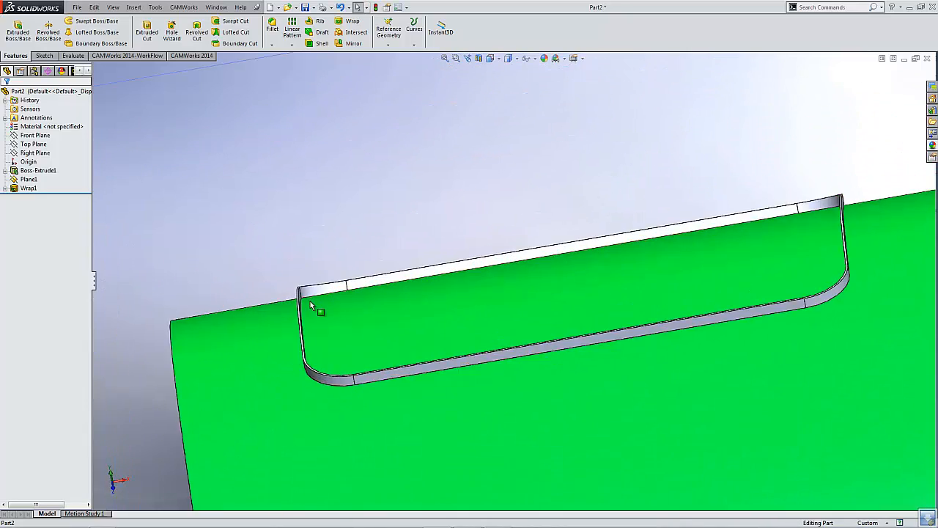
{"action": "middle_click_drag", "start_coordinate": [550, 313], "coordinate": [733, 272]}
{"action": "scroll", "coordinate": [734, 272], "scroll_direction": "down", "scroll_amount": 3}
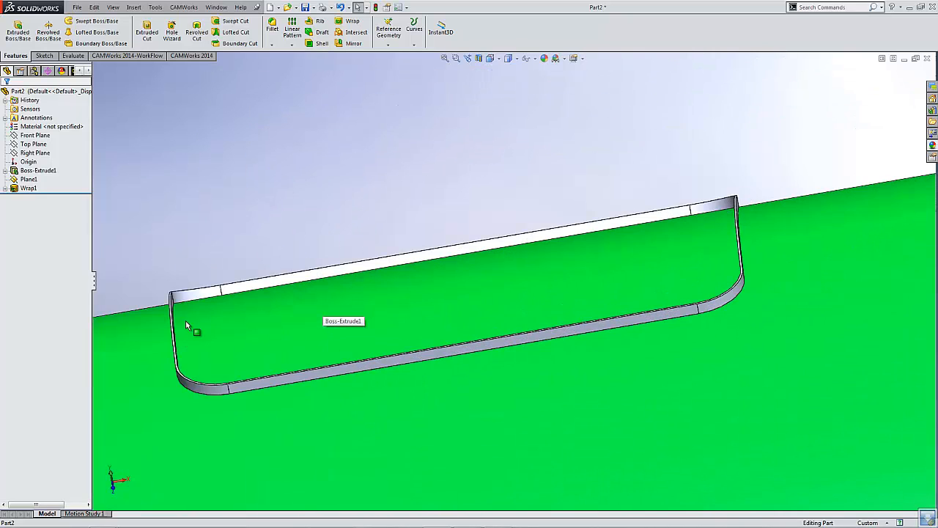
{"action": "scroll", "coordinate": [198, 311], "scroll_direction": "down", "scroll_amount": 4}
{"action": "middle_click_drag", "start_coordinate": [203, 304], "coordinate": [212, 274]}
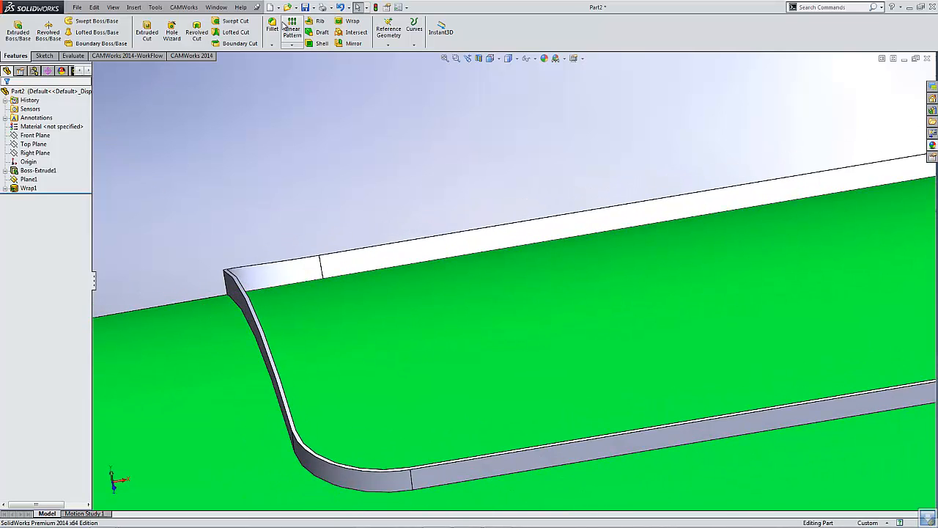
{"action": "left_click", "coordinate": [273, 46]}
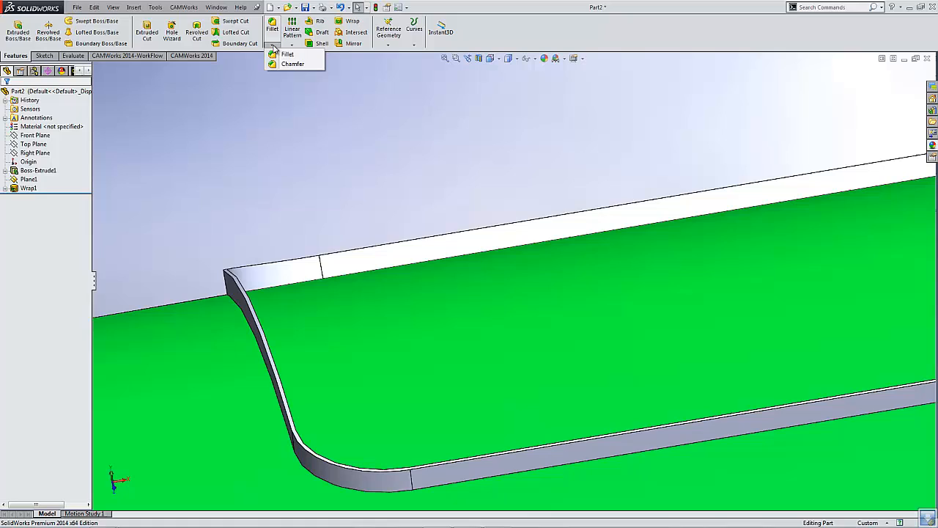
{"action": "left_click", "coordinate": [293, 64]}
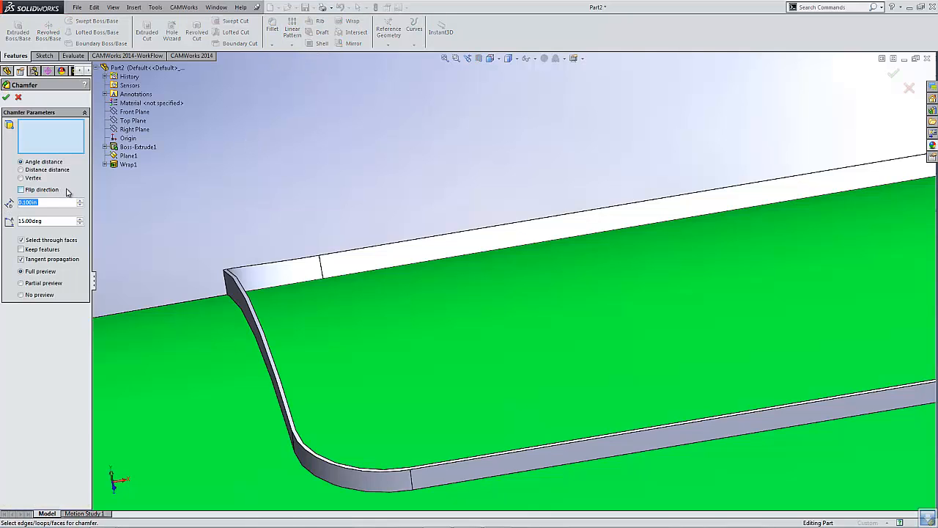
{"action": "type", "text": ".062"}
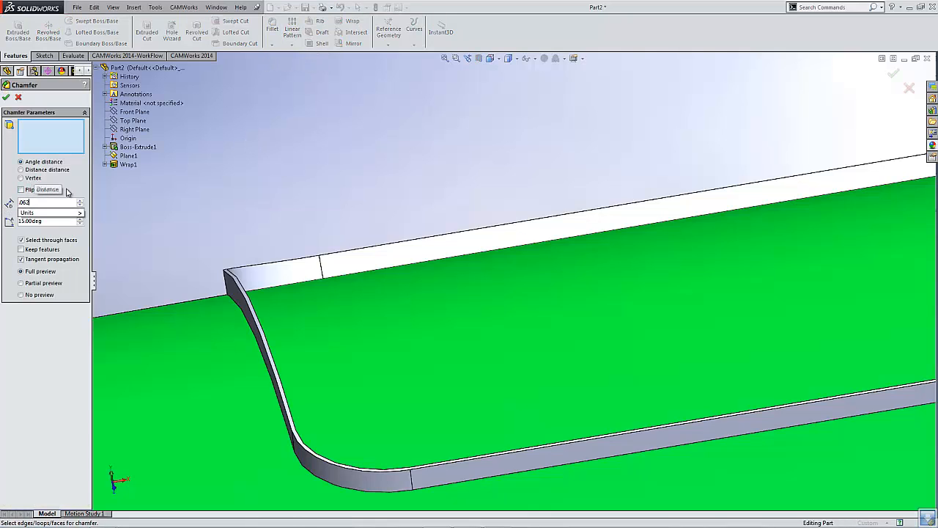
{"action": "key", "text": "Tab"}
{"action": "left_click", "coordinate": [69, 252]}
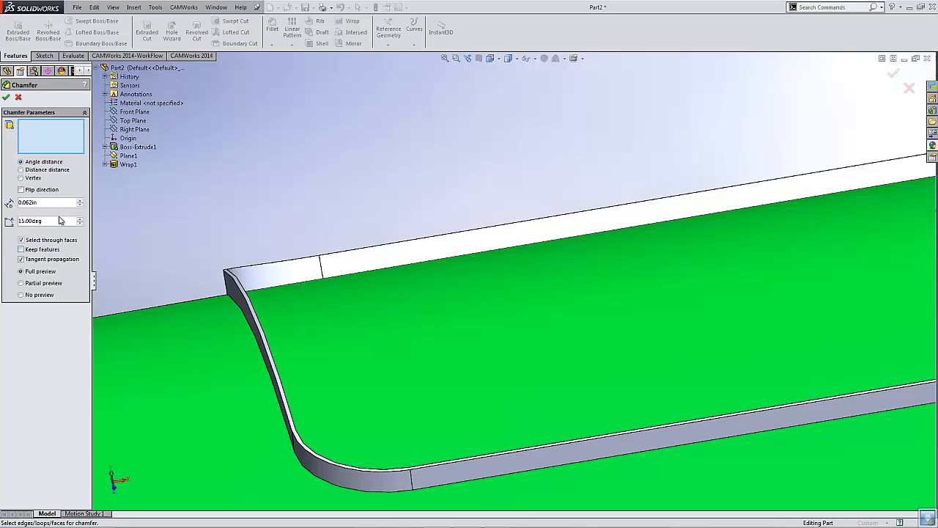
{"action": "left_click", "coordinate": [364, 314]}
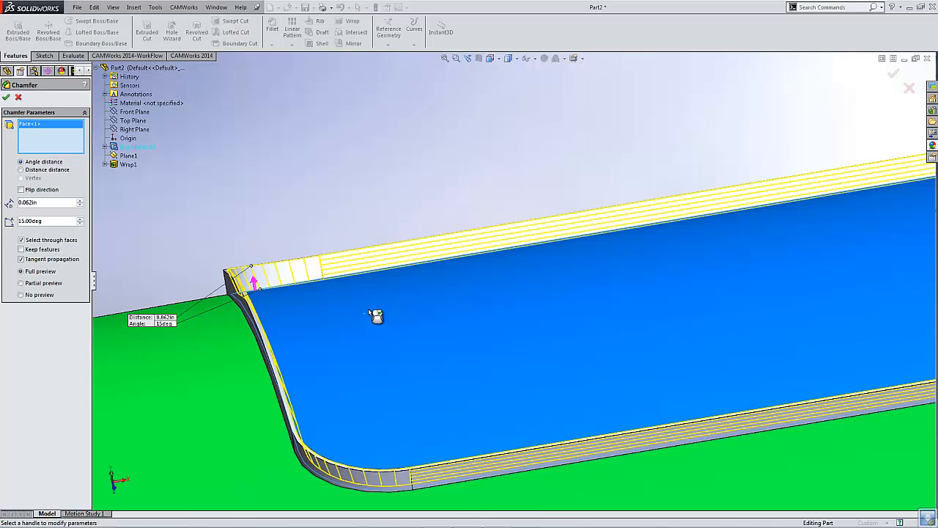
{"action": "scroll", "coordinate": [369, 313], "scroll_direction": "up", "scroll_amount": 2}
{"action": "middle_click_drag", "start_coordinate": [504, 276], "coordinate": [505, 261]}
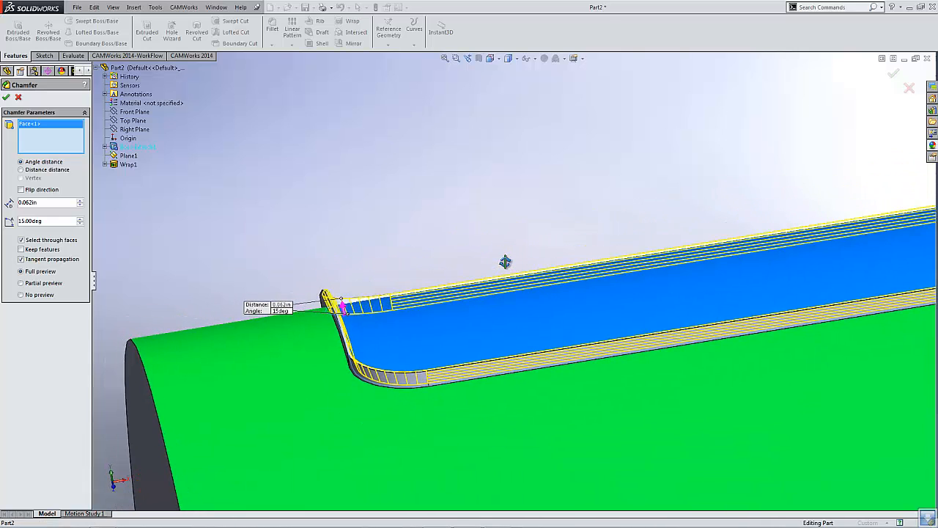
{"action": "scroll", "coordinate": [514, 270], "scroll_direction": "down", "scroll_amount": 3}
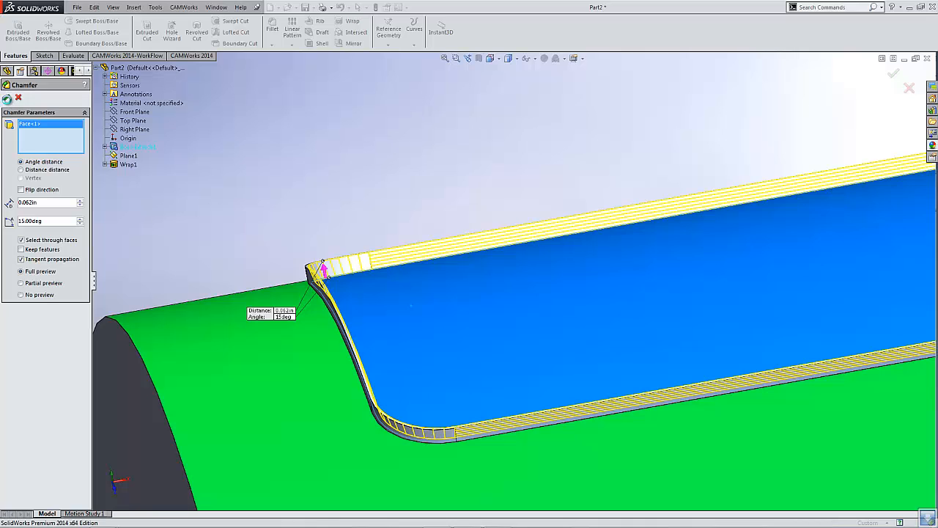
{"action": "left_click", "coordinate": [7, 98]}
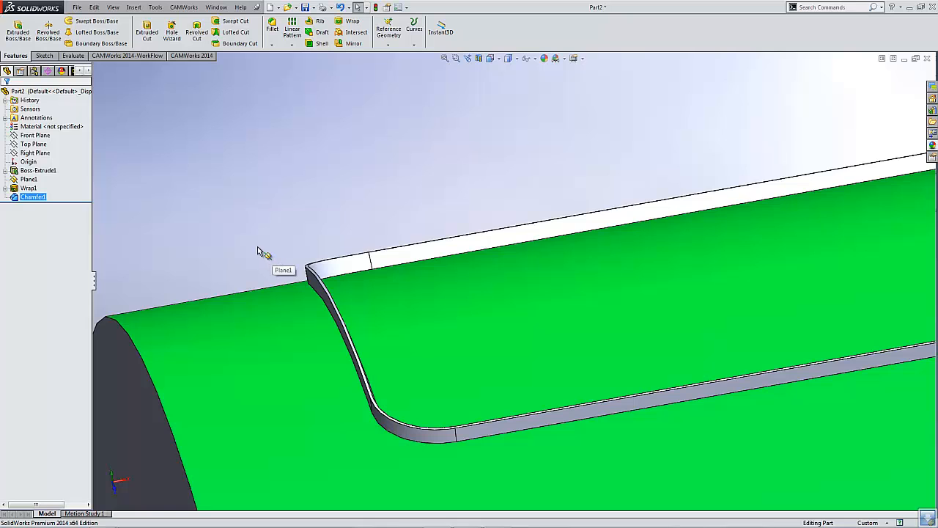
Chamfer the outer base edge loop of the embossed frame by 0.062 in at 15°, with the direction flipped
{"action": "middle_click_drag", "start_coordinate": [227, 268], "coordinate": [262, 138]}
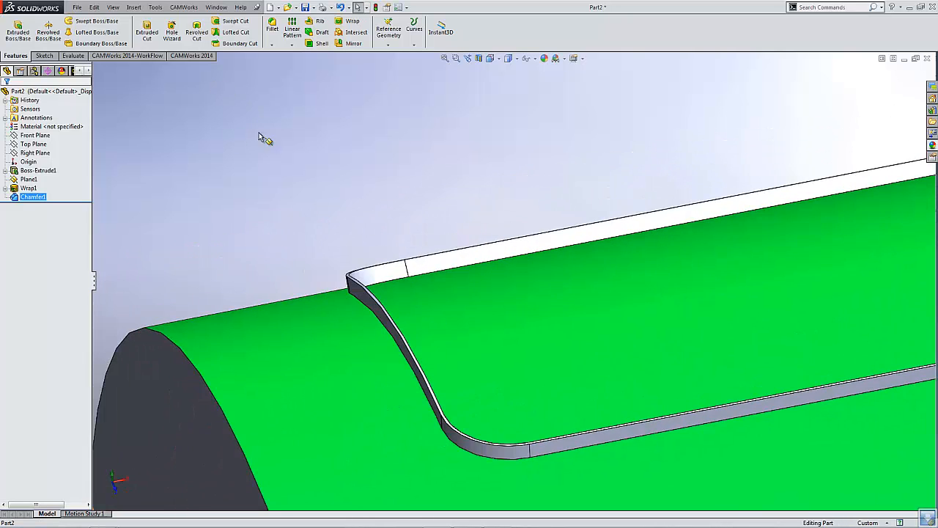
{"action": "right_click", "coordinate": [385, 329]}
{"action": "left_click", "coordinate": [424, 369]}
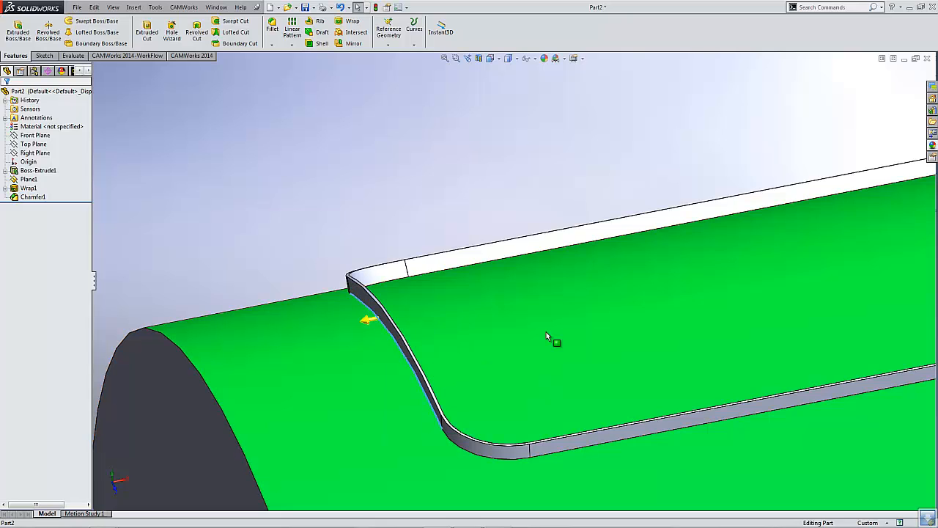
{"action": "left_click", "coordinate": [291, 45]}
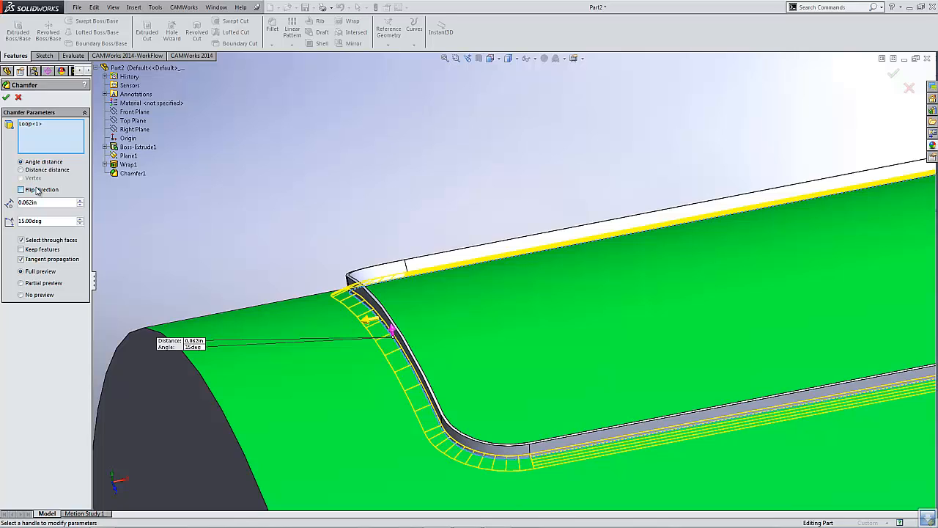
{"action": "left_click", "coordinate": [21, 190]}
{"action": "left_click", "coordinate": [7, 98]}
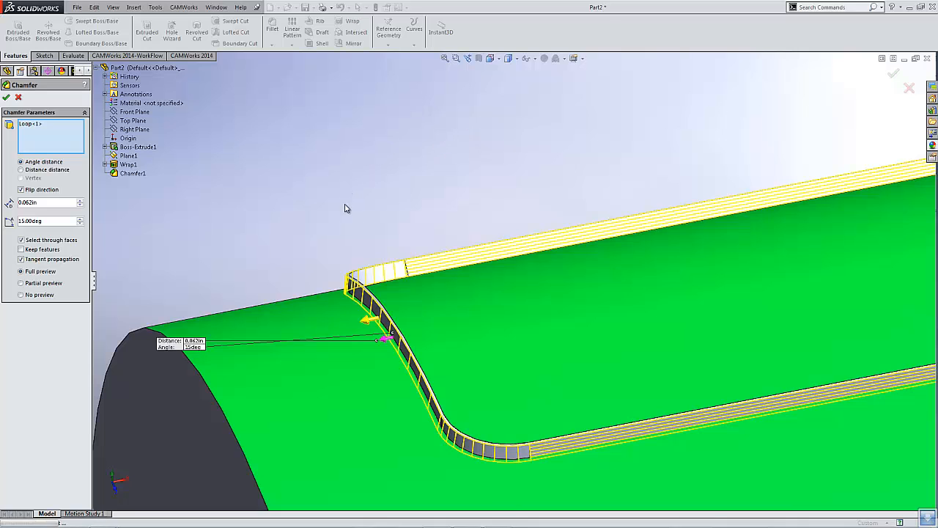
Examine the embossed frame's tapered wall in close-up at a corner and its overall shape on the cylinder
{"action": "middle_click_drag", "start_coordinate": [338, 200], "coordinate": [323, 191]}
{"action": "scroll", "coordinate": [244, 201], "scroll_direction": "down", "scroll_amount": 9}
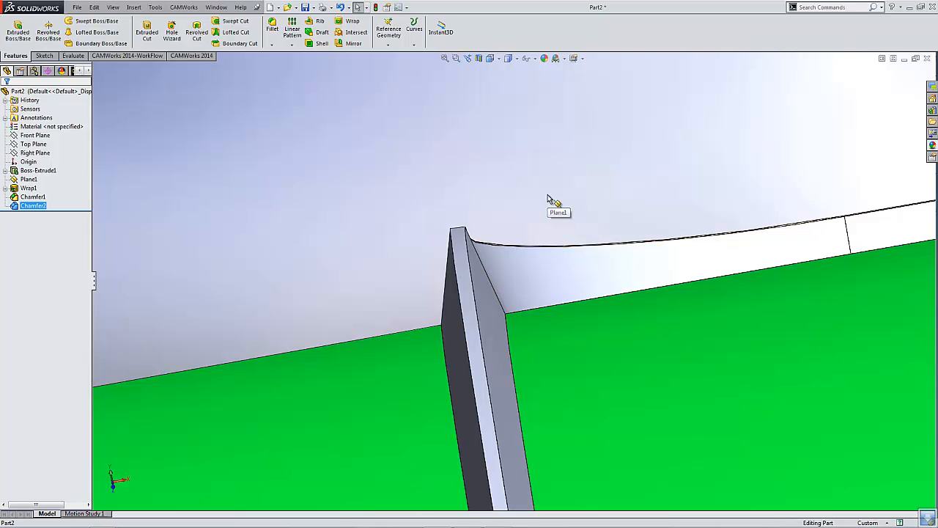
{"action": "scroll", "coordinate": [549, 187], "scroll_direction": "up", "scroll_amount": 10}
{"action": "left_click", "coordinate": [544, 169]}
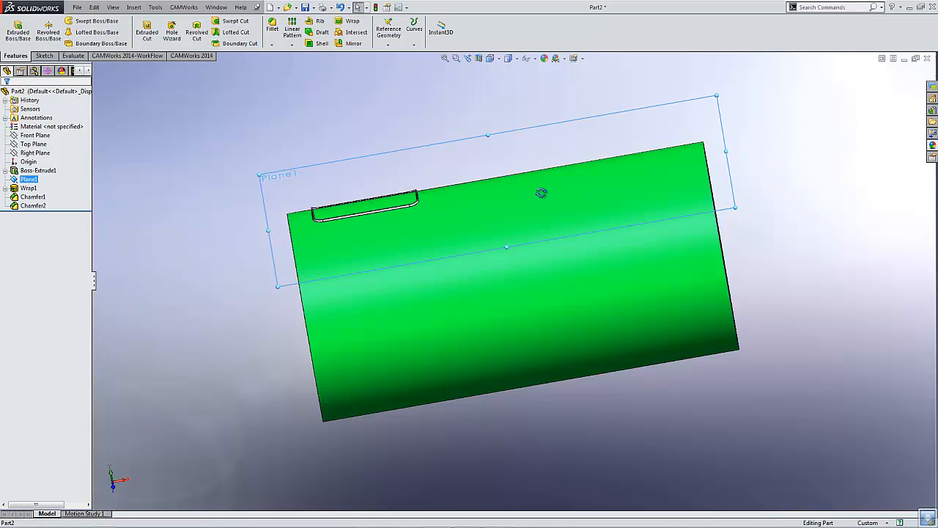
{"action": "middle_click_drag", "start_coordinate": [543, 193], "coordinate": [551, 294]}
{"action": "scroll", "coordinate": [421, 270], "scroll_direction": "up", "scroll_amount": 2}
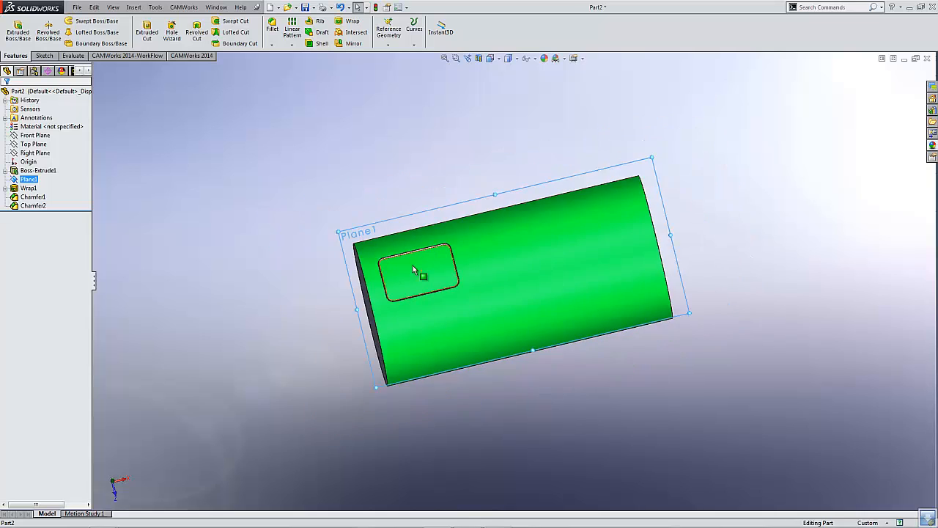
{"action": "scroll", "coordinate": [421, 270], "scroll_direction": "down", "scroll_amount": 6}
{"action": "middle_click_drag", "start_coordinate": [468, 185], "coordinate": [465, 159]}
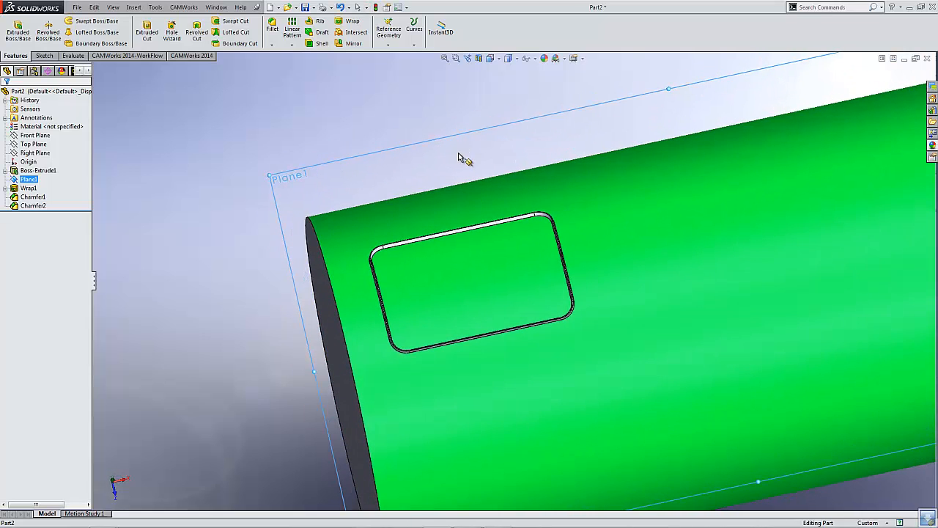
Linearly pattern the Wrap1 frame along its long straight edge with 3.25 in spacing and 3 instances
{"action": "left_click", "coordinate": [30, 188]}
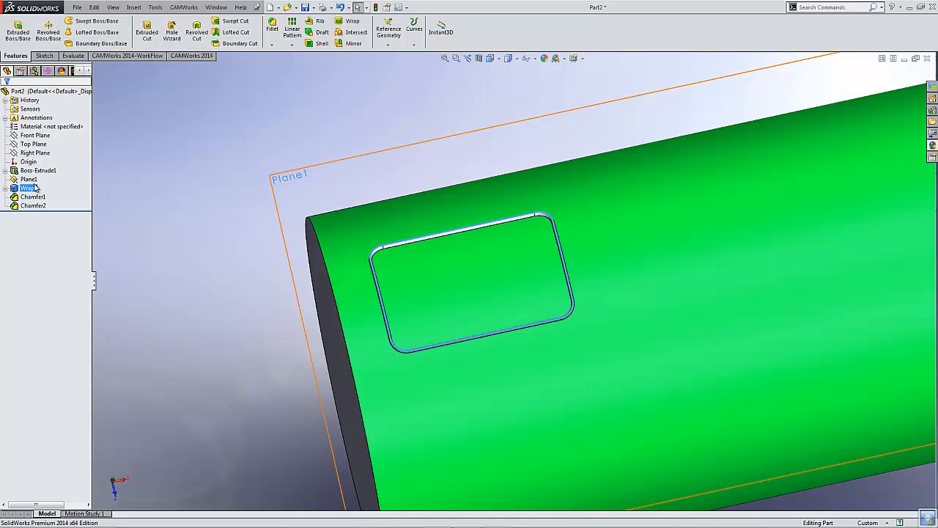
{"action": "left_click", "coordinate": [293, 33]}
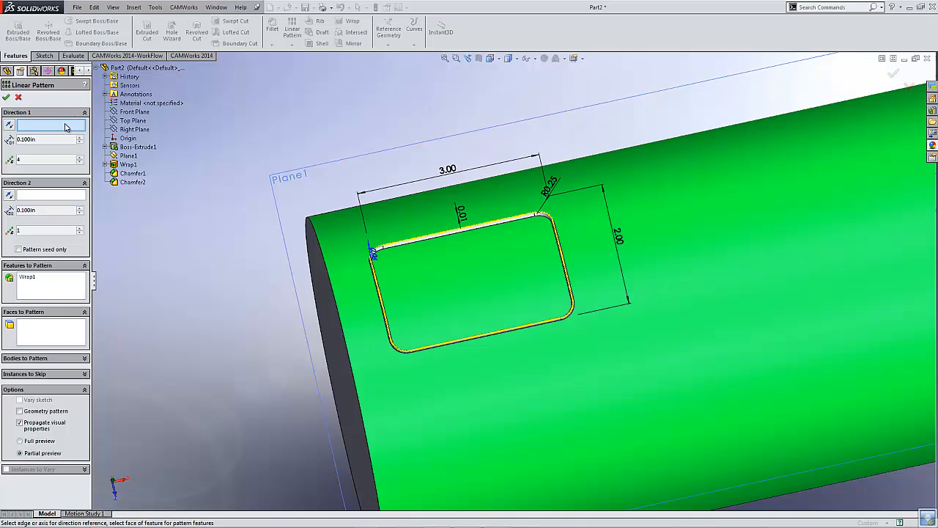
{"action": "scroll", "coordinate": [446, 240], "scroll_direction": "down", "scroll_amount": 4}
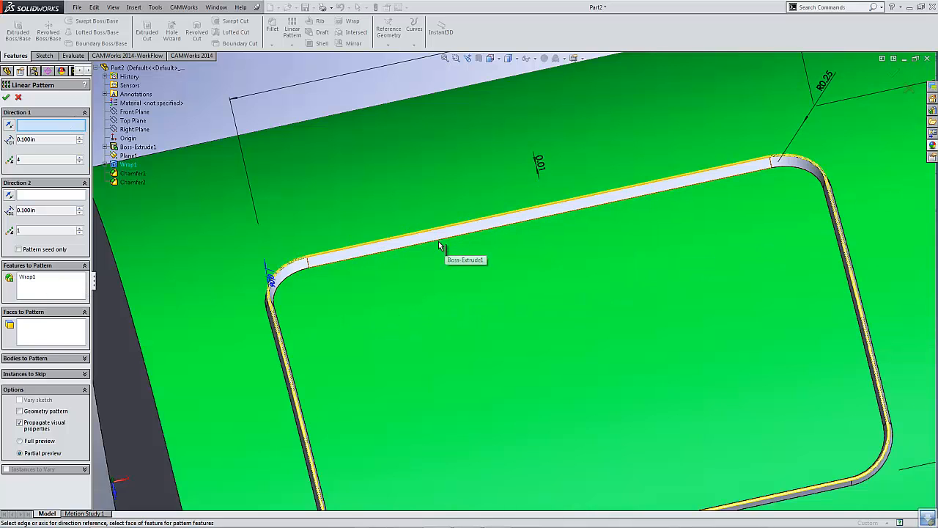
{"action": "left_click", "coordinate": [439, 242]}
{"action": "scroll", "coordinate": [453, 253], "scroll_direction": "up", "scroll_amount": 4}
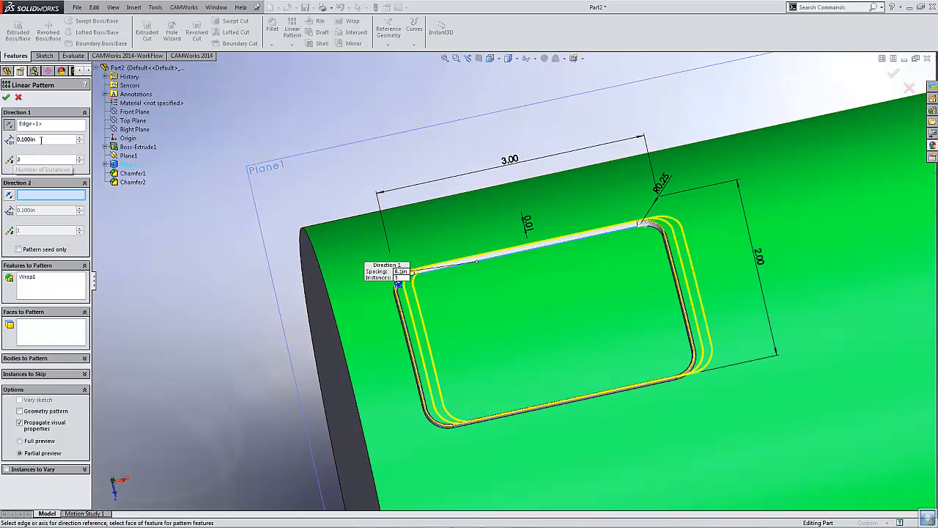
{"action": "double_click", "coordinate": [41, 139]}
{"action": "type", "text": "3.25"}
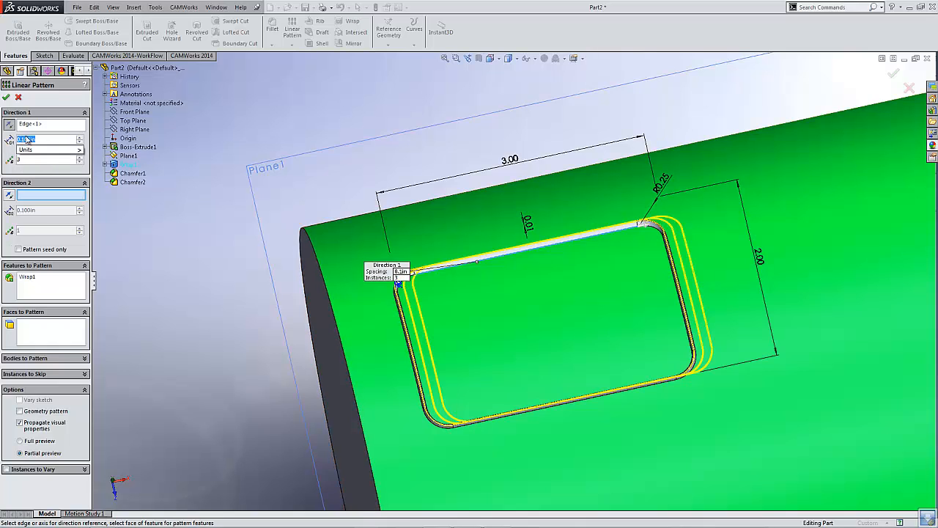
{"action": "key", "text": "Return"}
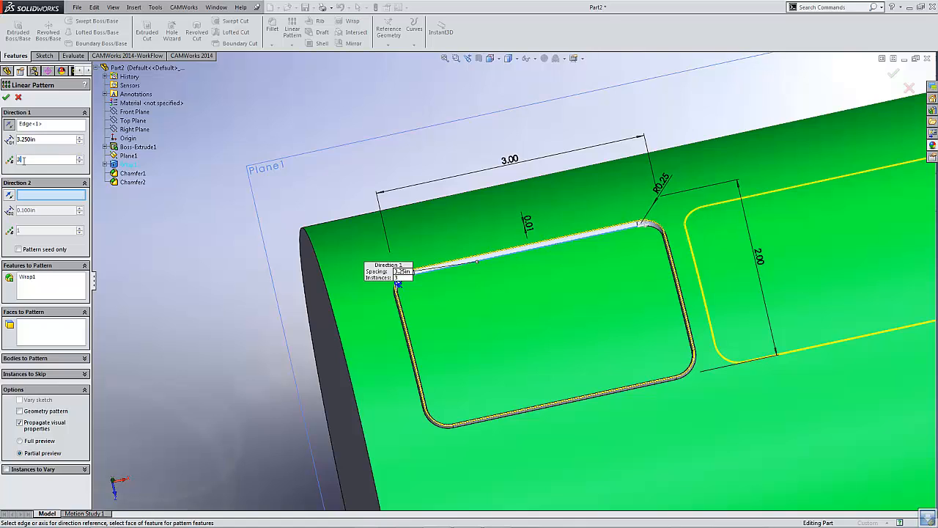
{"action": "scroll", "coordinate": [764, 177], "scroll_direction": "down", "scroll_amount": 5}
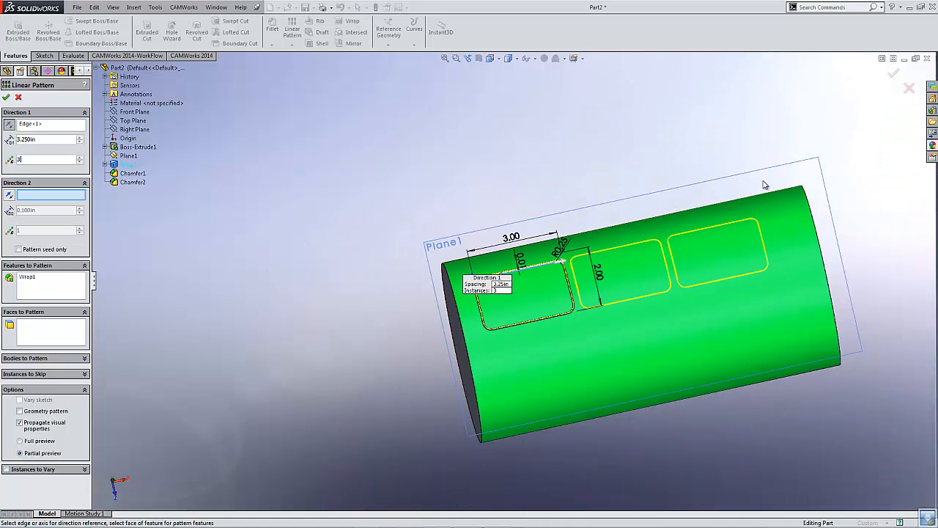
{"action": "middle_click_drag", "start_coordinate": [765, 184], "coordinate": [760, 155]}
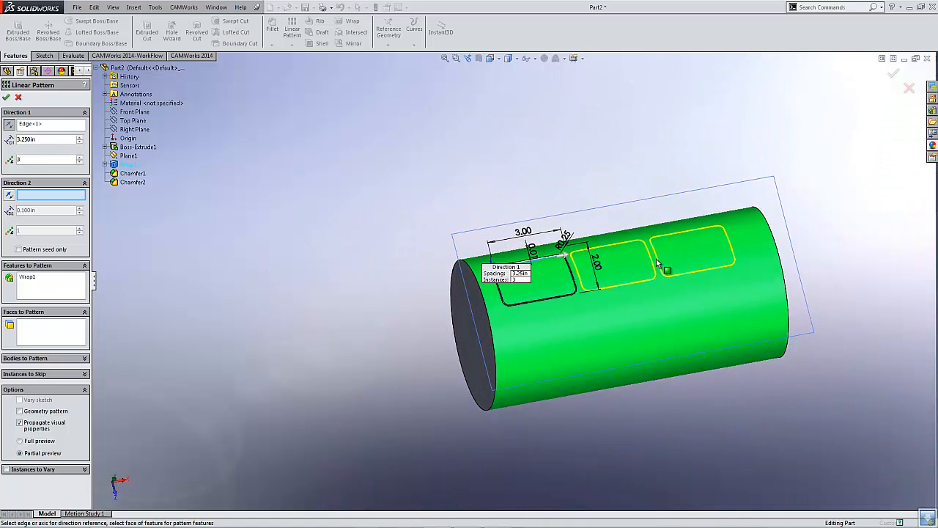
{"action": "scroll", "coordinate": [657, 260], "scroll_direction": "down", "scroll_amount": 5}
{"action": "scroll", "coordinate": [399, 282], "scroll_direction": "up", "scroll_amount": 3}
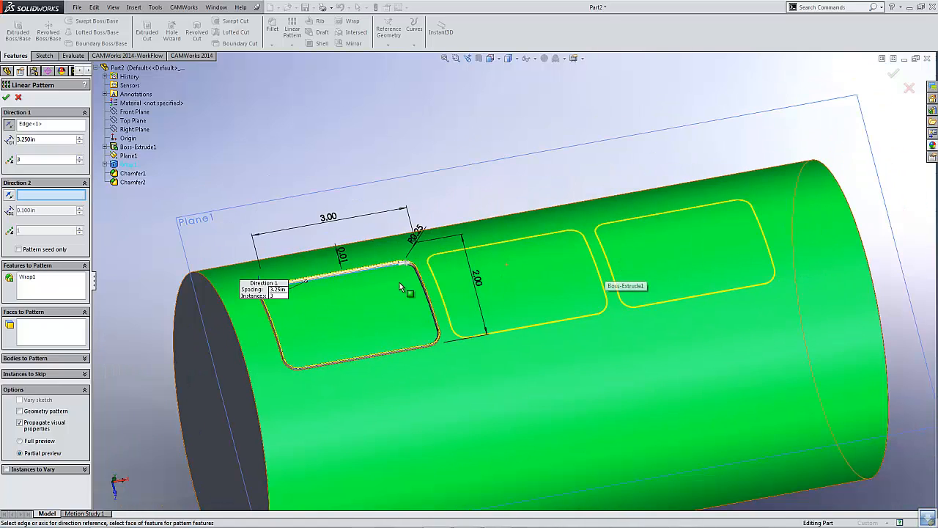
{"action": "scroll", "coordinate": [331, 280], "scroll_direction": "down", "scroll_amount": 4}
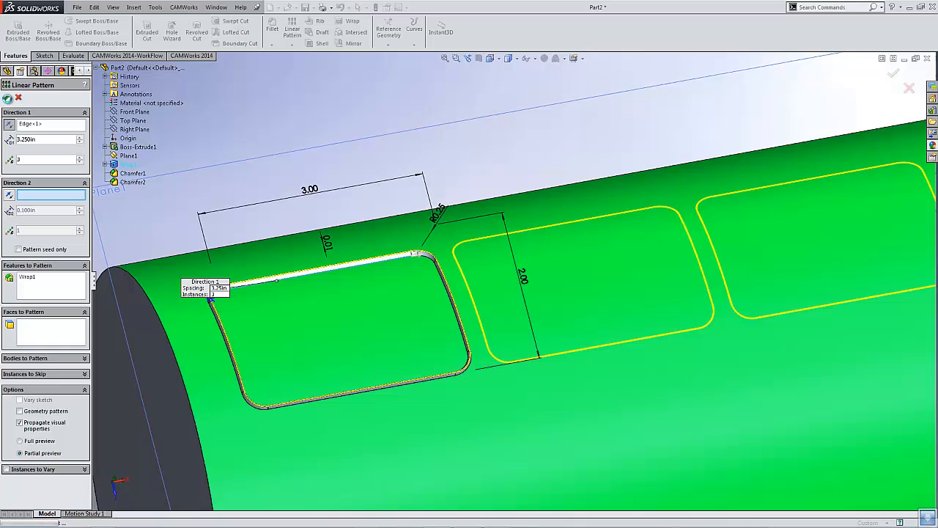
{"action": "left_click", "coordinate": [7, 100]}
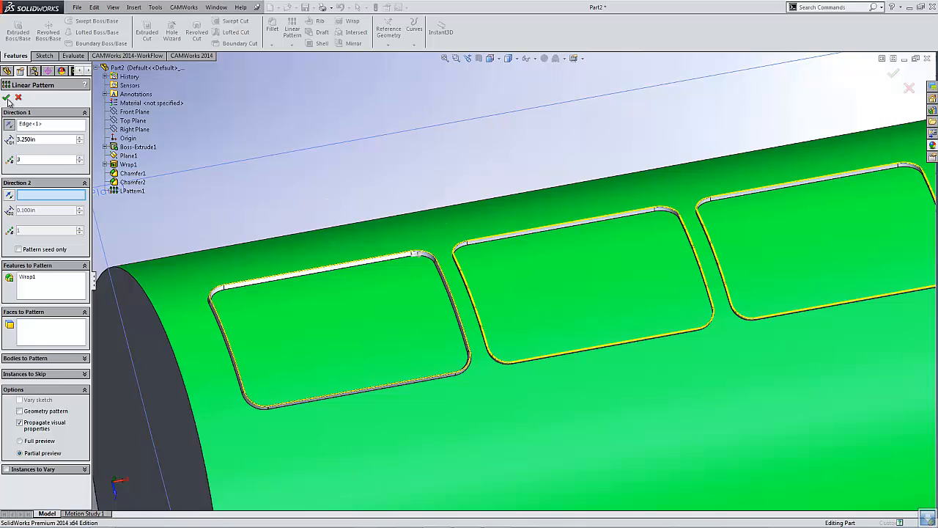
Chamfer the cylinder faces enclosed by the two patterned frames, using 0.062 in distance and a 15° angle
{"action": "left_click", "coordinate": [273, 45]}
{"action": "left_click", "coordinate": [291, 66]}
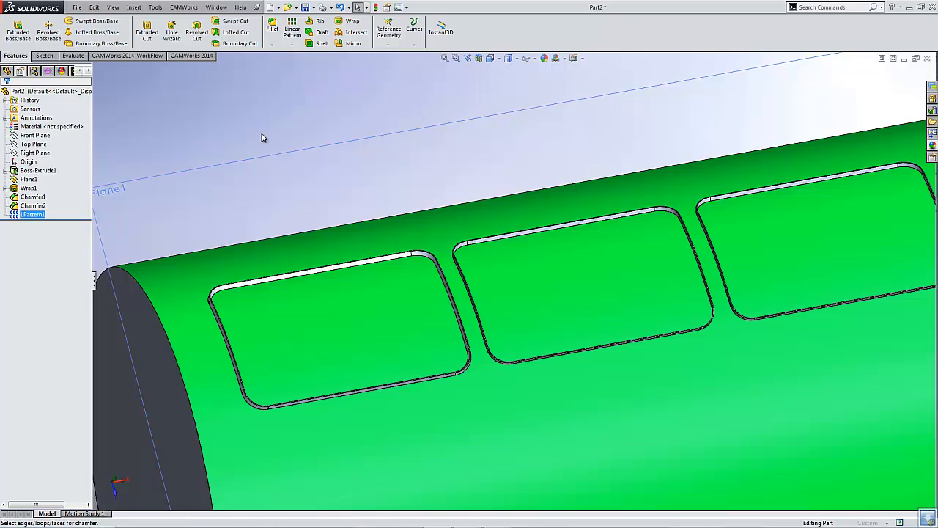
{"action": "left_click", "coordinate": [615, 272]}
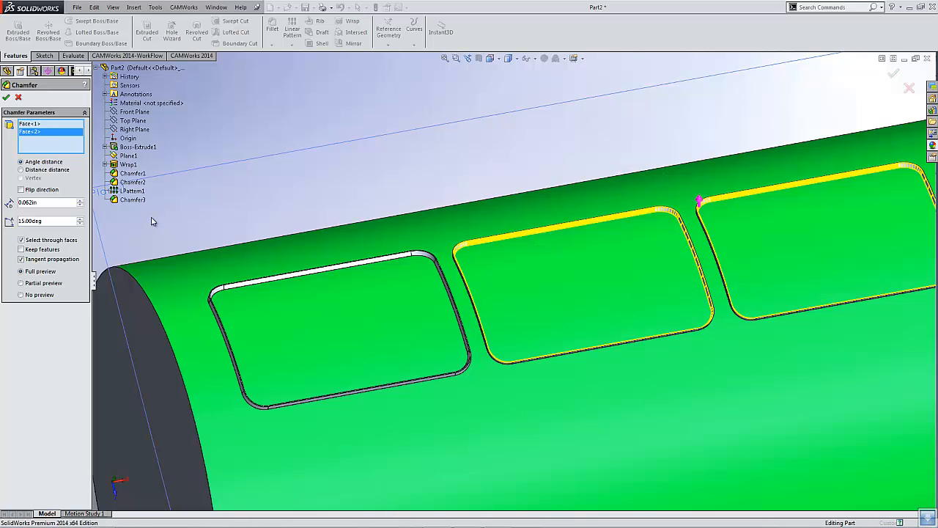
{"action": "left_click", "coordinate": [168, 120]}
Hide the reference plane Plane1
{"action": "scroll", "coordinate": [248, 223], "scroll_direction": "up", "scroll_amount": 2}
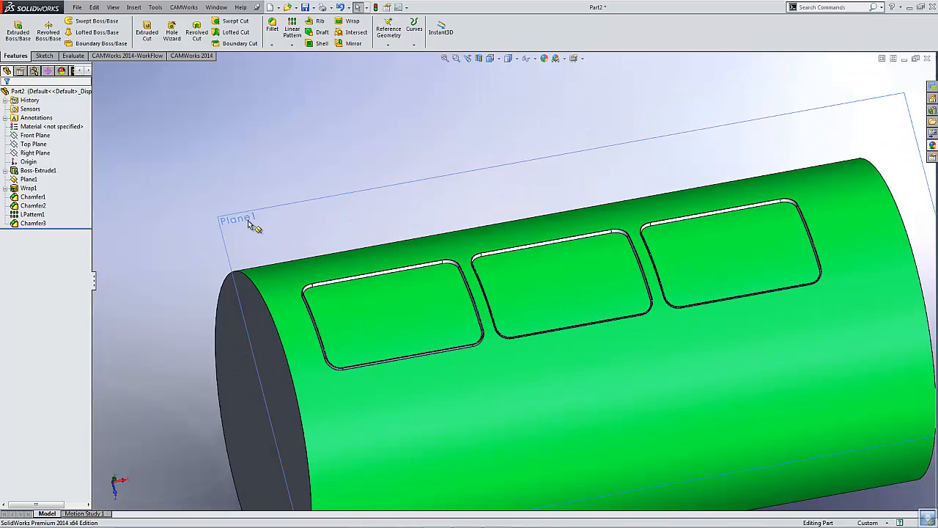
{"action": "right_click", "coordinate": [289, 236]}
{"action": "left_click", "coordinate": [314, 219]}
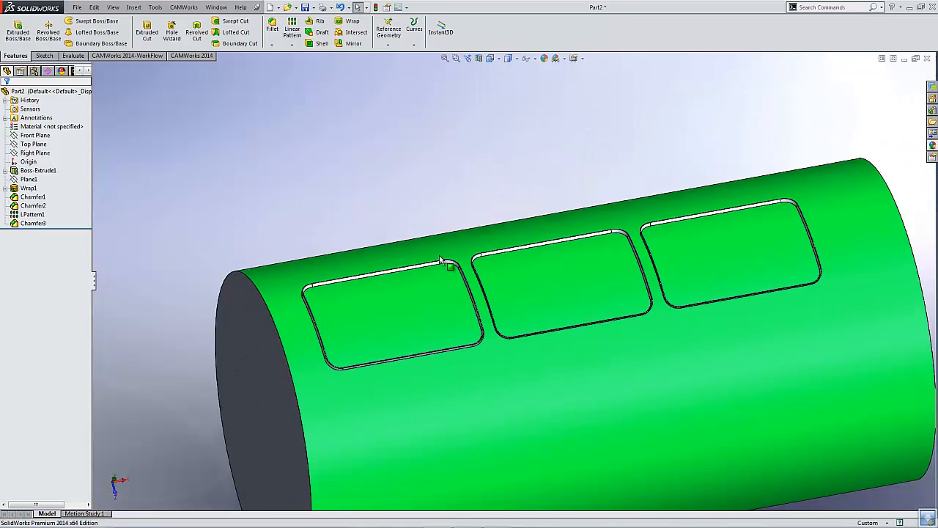
{"action": "scroll", "coordinate": [496, 274], "scroll_direction": "up", "scroll_amount": 3}
{"action": "scroll", "coordinate": [496, 237], "scroll_direction": "down", "scroll_amount": 5}
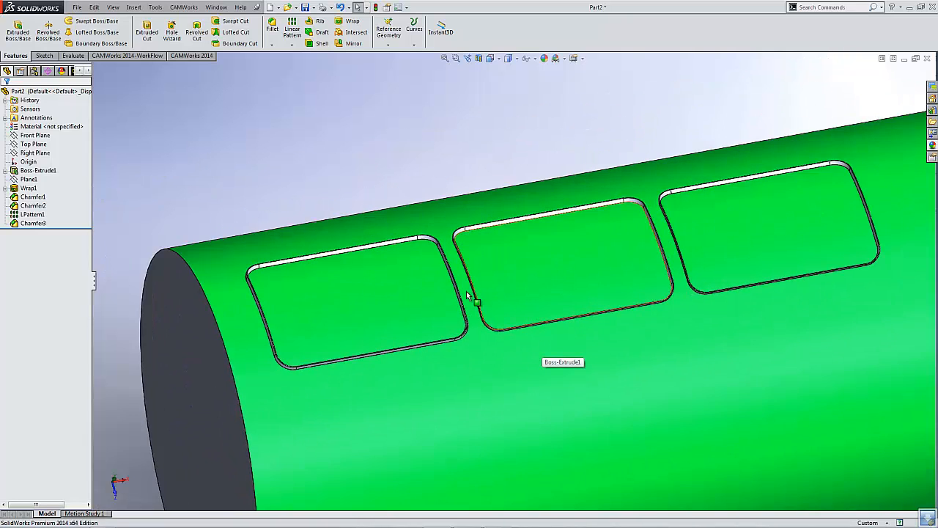
{"action": "scroll", "coordinate": [480, 301], "scroll_direction": "up", "scroll_amount": 3}
{"action": "scroll", "coordinate": [488, 308], "scroll_direction": "down", "scroll_amount": 4}
{"action": "scroll", "coordinate": [489, 307], "scroll_direction": "up", "scroll_amount": 1}
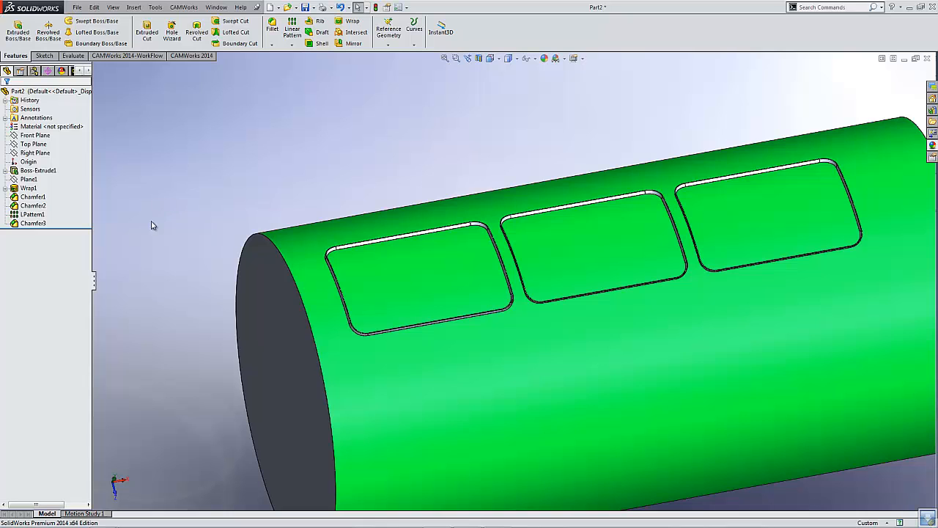
Widen the feature tree and create a reference coordinate system at the part's origin with default axes
{"action": "left_click_drag", "start_coordinate": [95, 283], "coordinate": [126, 288]}
{"action": "middle_click_drag", "start_coordinate": [217, 311], "coordinate": [226, 271]}
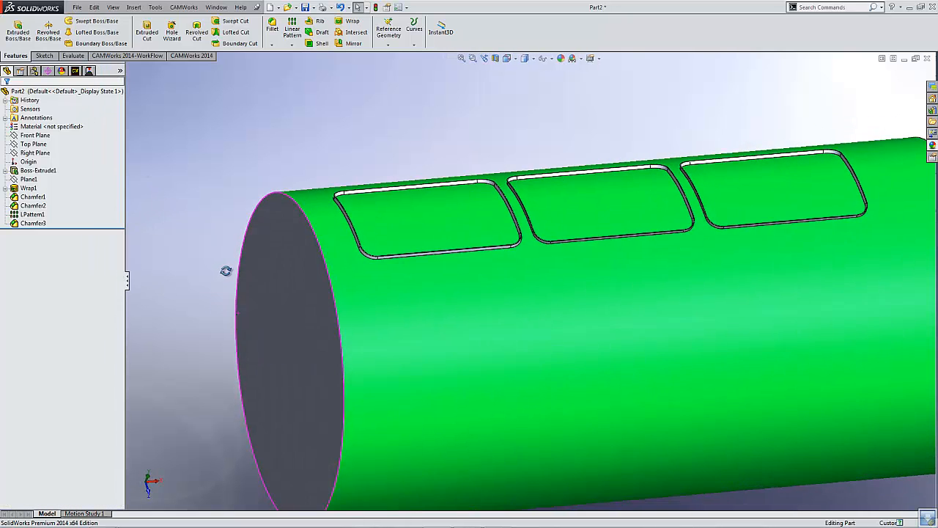
{"action": "scroll", "coordinate": [446, 352], "scroll_direction": "up", "scroll_amount": 3}
{"action": "scroll", "coordinate": [472, 369], "scroll_direction": "down", "scroll_amount": 2}
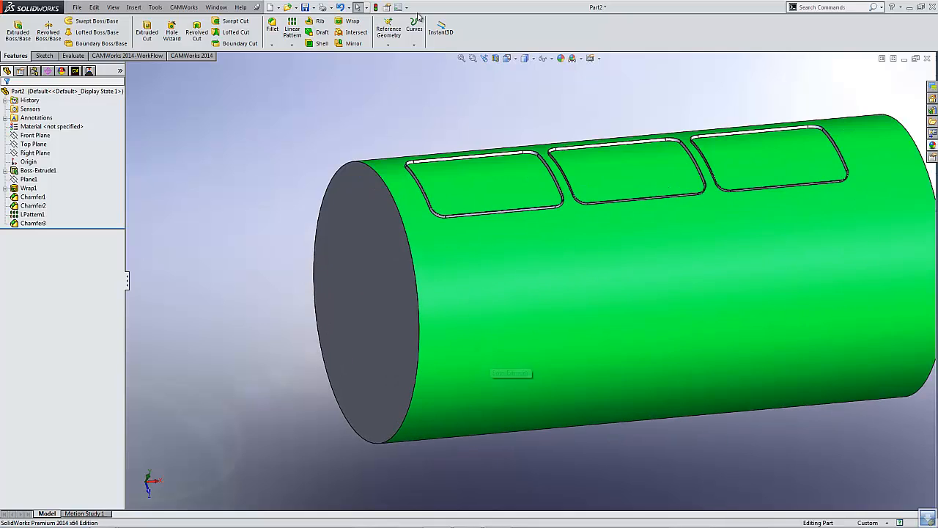
{"action": "left_click", "coordinate": [388, 45]}
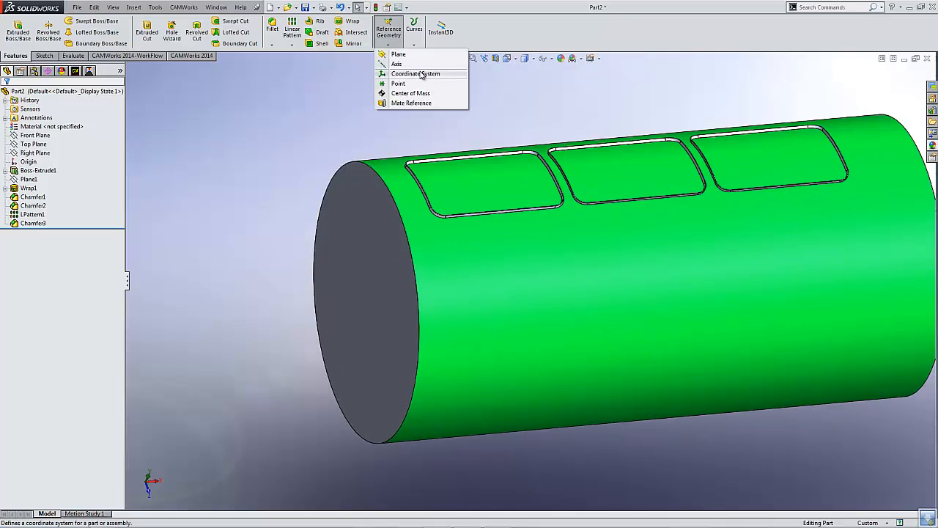
{"action": "left_click", "coordinate": [421, 74]}
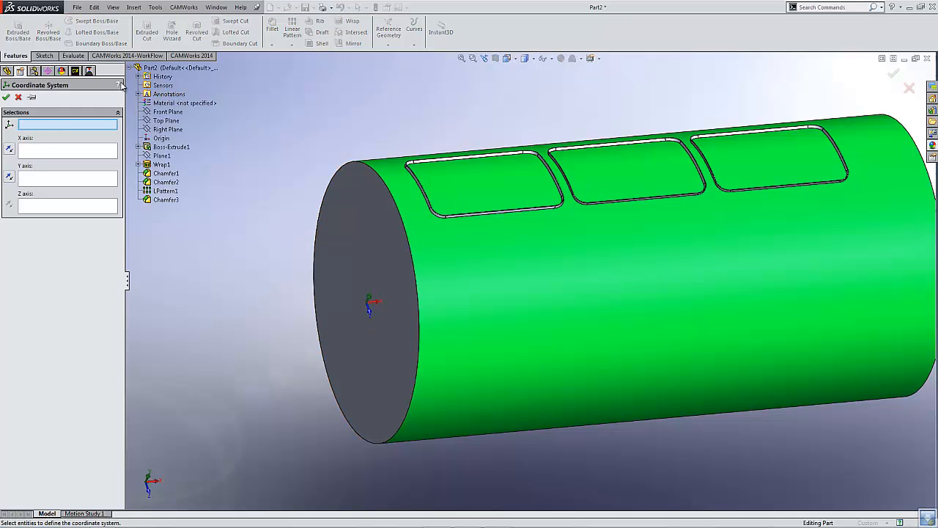
{"action": "left_click", "coordinate": [167, 140]}
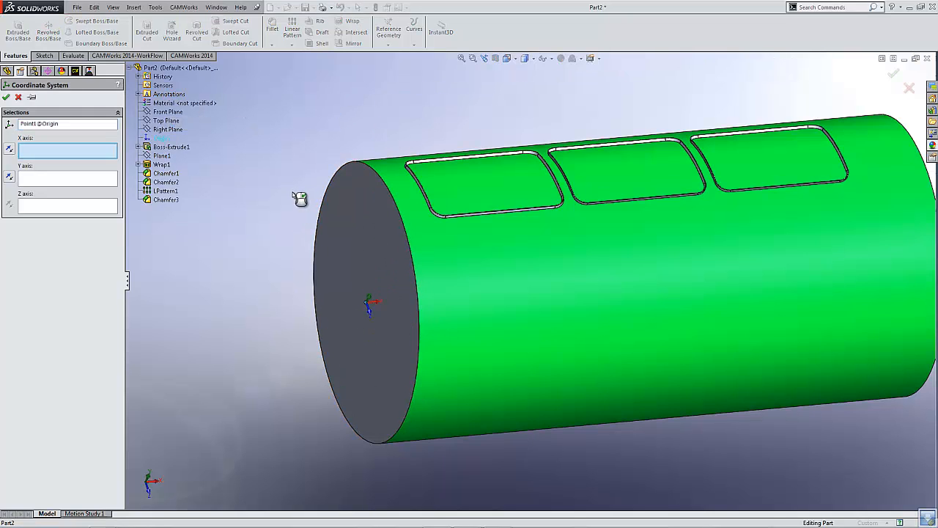
{"action": "left_click", "coordinate": [6, 97]}
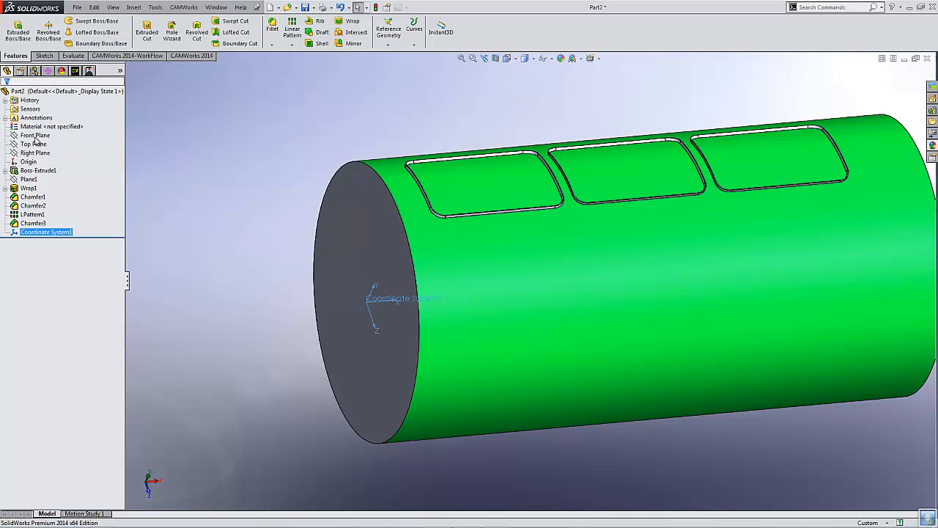
Start a sketch on the cylinder's flat end face beside the first frame and convert its circular boundary into sketch geometry
{"action": "middle_click_drag", "start_coordinate": [356, 122], "coordinate": [608, 287]}
{"action": "key", "text": "f"}
{"action": "left_click", "coordinate": [266, 151]}
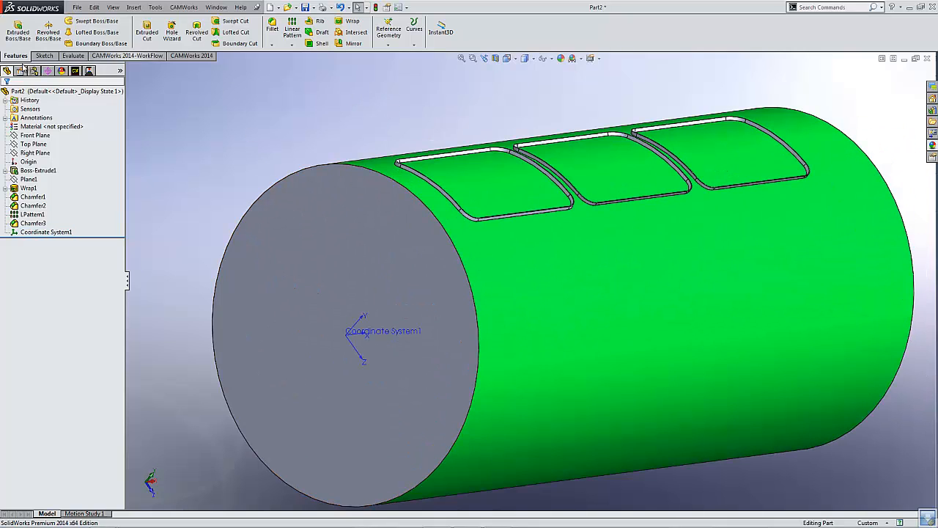
{"action": "left_click", "coordinate": [44, 56]}
{"action": "left_click", "coordinate": [13, 27]}
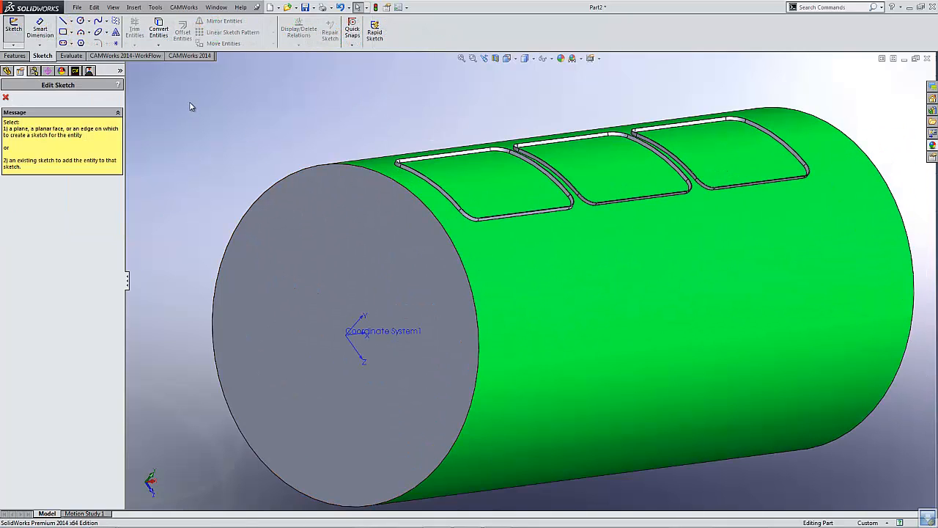
{"action": "left_click", "coordinate": [326, 242]}
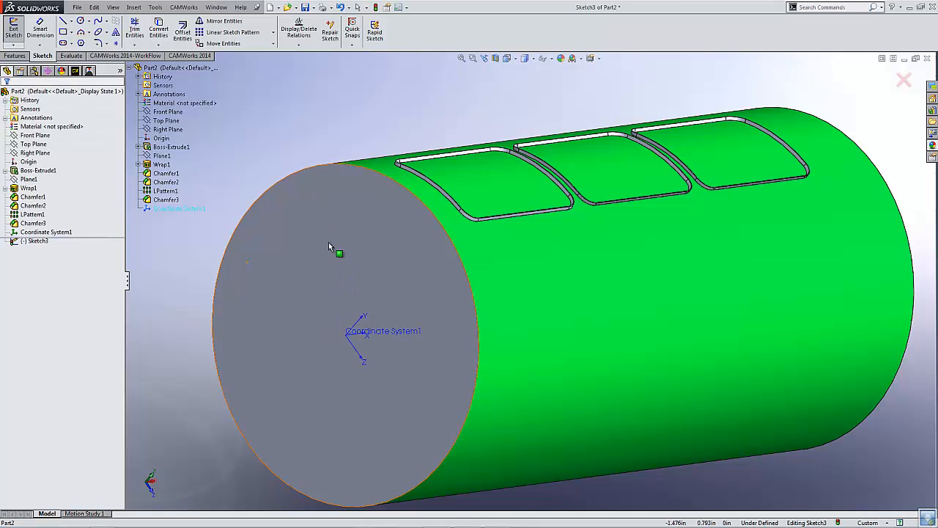
{"action": "left_click", "coordinate": [328, 242]}
{"action": "left_click", "coordinate": [159, 31]}
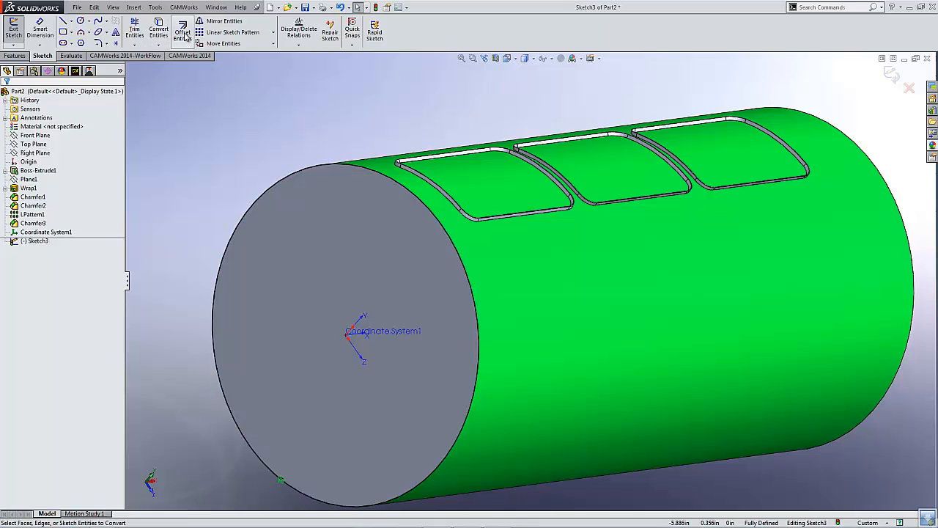
Offset the converted circle outward by 0.062 in and make the base circle construction geometry
{"action": "left_click", "coordinate": [185, 37]}
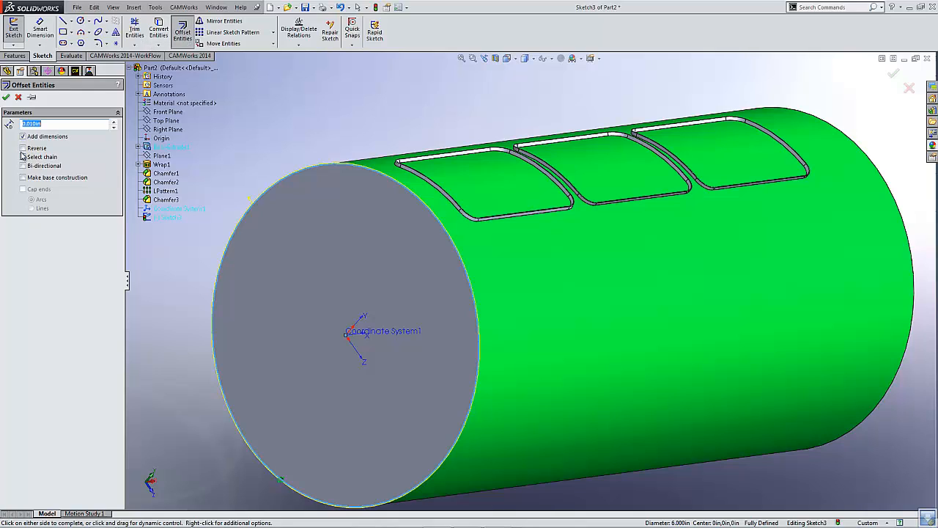
{"action": "type", "text": ".062"}
{"action": "key", "text": "Return"}
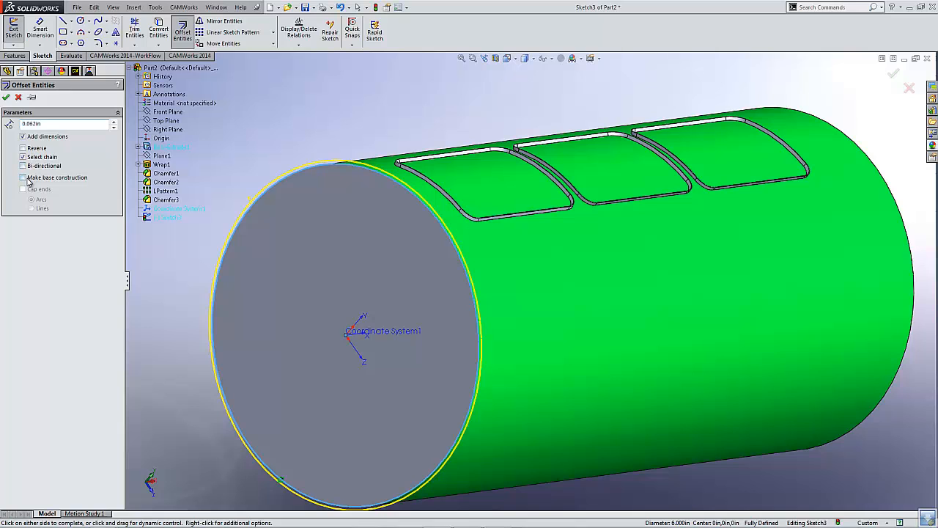
{"action": "left_click", "coordinate": [26, 180]}
{"action": "scroll", "coordinate": [324, 192], "scroll_direction": "down", "scroll_amount": 5}
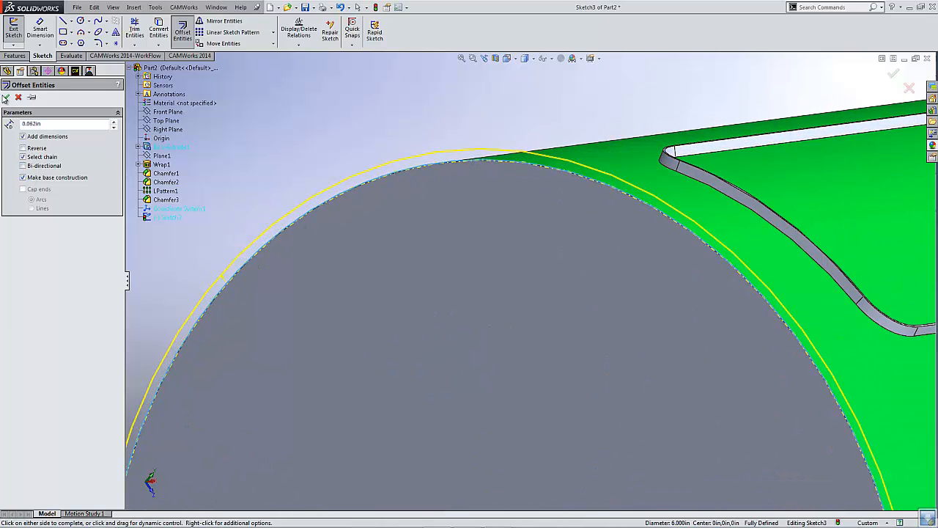
{"action": "left_click", "coordinate": [6, 97]}
Exit the end-face sketch and rename it stock
{"action": "scroll", "coordinate": [534, 255], "scroll_direction": "up", "scroll_amount": 5}
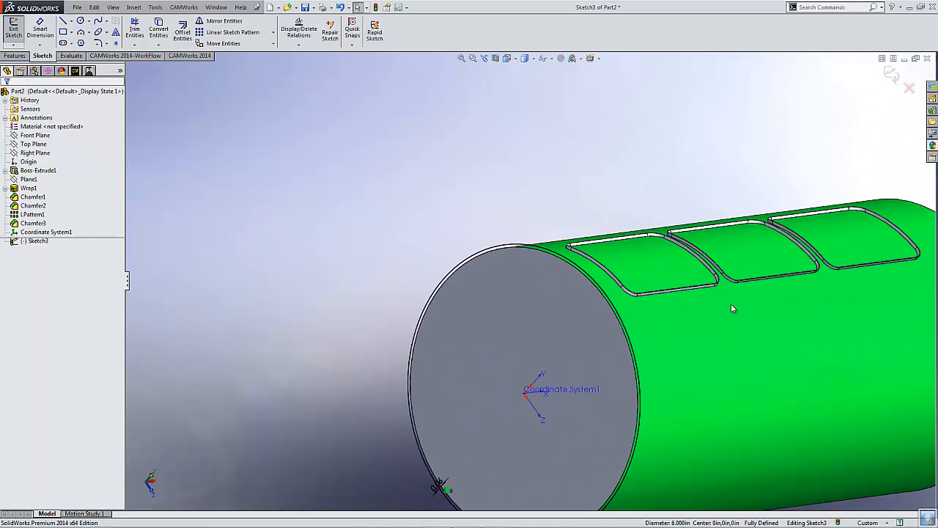
{"action": "scroll", "coordinate": [731, 305], "scroll_direction": "up", "scroll_amount": 3}
{"action": "left_click", "coordinate": [13, 29]}
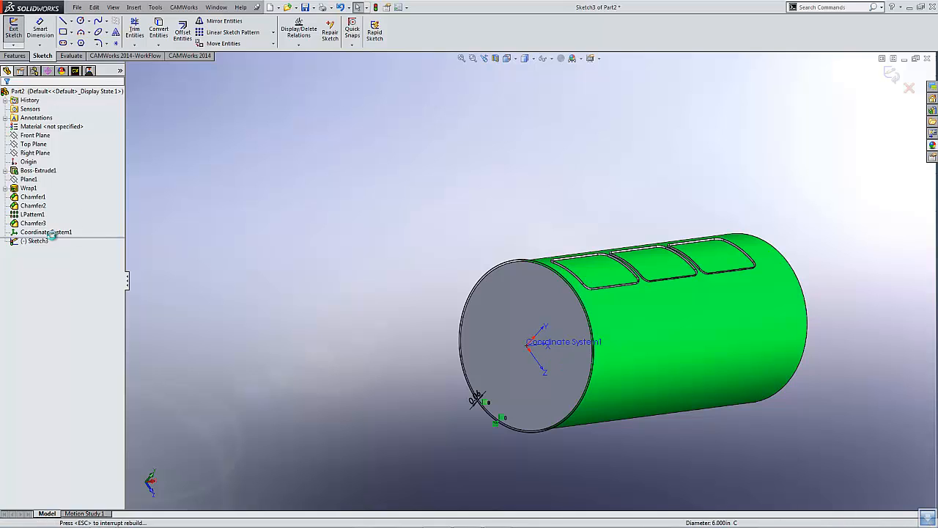
{"action": "left_click", "coordinate": [40, 241]}
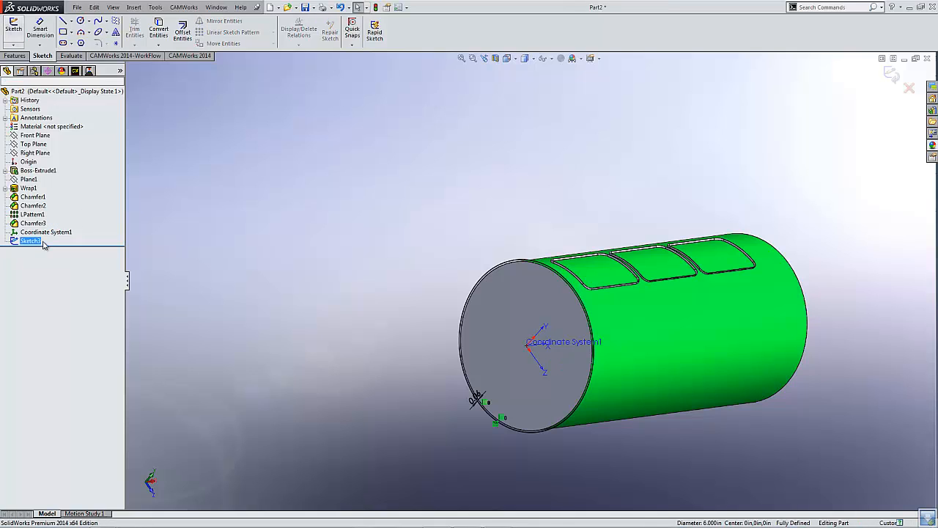
{"action": "key", "text": "F2"}
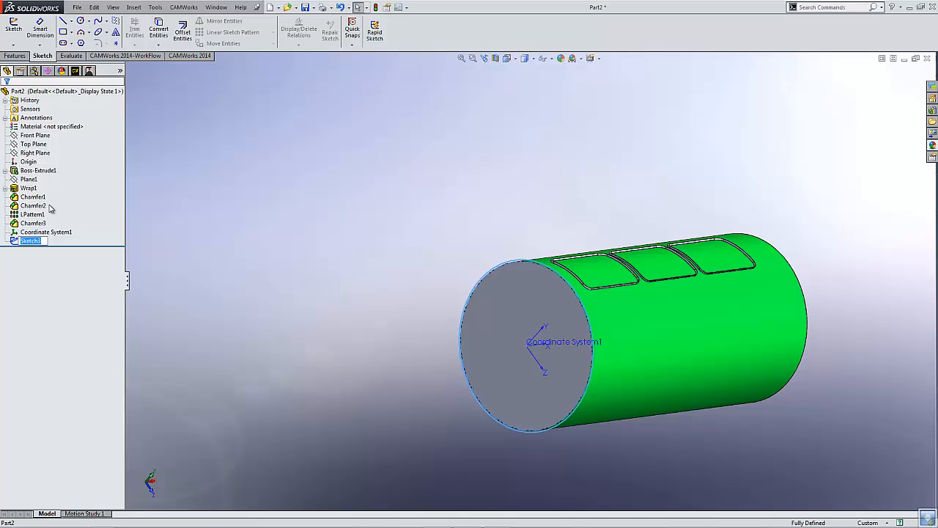
{"action": "type", "text": "stock"}
{"action": "key", "text": "Return"}
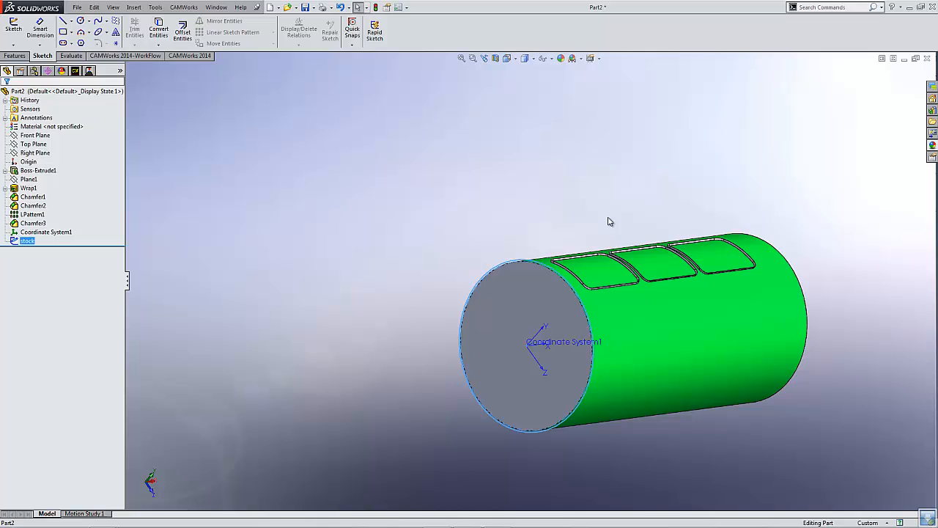
Open the inch mill's machine definition and select M4AXIS-TUTORIAL as its post processor
{"action": "left_click", "coordinate": [74, 71]}
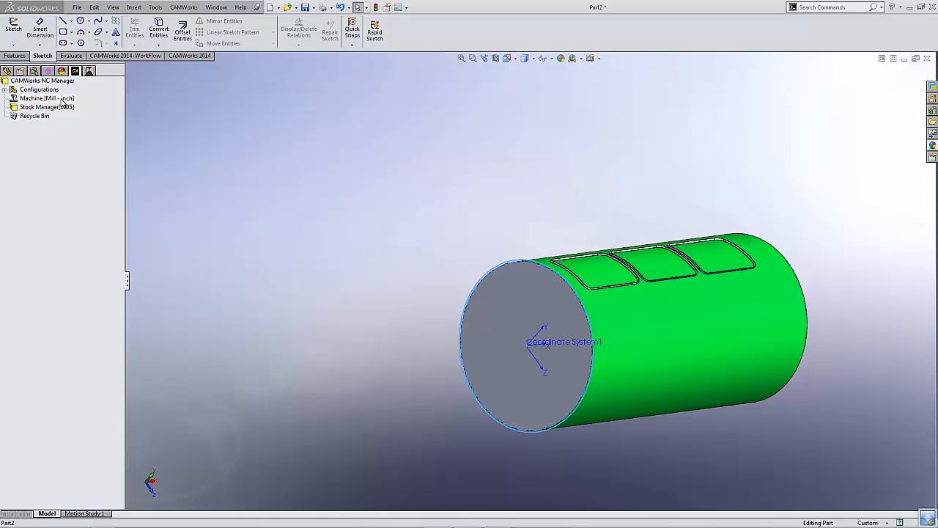
{"action": "double_click", "coordinate": [31, 99]}
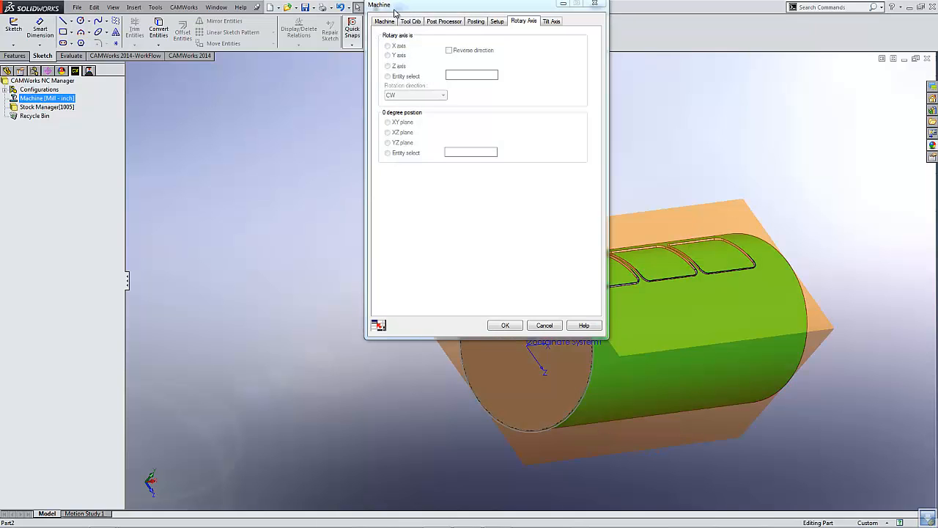
{"action": "left_click", "coordinate": [202, 109]}
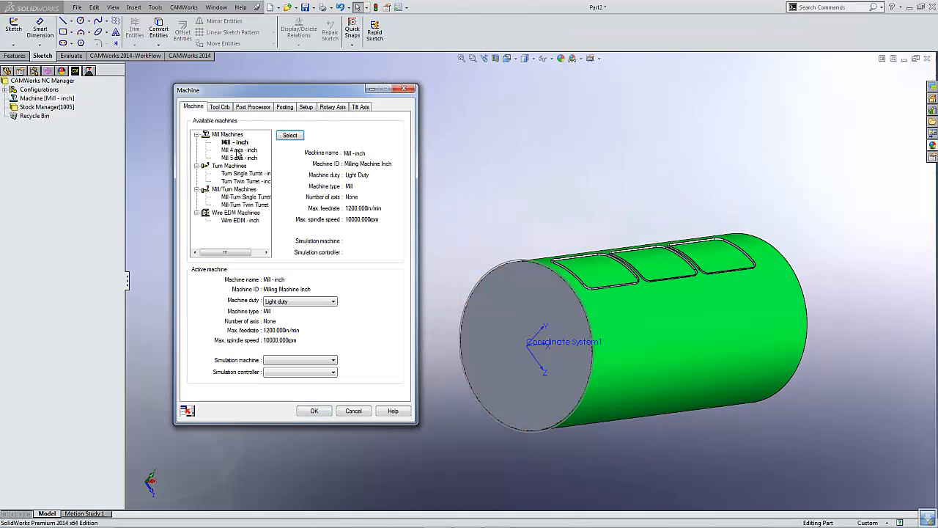
{"action": "left_click", "coordinate": [258, 108]}
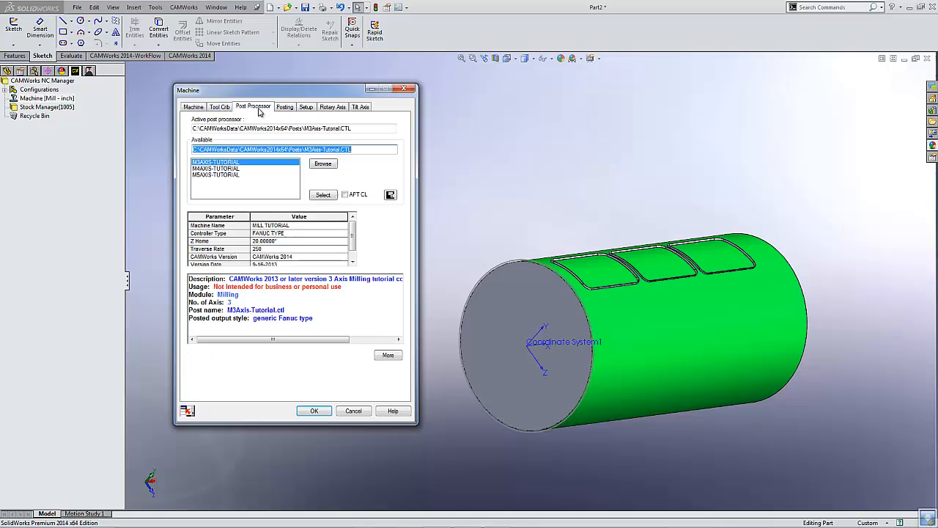
{"action": "left_click", "coordinate": [227, 169]}
{"action": "left_click", "coordinate": [323, 195]}
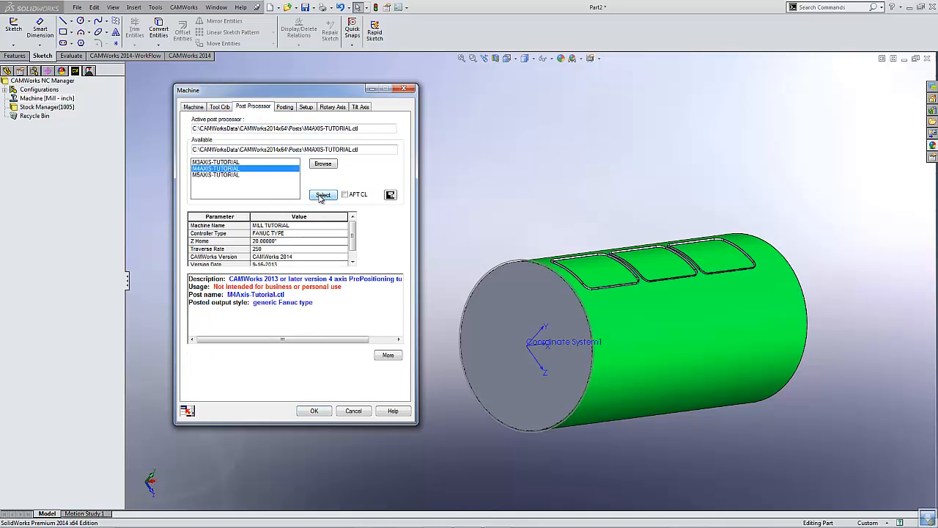
Set the machine's indexing to 4 Axis and choose Coordinate System1 as the fixture coordinate system
{"action": "left_click", "coordinate": [306, 114]}
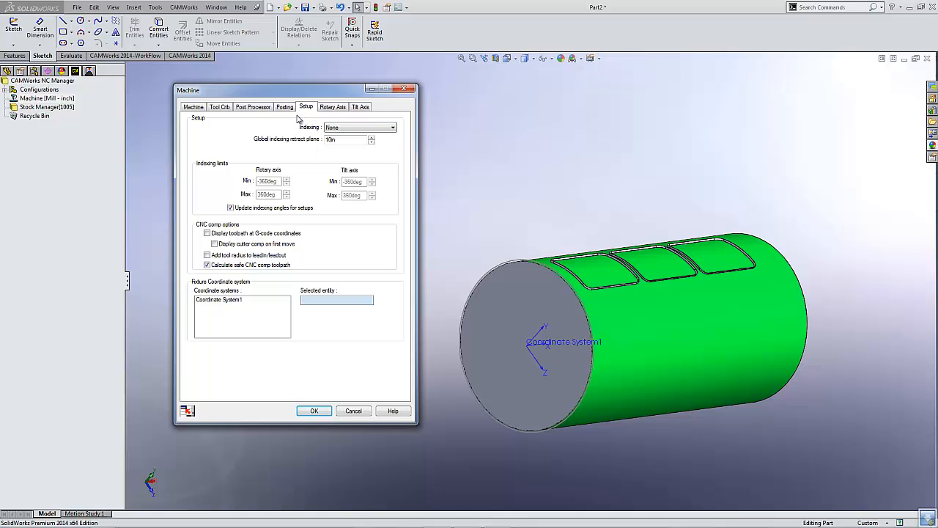
{"action": "left_click_drag", "start_coordinate": [298, 95], "coordinate": [290, 84]}
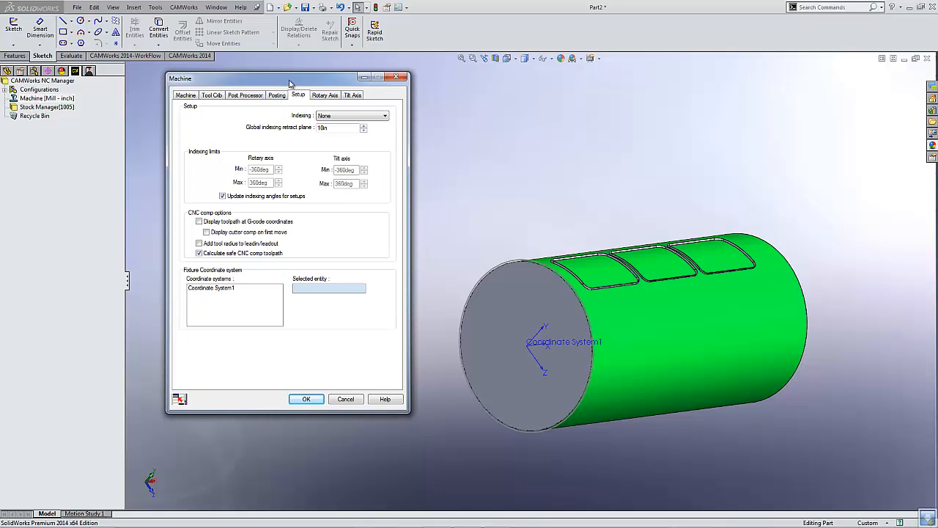
{"action": "left_click", "coordinate": [332, 116]}
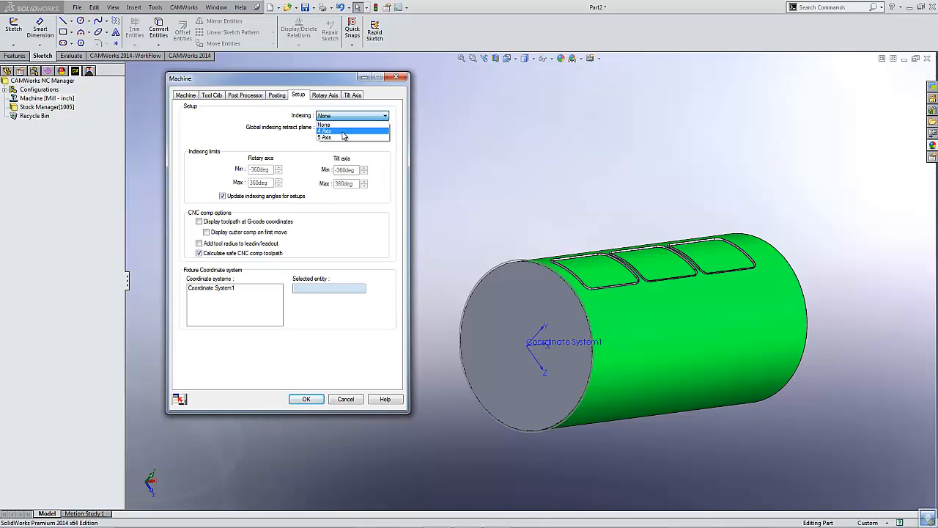
{"action": "left_click", "coordinate": [342, 131]}
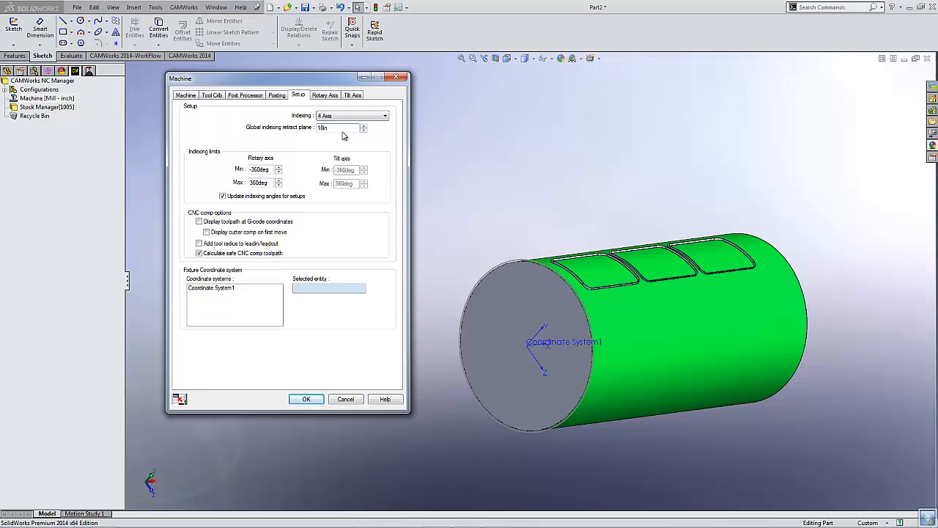
{"action": "left_click", "coordinate": [220, 288]}
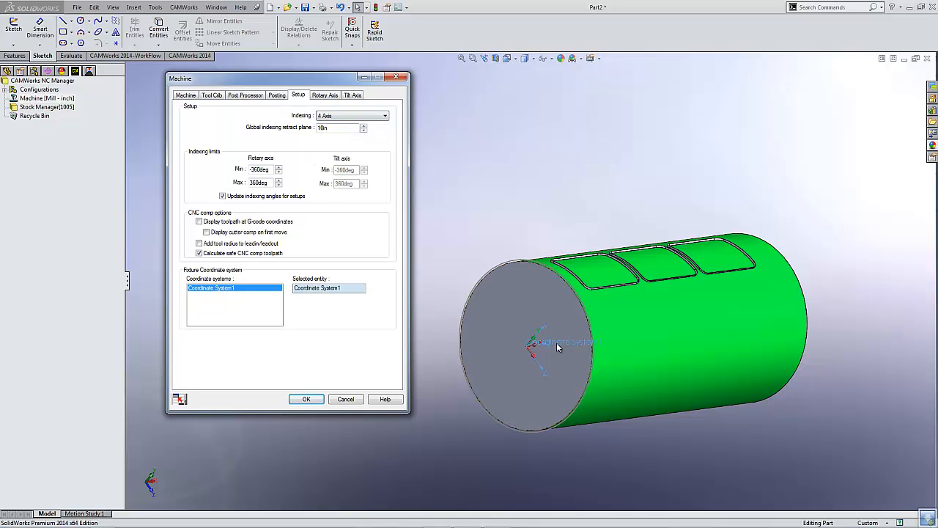
Set the machine's rotary axis to the X axis and accept the machine definition
{"action": "middle_click_drag", "start_coordinate": [605, 425], "coordinate": [587, 418]}
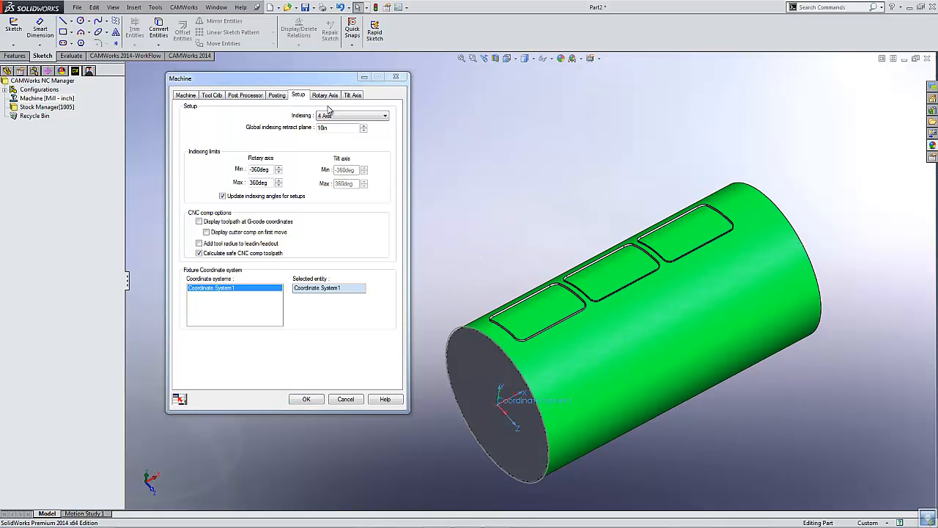
{"action": "left_click", "coordinate": [325, 95]}
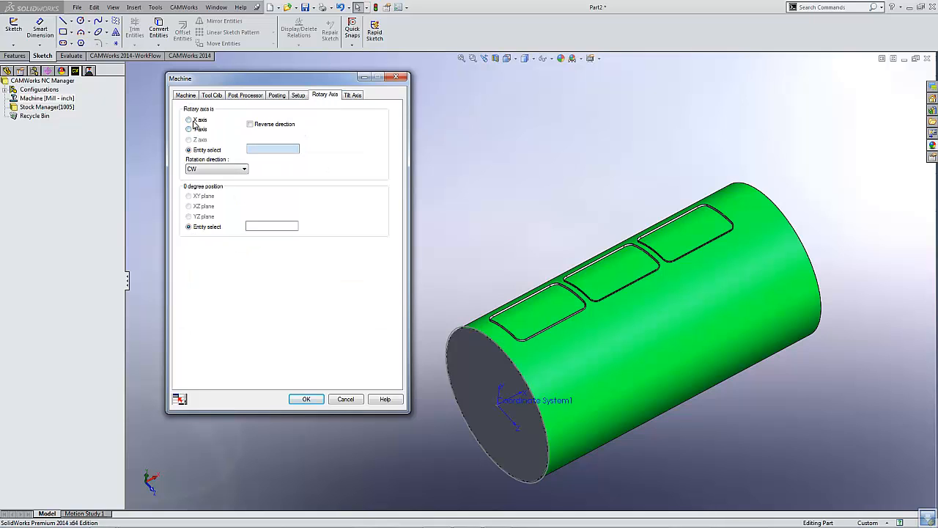
{"action": "left_click", "coordinate": [189, 121]}
{"action": "middle_click_drag", "start_coordinate": [449, 365], "coordinate": [533, 332]}
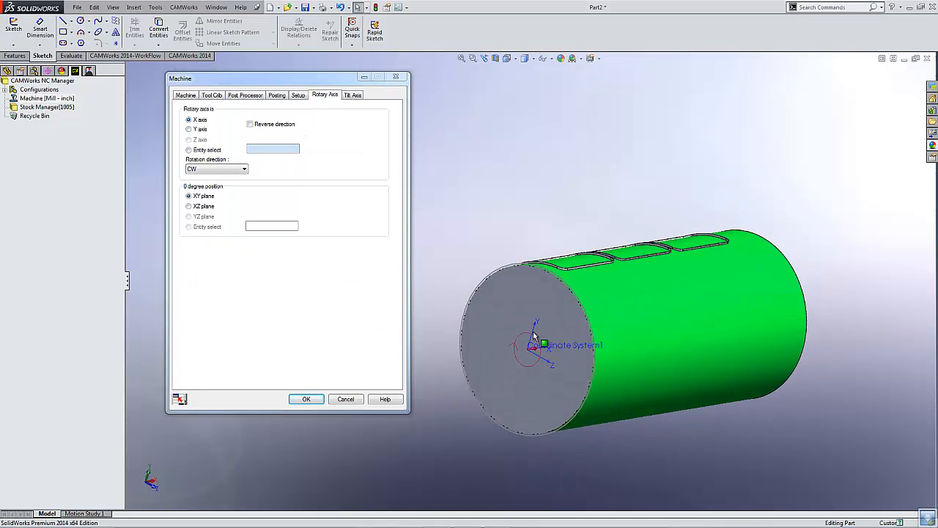
{"action": "left_click", "coordinate": [308, 399]}
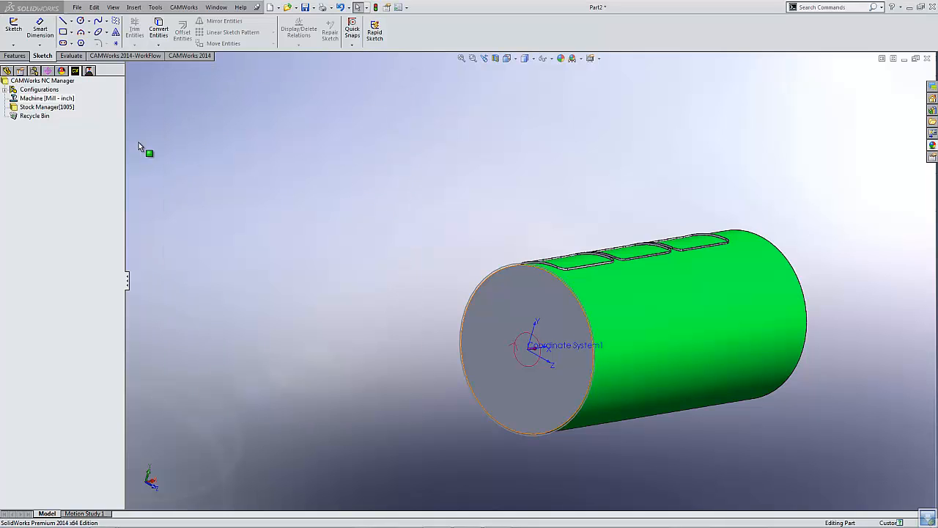
Define the machining stock as an extrusion of the stock sketch ending at the cylinder's opposite end face
{"action": "left_click", "coordinate": [52, 110]}
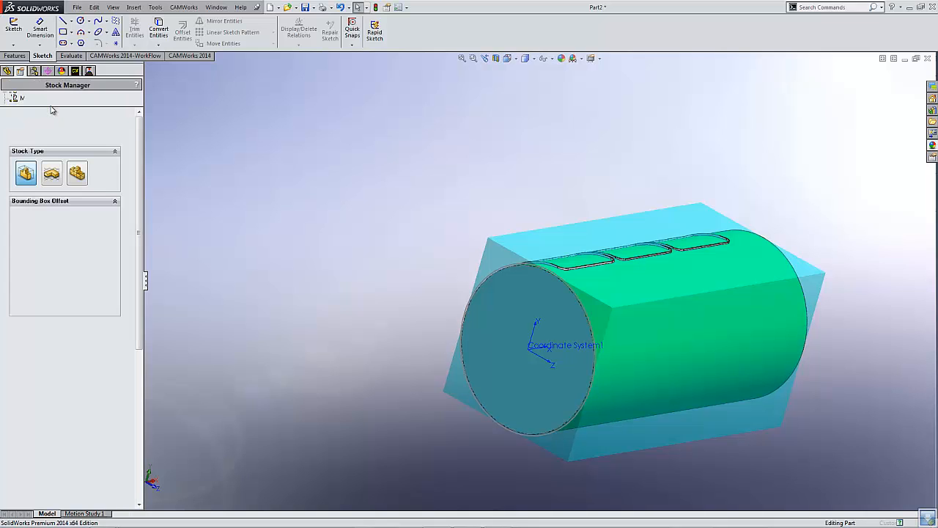
{"action": "left_click", "coordinate": [53, 174]}
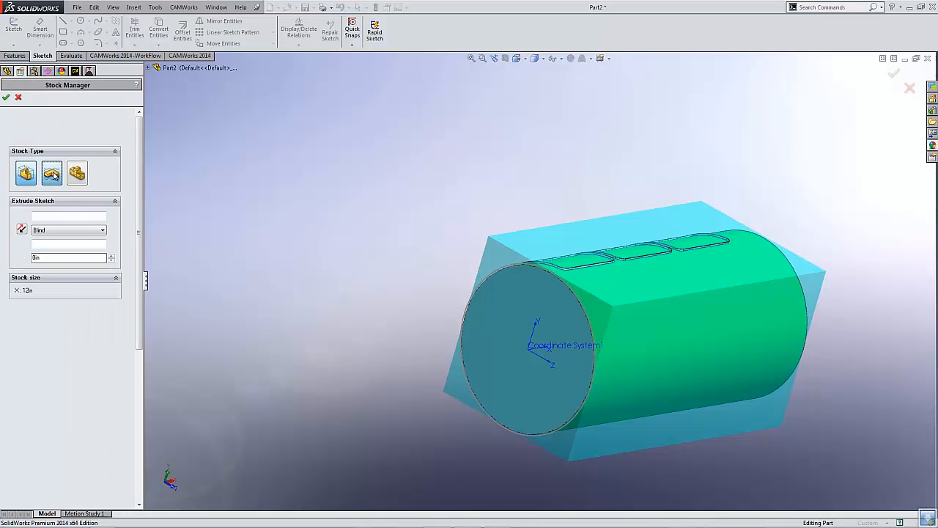
{"action": "left_click", "coordinate": [149, 67]}
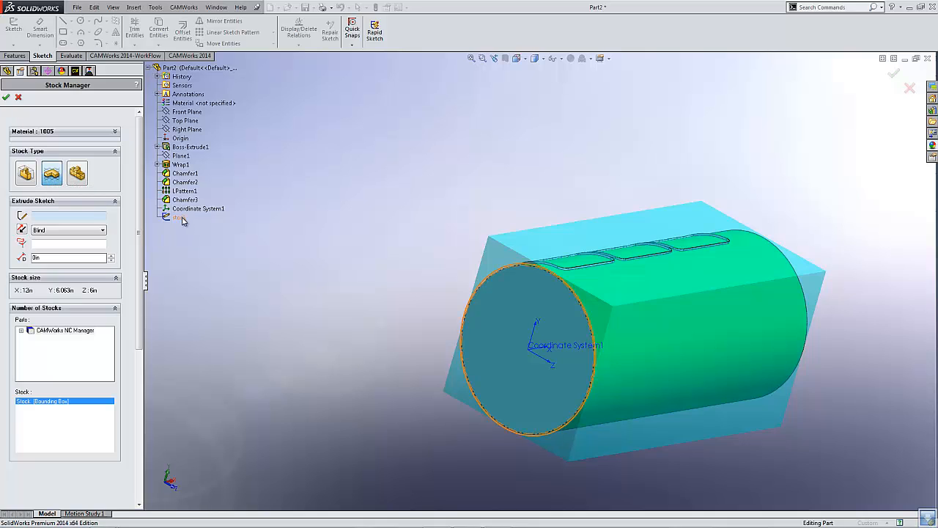
{"action": "left_click", "coordinate": [180, 218]}
{"action": "middle_click_drag", "start_coordinate": [653, 225], "coordinate": [715, 303]}
{"action": "left_click", "coordinate": [716, 303]}
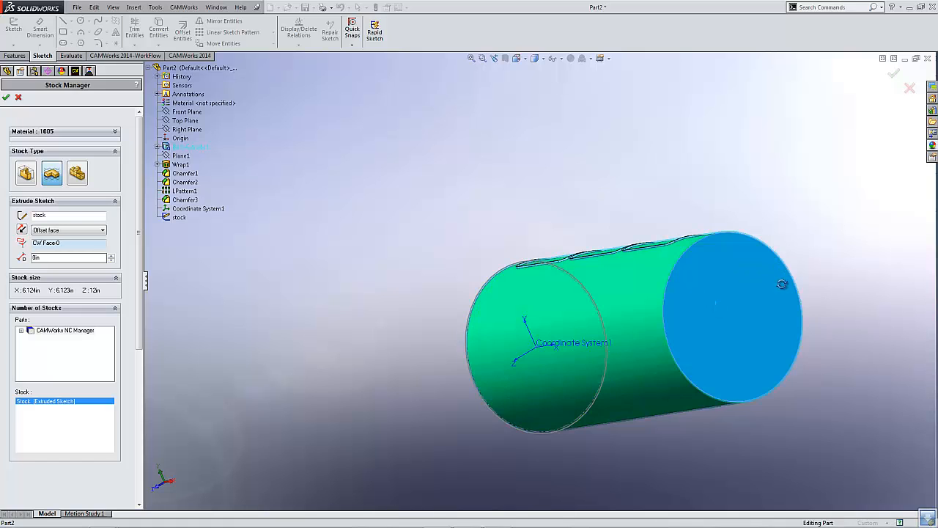
{"action": "middle_click_drag", "start_coordinate": [783, 285], "coordinate": [860, 334]}
{"action": "scroll", "coordinate": [860, 334], "scroll_direction": "up", "scroll_amount": 2}
{"action": "scroll", "coordinate": [792, 309], "scroll_direction": "down", "scroll_amount": 3}
{"action": "scroll", "coordinate": [337, 277], "scroll_direction": "down", "scroll_amount": 2}
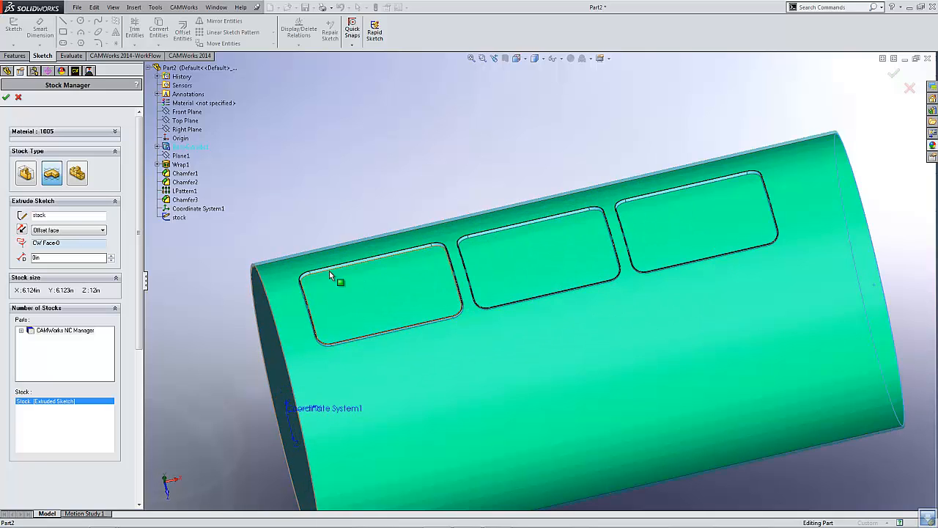
{"action": "left_click", "coordinate": [5, 97]}
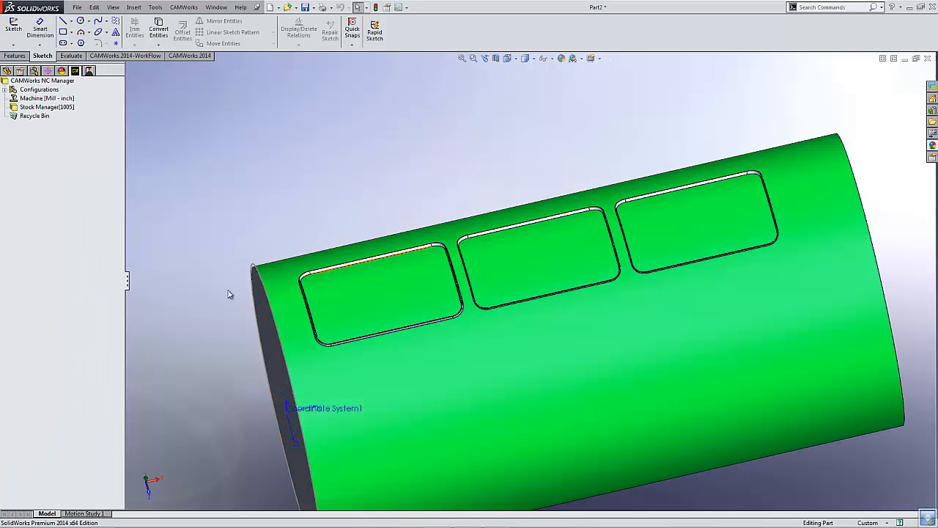
Create a new mill part setup based on the Front Plane
{"action": "middle_click_drag", "start_coordinate": [501, 248], "coordinate": [510, 222]}
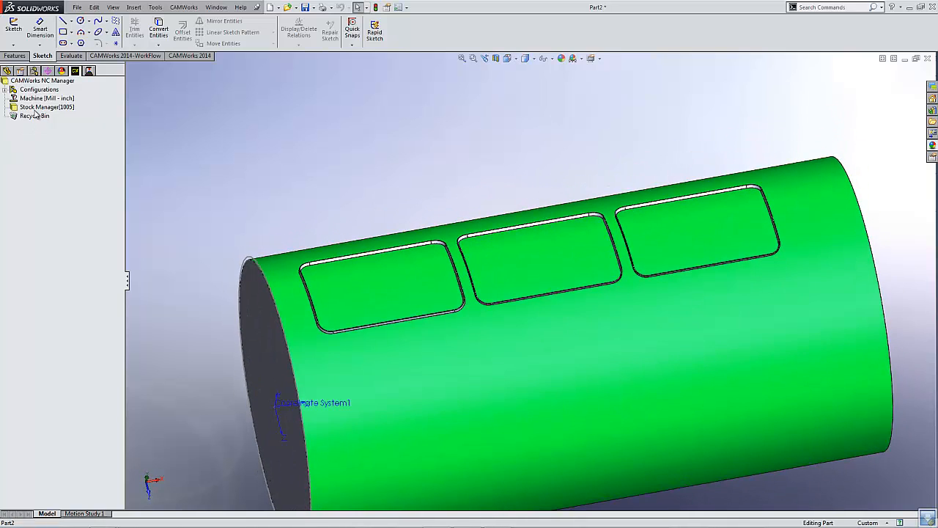
{"action": "right_click", "coordinate": [35, 110]}
{"action": "left_click", "coordinate": [172, 304]}
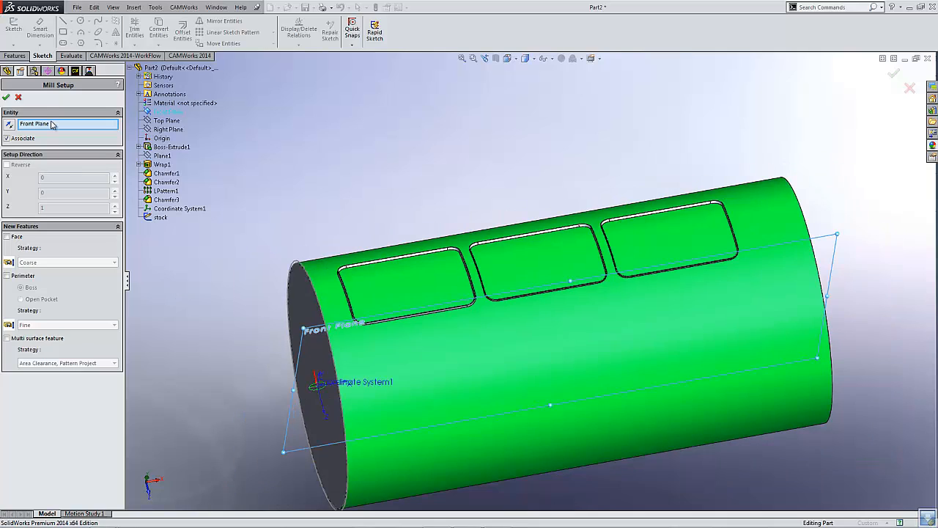
{"action": "left_click", "coordinate": [6, 99]}
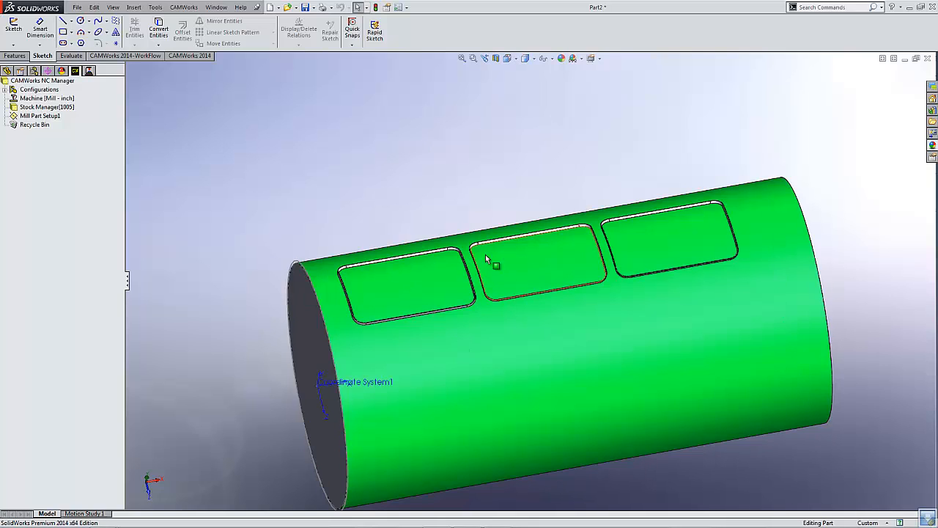
Start a new wrapped feature of type Wrapped Pocket with the Rough Finish strategy and select the faces inside all three frames
{"action": "right_click", "coordinate": [53, 116]}
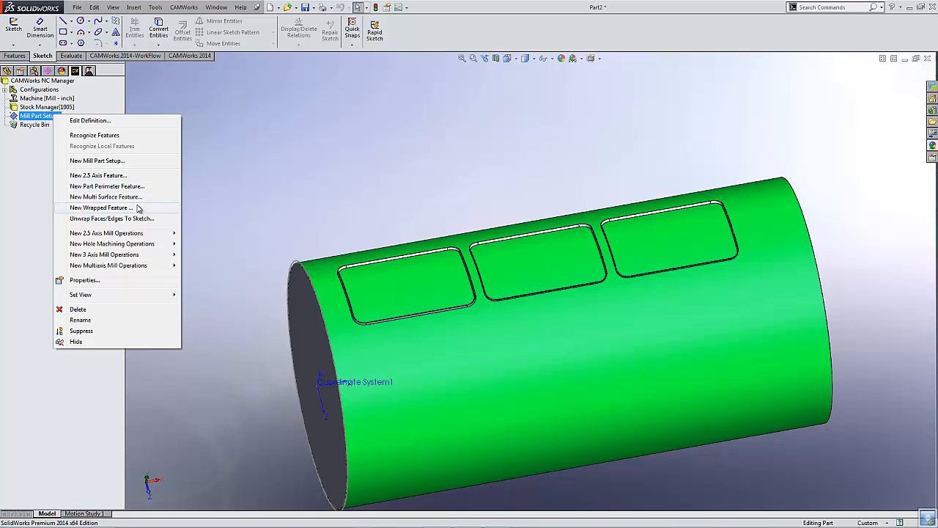
{"action": "left_click", "coordinate": [137, 208]}
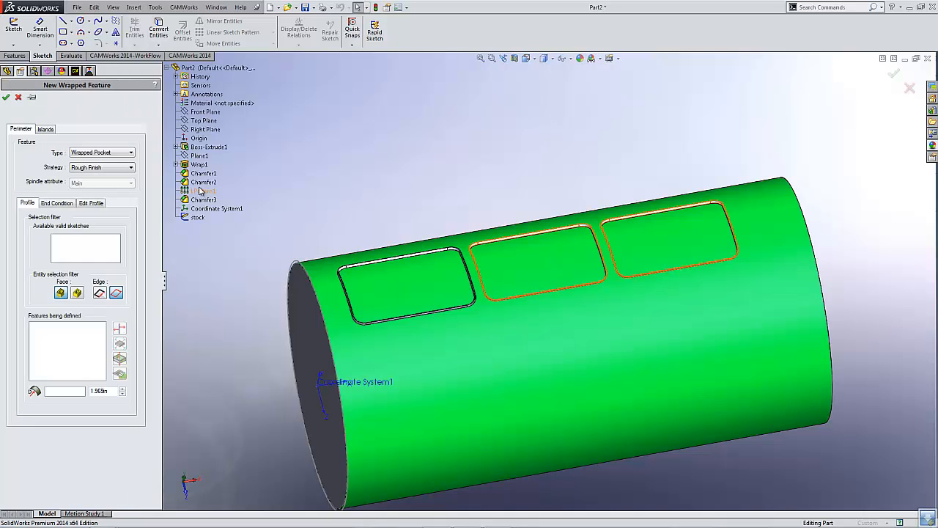
{"action": "middle_click_drag", "start_coordinate": [358, 167], "coordinate": [371, 195]}
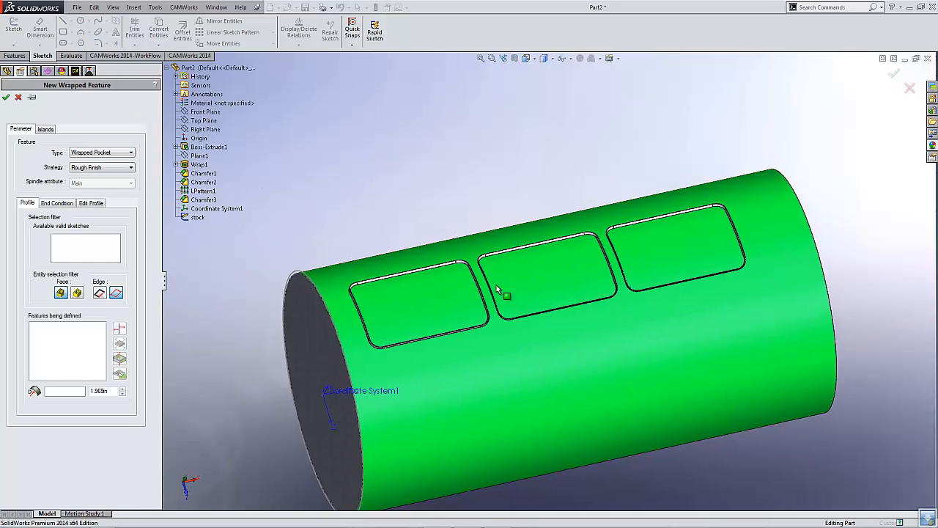
{"action": "scroll", "coordinate": [498, 289], "scroll_direction": "down", "scroll_amount": 4}
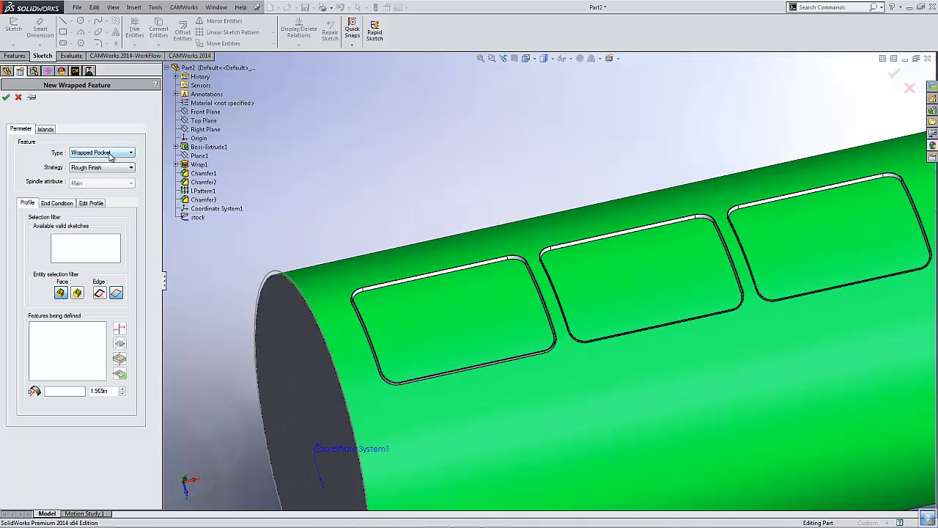
{"action": "left_click", "coordinate": [470, 320]}
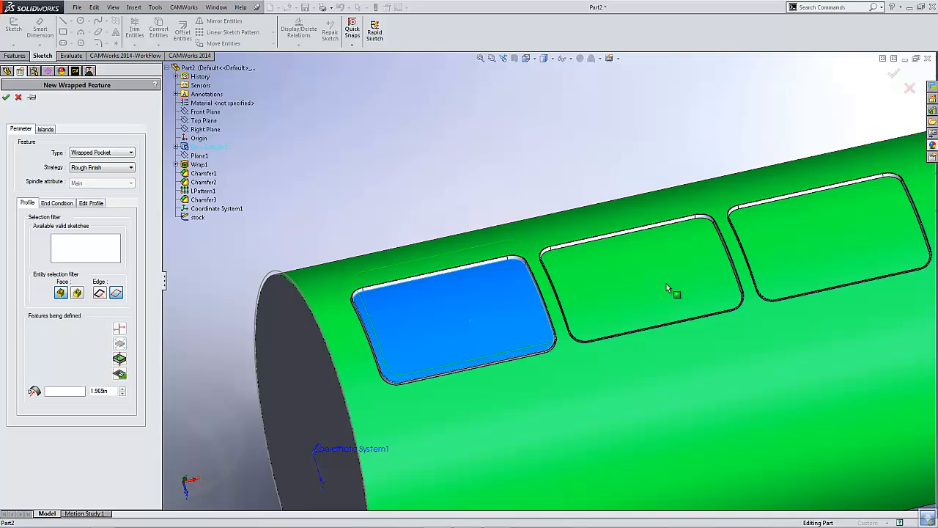
{"action": "left_click", "coordinate": [767, 249]}
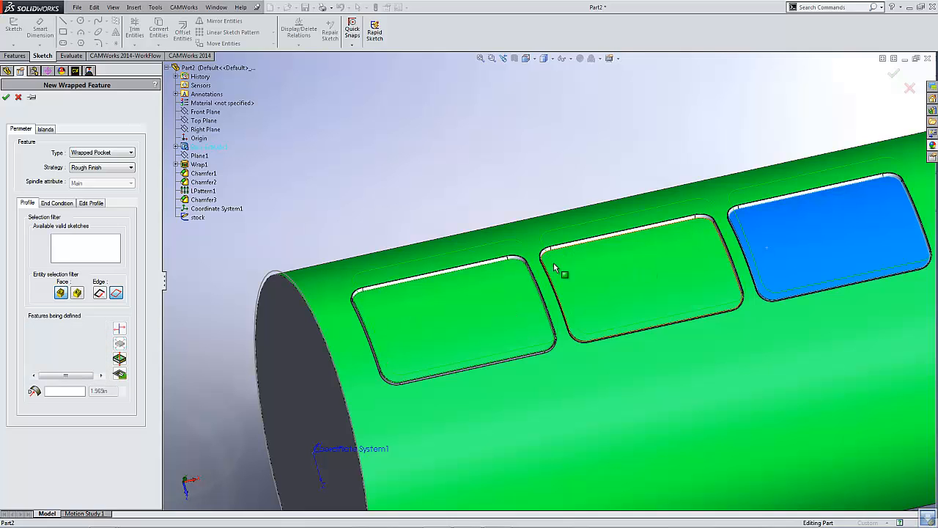
{"action": "middle_click_drag", "start_coordinate": [530, 323], "coordinate": [497, 414]}
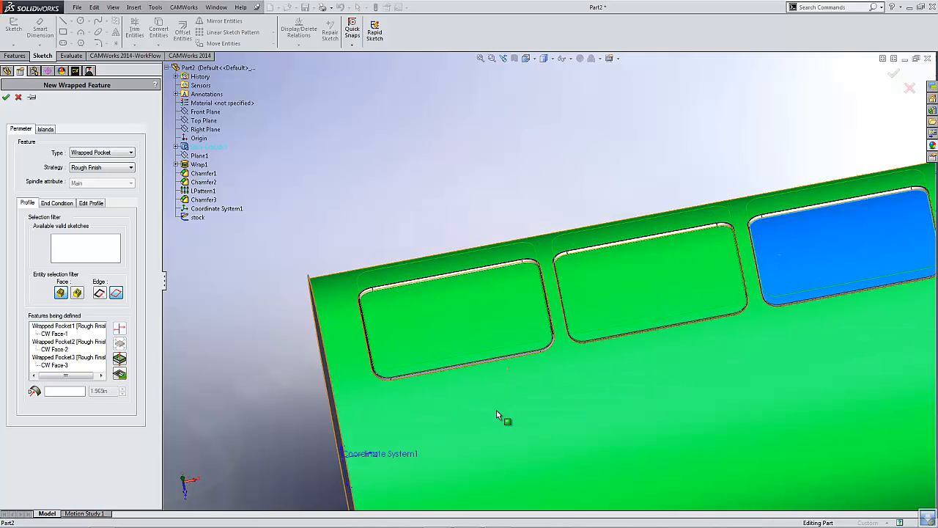
{"action": "left_click", "coordinate": [545, 344]}
{"action": "right_click", "coordinate": [501, 337]}
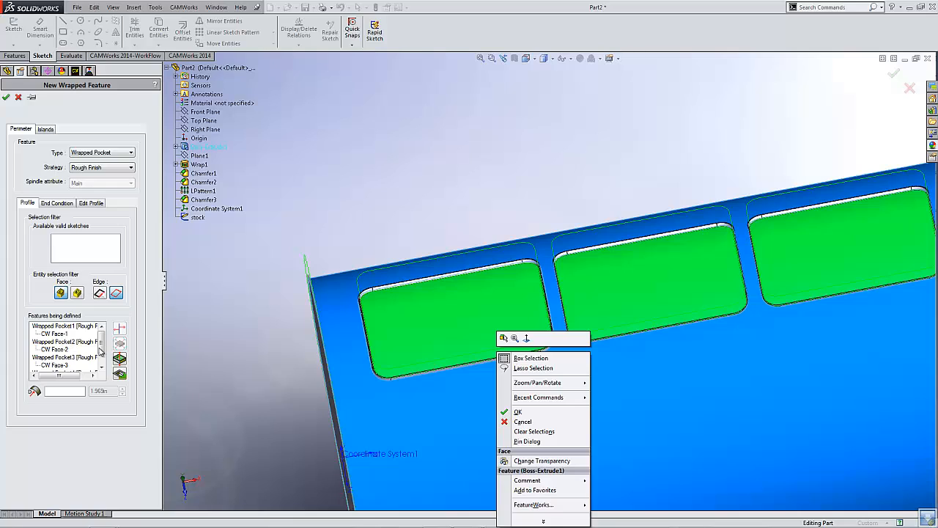
{"action": "left_click", "coordinate": [101, 354]}
{"action": "left_click", "coordinate": [101, 368]}
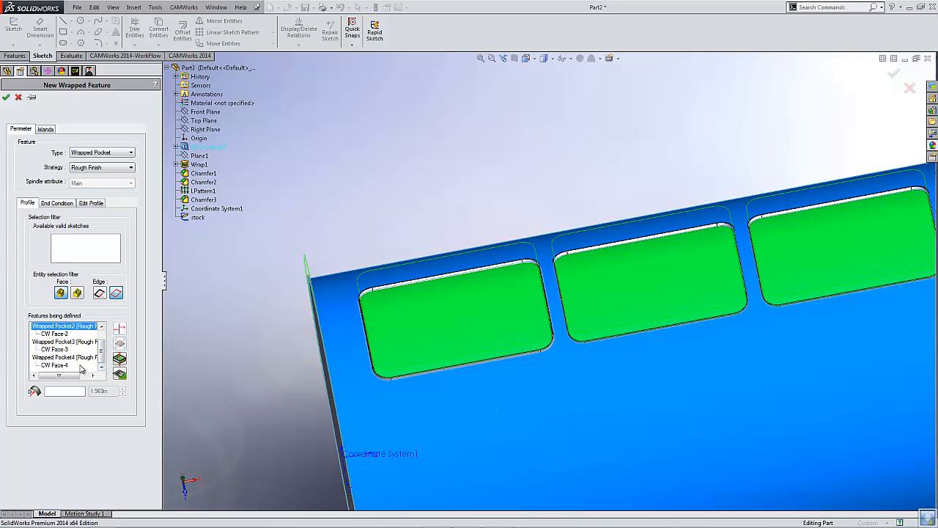
{"action": "left_click", "coordinate": [66, 366]}
{"action": "key", "text": "Delete"}
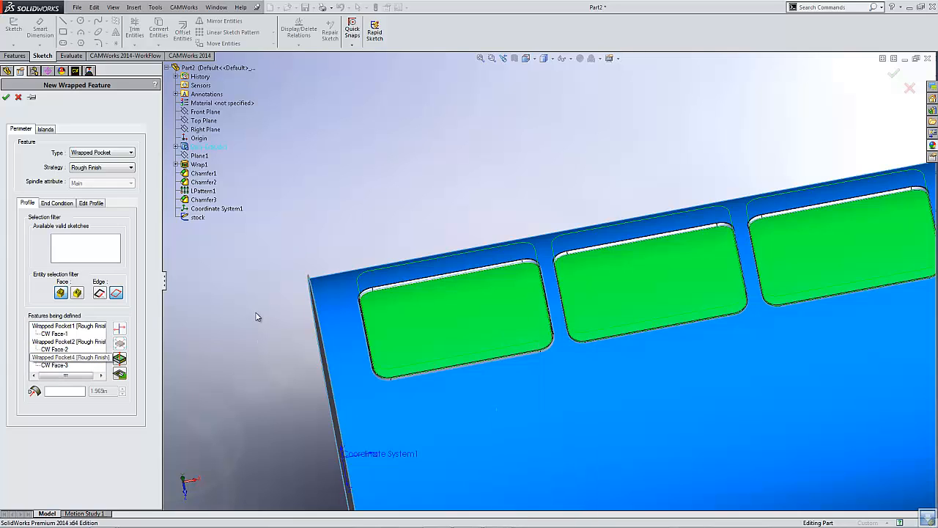
{"action": "middle_click_drag", "start_coordinate": [256, 316], "coordinate": [285, 275]}
{"action": "scroll", "coordinate": [436, 264], "scroll_direction": "down", "scroll_amount": 6}
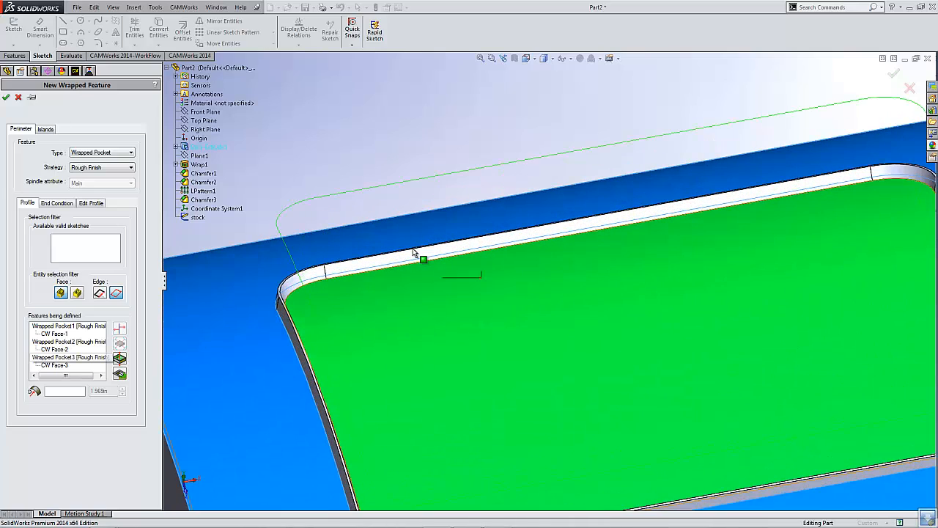
{"action": "scroll", "coordinate": [402, 266], "scroll_direction": "up", "scroll_amount": 6}
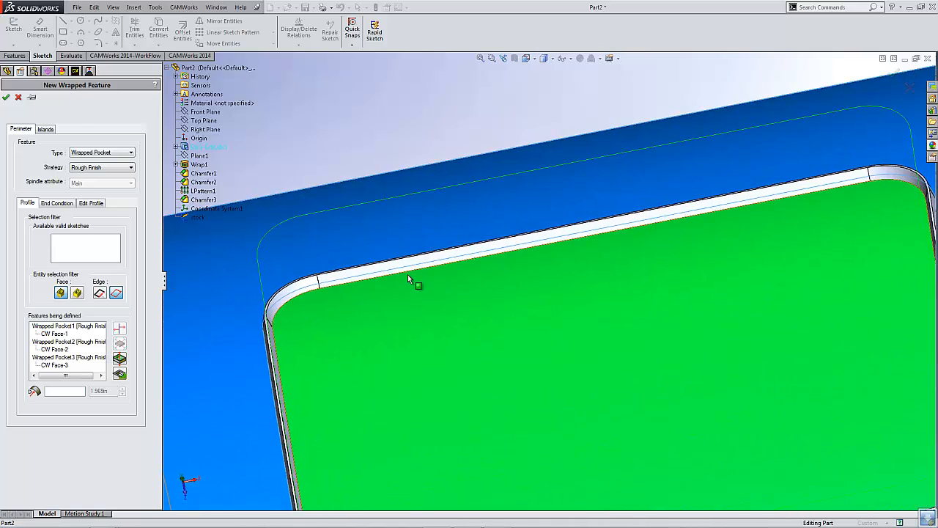
Set the first wrapped pocket's end condition to Upto Face, using the thin rim face of the first frame
{"action": "left_click", "coordinate": [59, 204]}
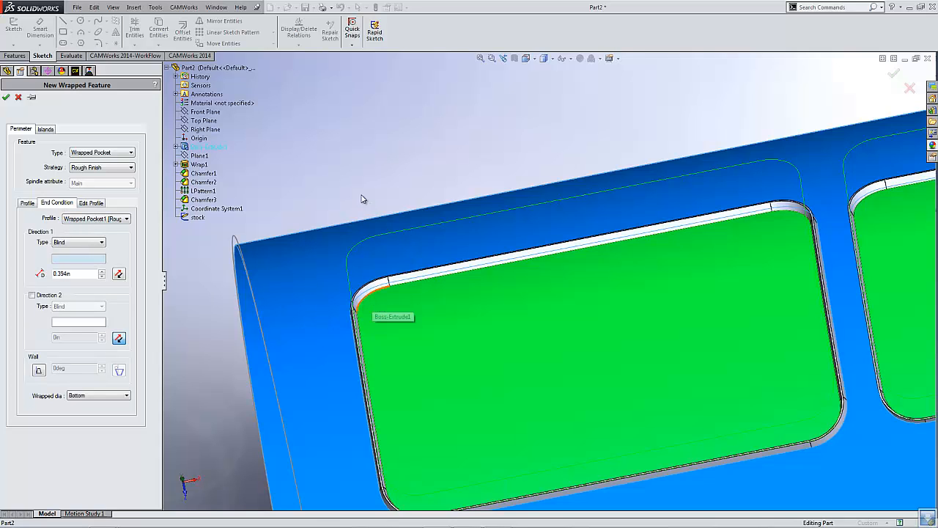
{"action": "scroll", "coordinate": [359, 313], "scroll_direction": "down", "scroll_amount": 4}
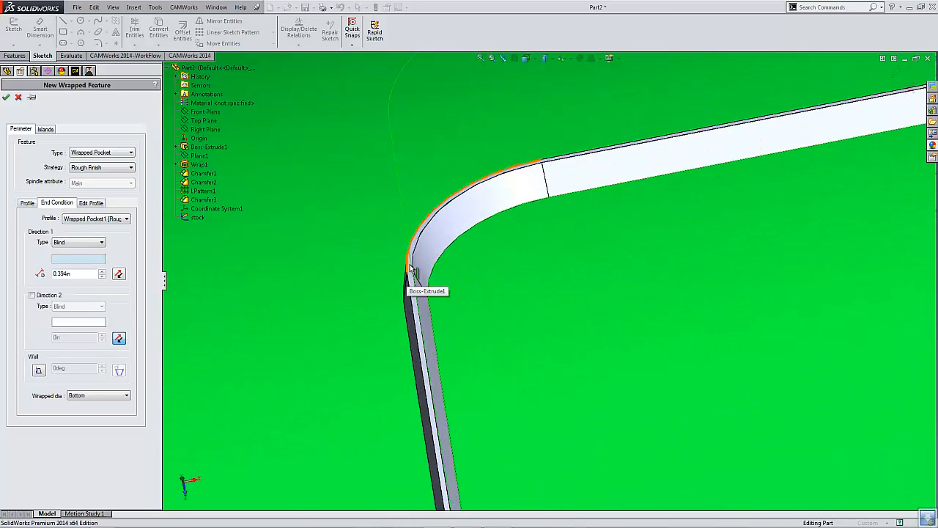
{"action": "left_click", "coordinate": [412, 273]}
{"action": "middle_click_drag", "start_coordinate": [548, 309], "coordinate": [561, 279]}
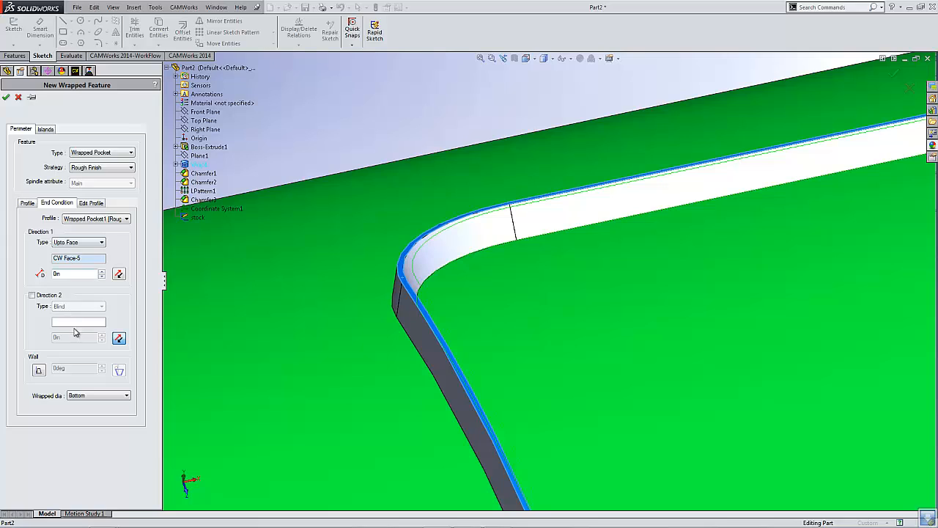
Give the wrapped pocket a 15-degree wall taper and reverse the taper direction
{"action": "left_click", "coordinate": [38, 371]}
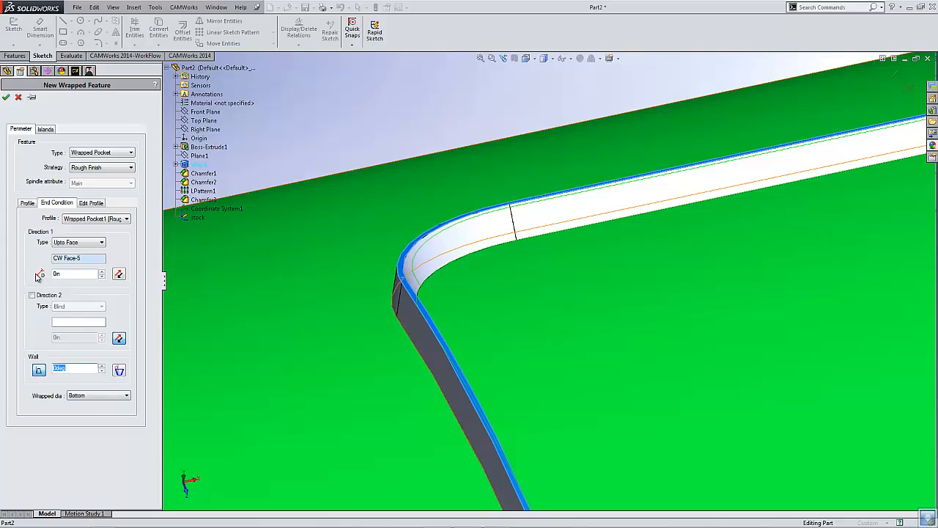
{"action": "key", "text": "Return"}
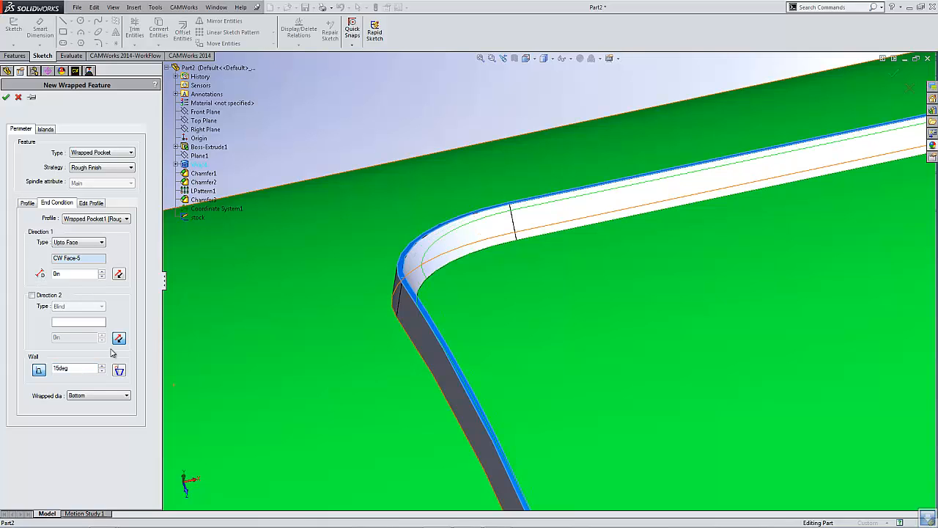
{"action": "left_click", "coordinate": [119, 371]}
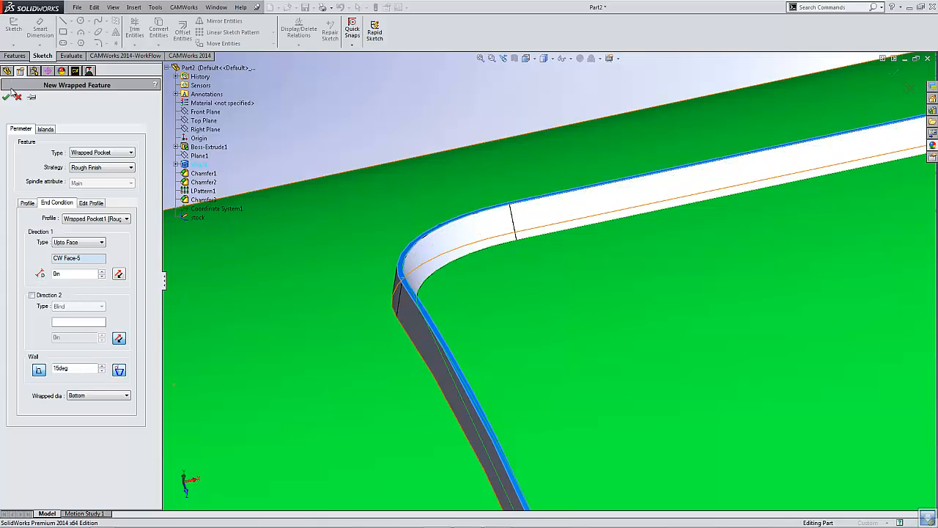
Switch the end condition's profile to All so that it covers all three wrapped pockets
{"action": "scroll", "coordinate": [567, 195], "scroll_direction": "up", "scroll_amount": 9}
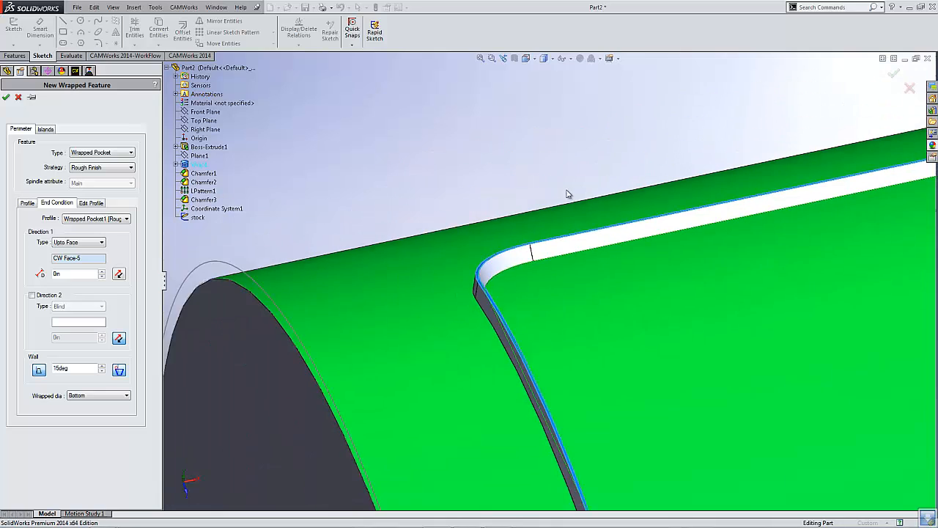
{"action": "scroll", "coordinate": [861, 209], "scroll_direction": "down", "scroll_amount": 3}
{"action": "scroll", "coordinate": [861, 205], "scroll_direction": "up", "scroll_amount": 6}
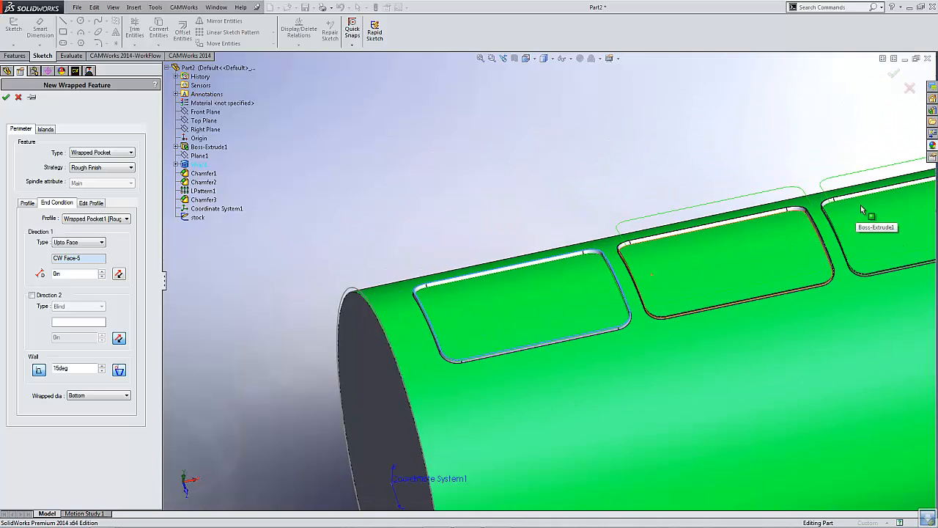
{"action": "scroll", "coordinate": [884, 220], "scroll_direction": "down", "scroll_amount": 3}
{"action": "scroll", "coordinate": [395, 267], "scroll_direction": "up", "scroll_amount": 5}
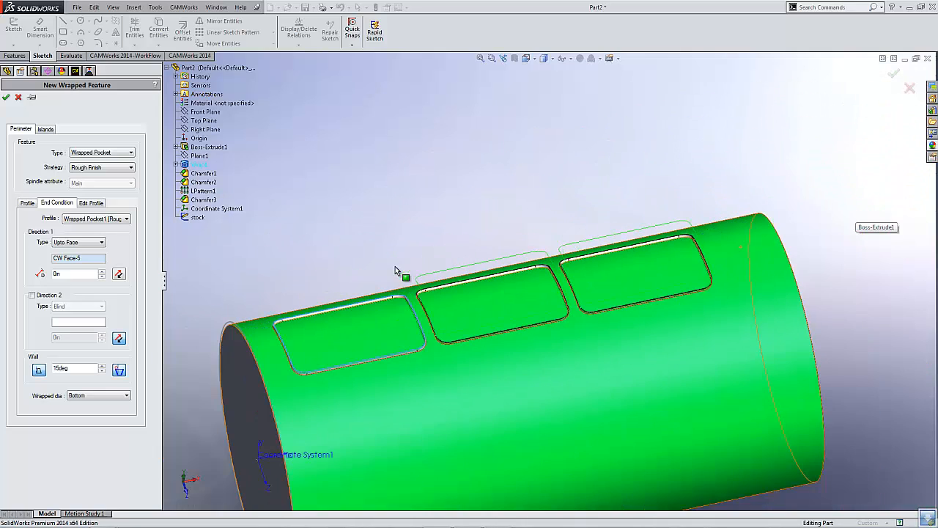
{"action": "left_click", "coordinate": [82, 218]}
{"action": "left_click", "coordinate": [80, 229]}
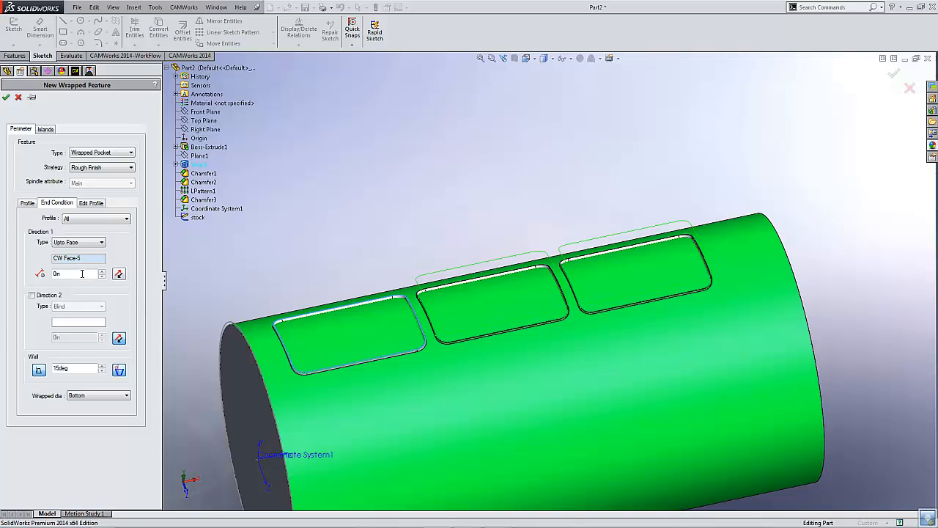
Check the pocket outlines around the first and second frames, then reapply the 15-degree wall taper to all pockets
{"action": "scroll", "coordinate": [271, 333], "scroll_direction": "down", "scroll_amount": 10}
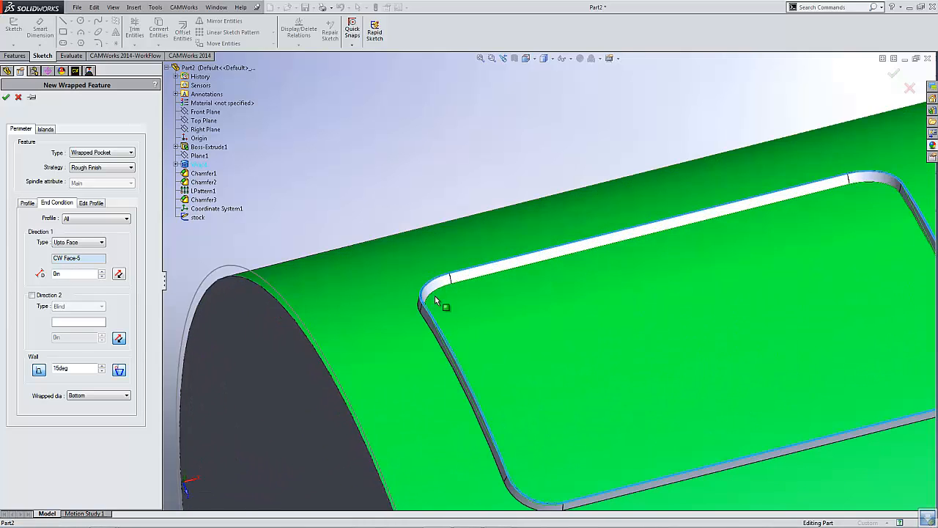
{"action": "scroll", "coordinate": [399, 270], "scroll_direction": "down", "scroll_amount": 3}
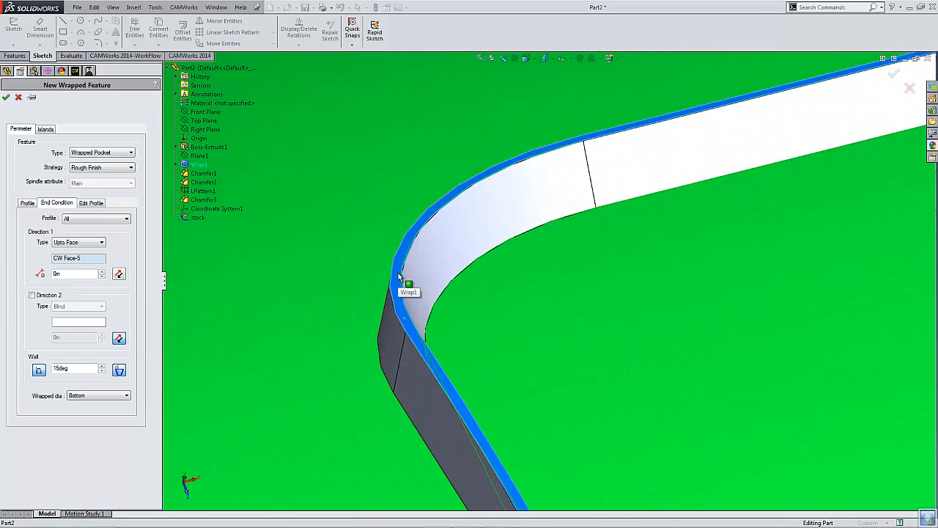
{"action": "scroll", "coordinate": [901, 178], "scroll_direction": "up", "scroll_amount": 5}
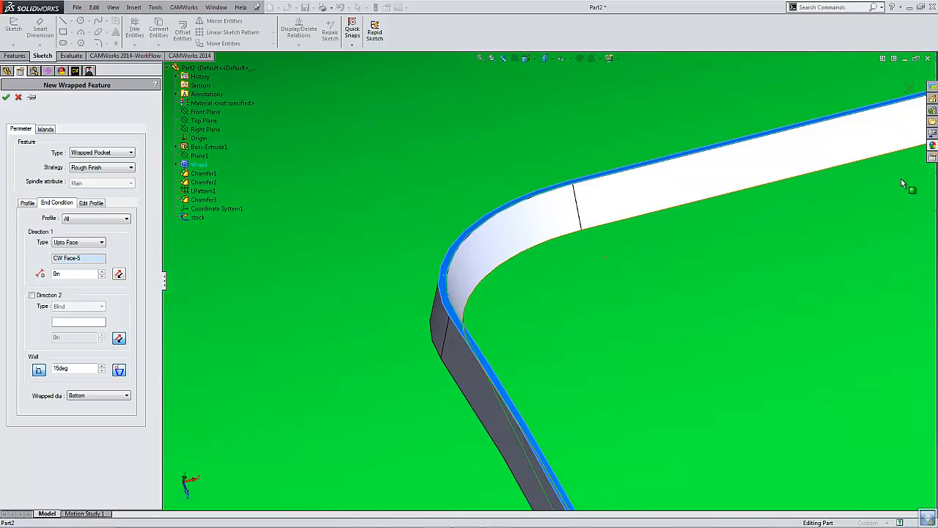
{"action": "scroll", "coordinate": [896, 197], "scroll_direction": "up", "scroll_amount": 7}
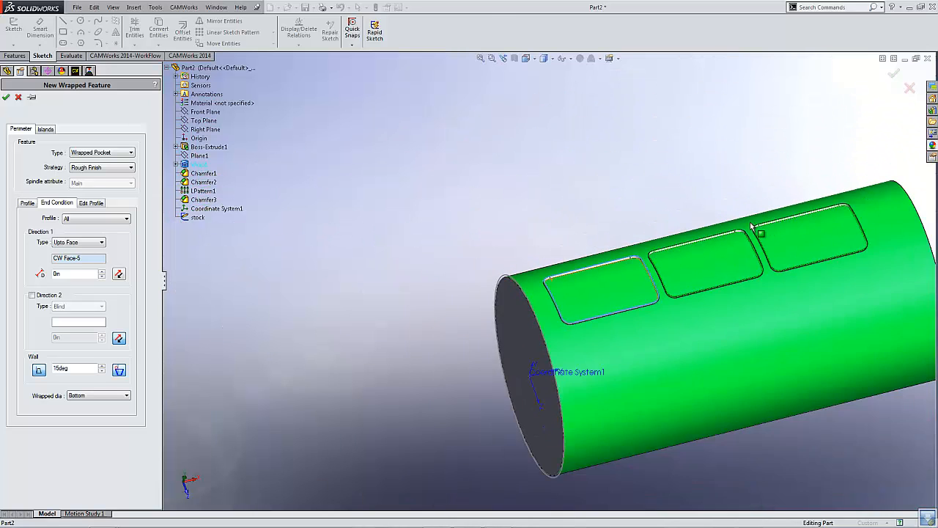
{"action": "scroll", "coordinate": [759, 229], "scroll_direction": "down", "scroll_amount": 2}
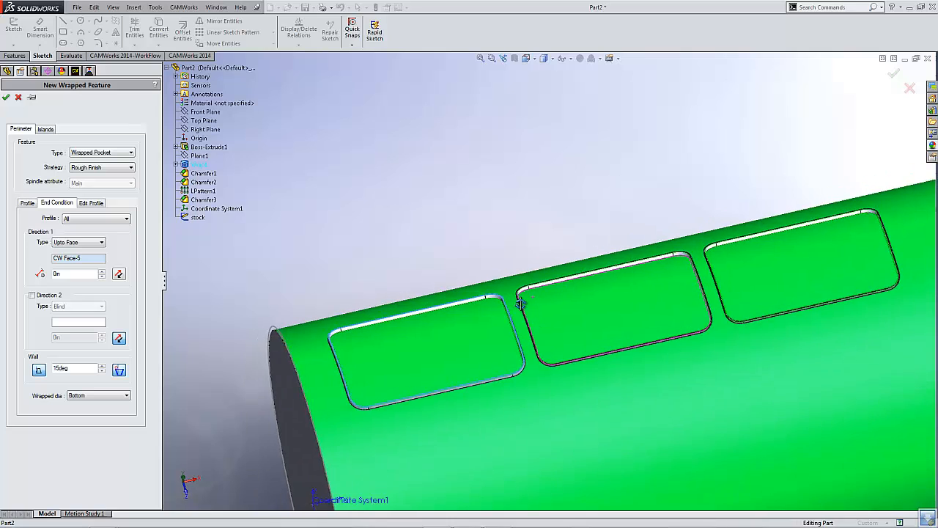
{"action": "scroll", "coordinate": [532, 286], "scroll_direction": "down", "scroll_amount": 5}
{"action": "scroll", "coordinate": [522, 285], "scroll_direction": "down", "scroll_amount": 3}
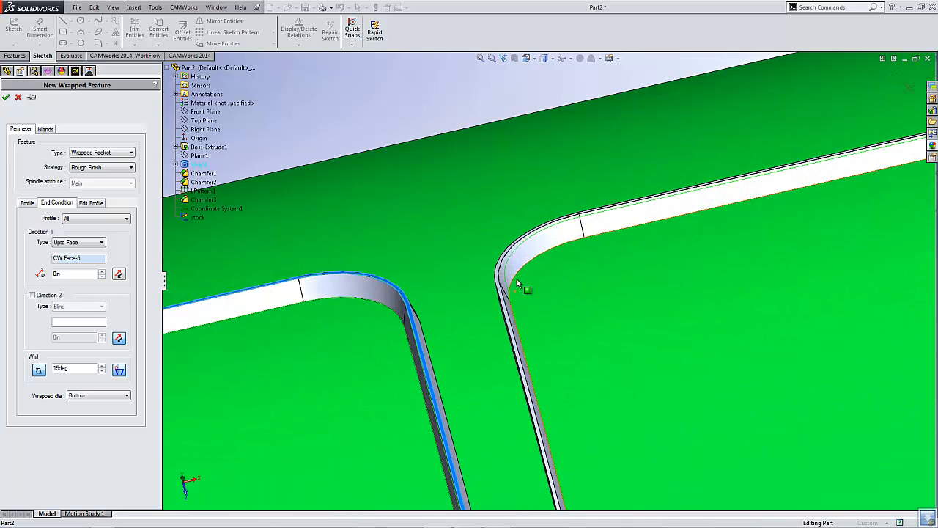
{"action": "left_click", "coordinate": [40, 371]}
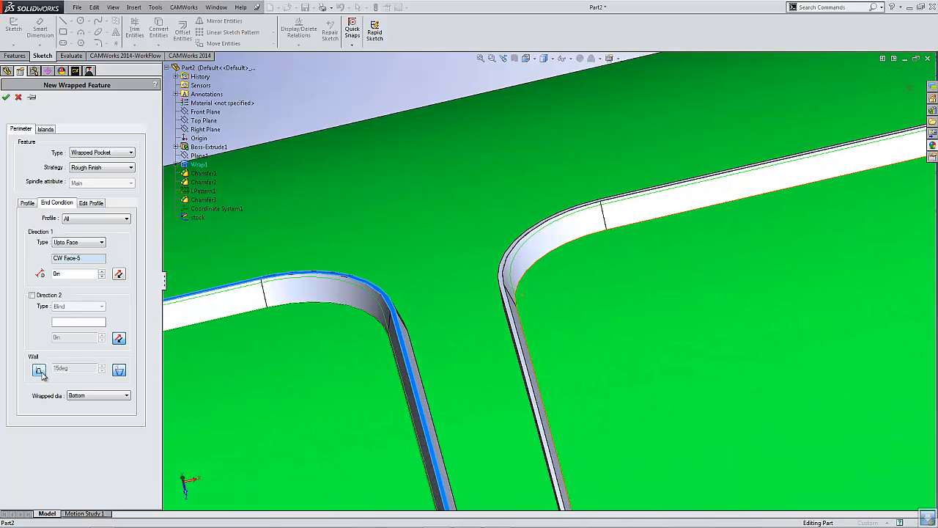
{"action": "left_click", "coordinate": [39, 372]}
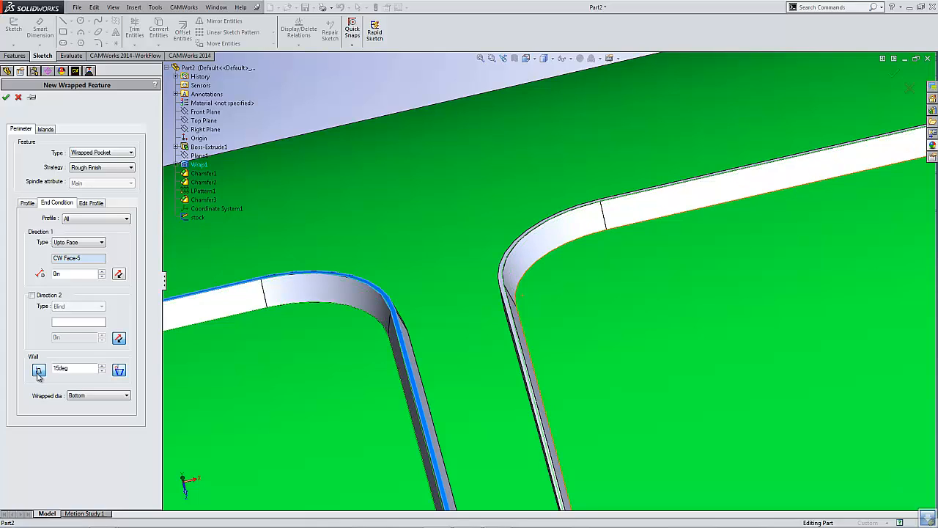
{"action": "left_click", "coordinate": [39, 372]}
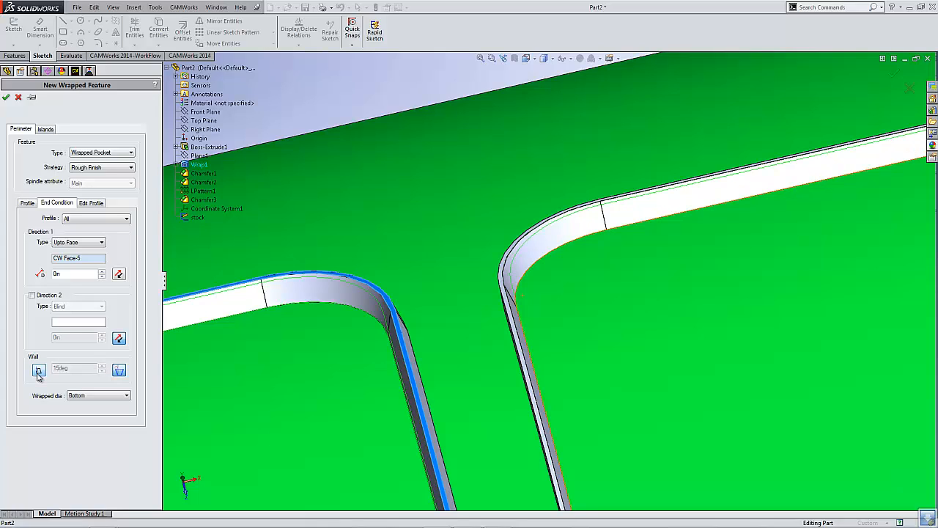
{"action": "left_click", "coordinate": [38, 372]}
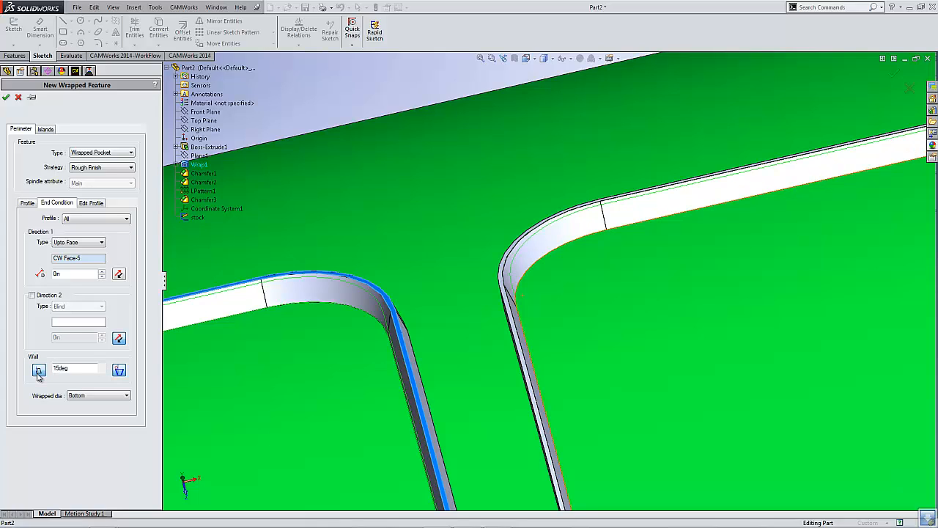
Set the machining strategy to avispocket and create the wrapped pocket features
{"action": "left_click", "coordinate": [126, 168]}
{"action": "left_click", "coordinate": [108, 225]}
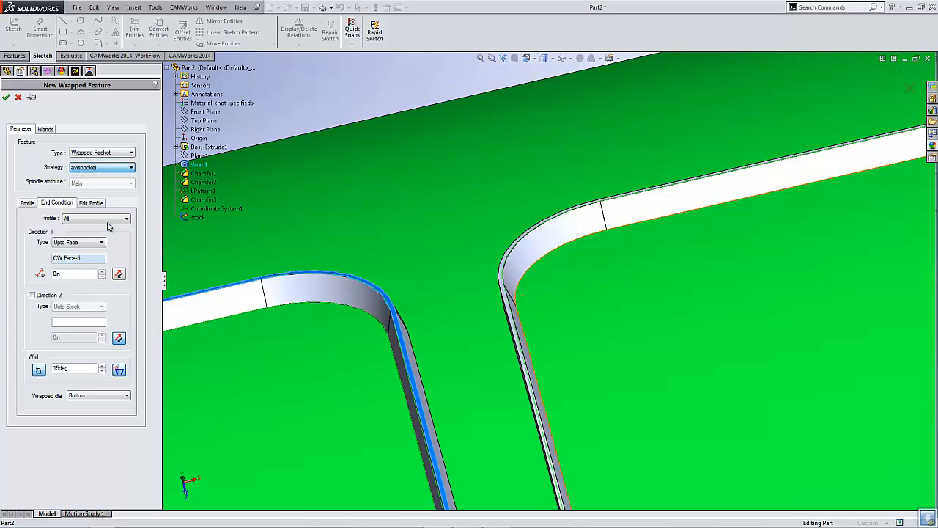
{"action": "left_click", "coordinate": [7, 99]}
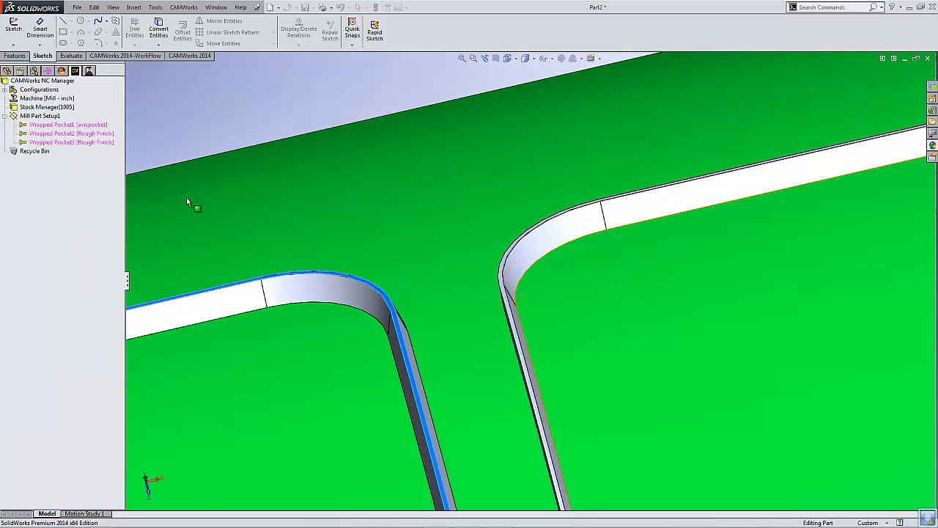
Edit the definition of Wrapped Pocket2 and change its strategy to avispocket
{"action": "scroll", "coordinate": [311, 233], "scroll_direction": "up", "scroll_amount": 5}
{"action": "scroll", "coordinate": [392, 234], "scroll_direction": "up", "scroll_amount": 3}
{"action": "middle_click_drag", "start_coordinate": [368, 210], "coordinate": [407, 264]}
{"action": "scroll", "coordinate": [601, 301], "scroll_direction": "down", "scroll_amount": 5}
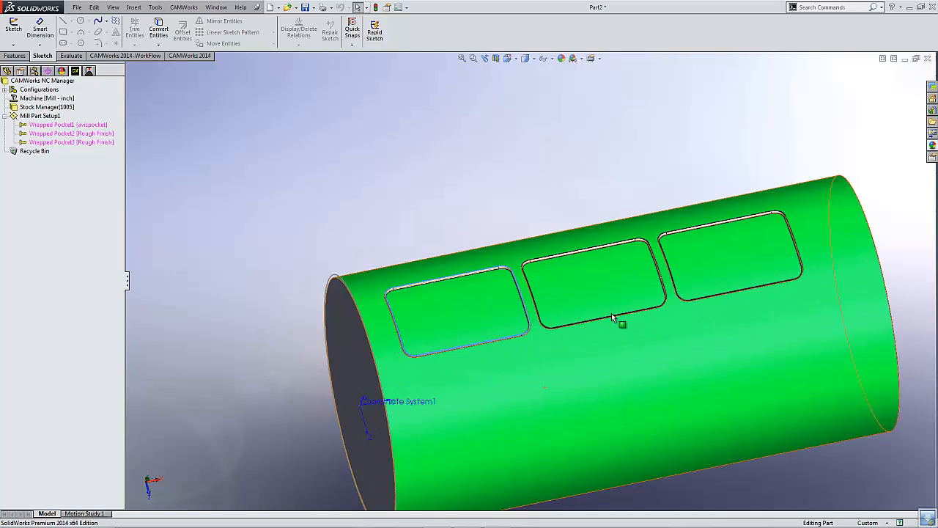
{"action": "right_click", "coordinate": [48, 133]}
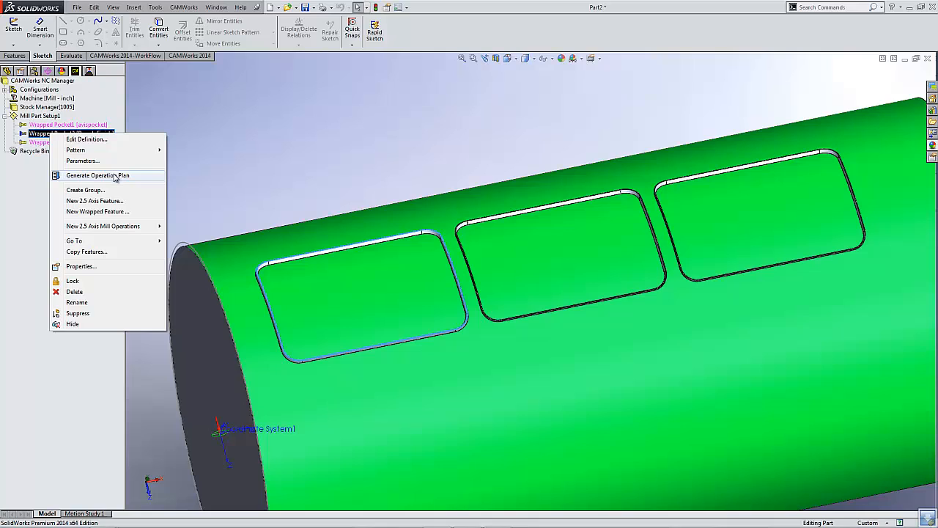
{"action": "left_click", "coordinate": [92, 140]}
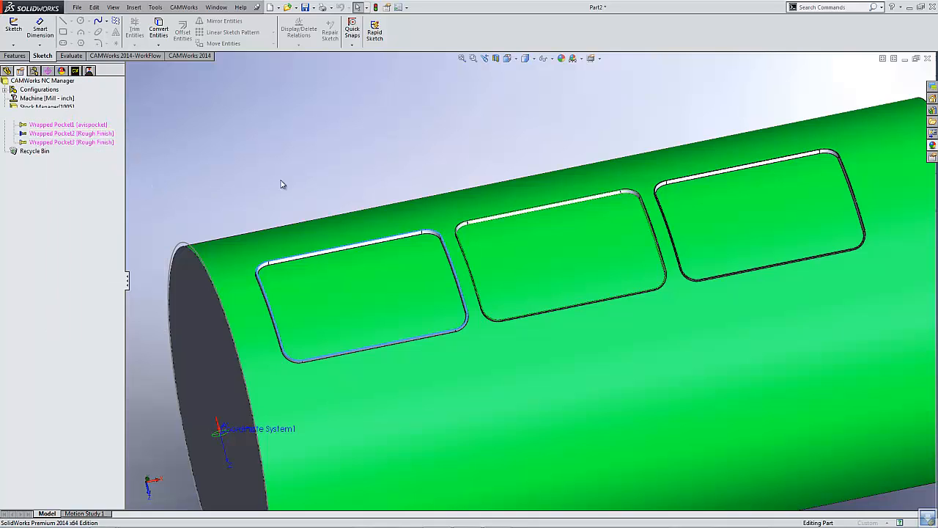
{"action": "left_click", "coordinate": [102, 168]}
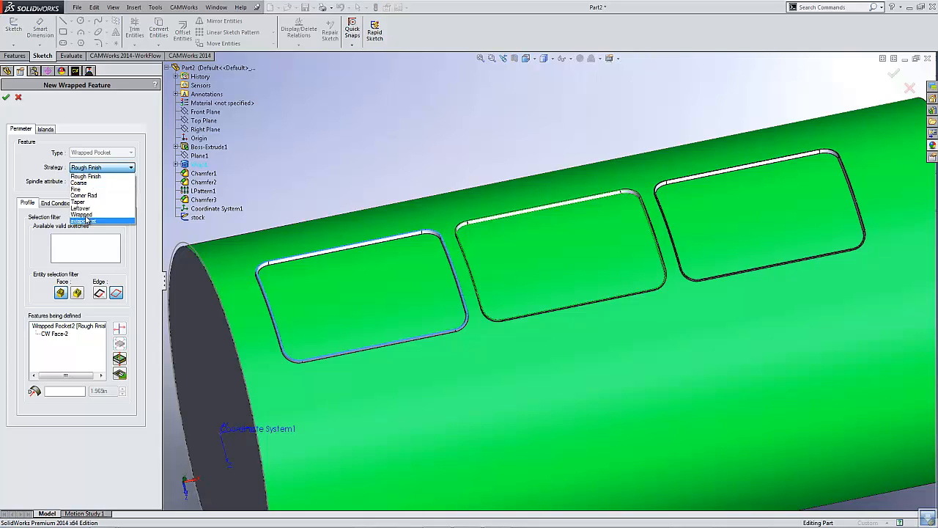
{"action": "left_click", "coordinate": [84, 222]}
{"action": "left_click", "coordinate": [6, 97]}
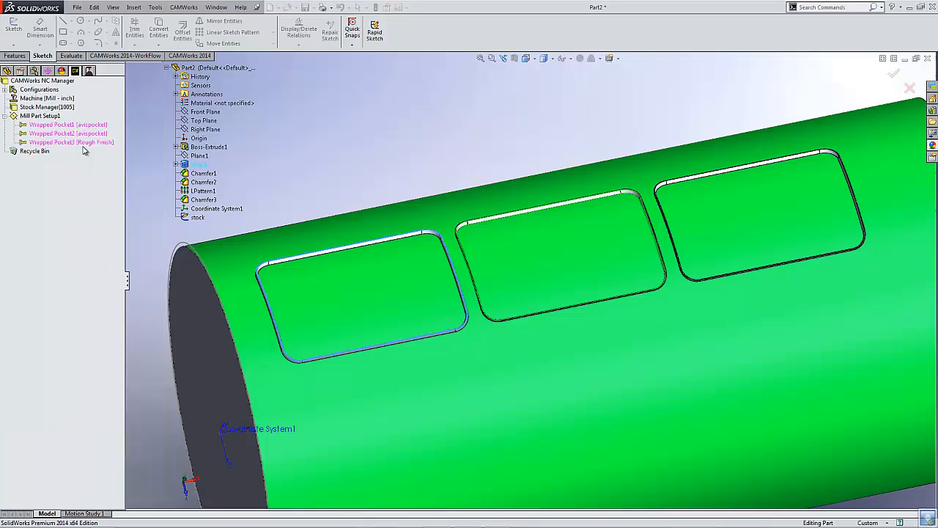
Edit the definition of Wrapped Pocket3 and change its strategy to avispocket
{"action": "right_click", "coordinate": [83, 144]}
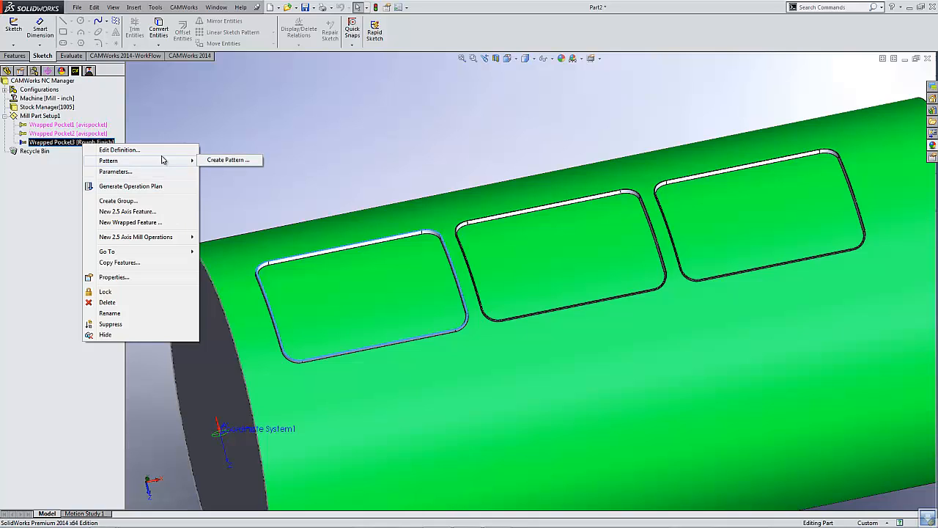
{"action": "left_click", "coordinate": [162, 150]}
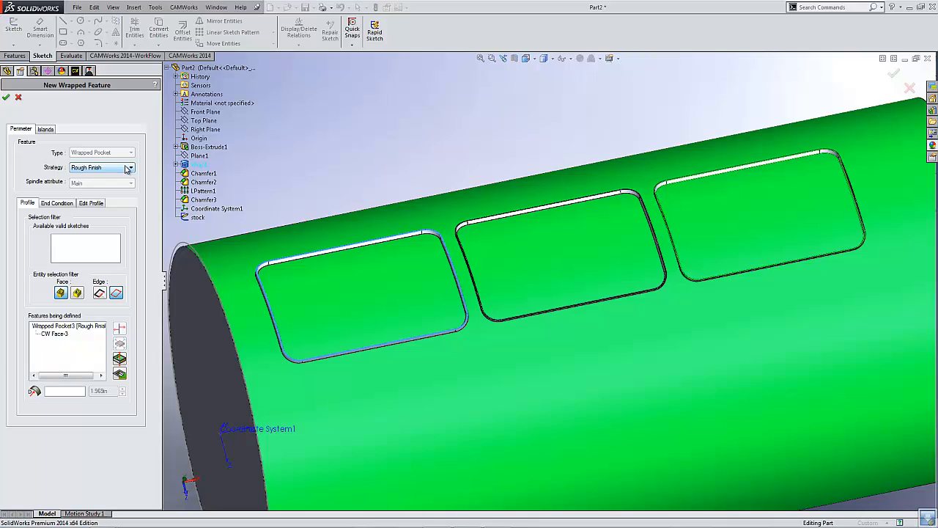
{"action": "left_click", "coordinate": [128, 168]}
{"action": "left_click", "coordinate": [107, 222]}
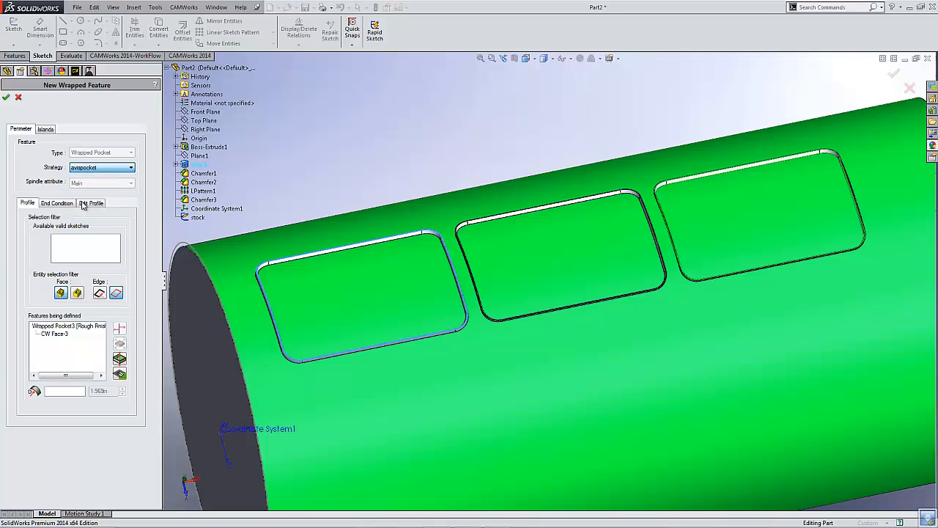
{"action": "left_click", "coordinate": [6, 99]}
Generate the operation plan for Mill Part Setup1 and compute the toolpaths for its operations
{"action": "left_click", "coordinate": [42, 125]}
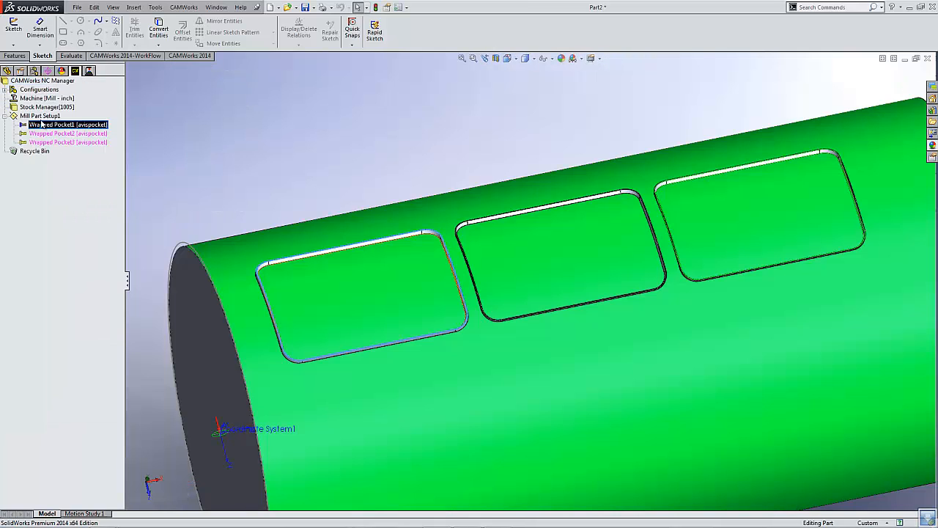
{"action": "right_click", "coordinate": [42, 125]}
{"action": "right_click", "coordinate": [40, 116]}
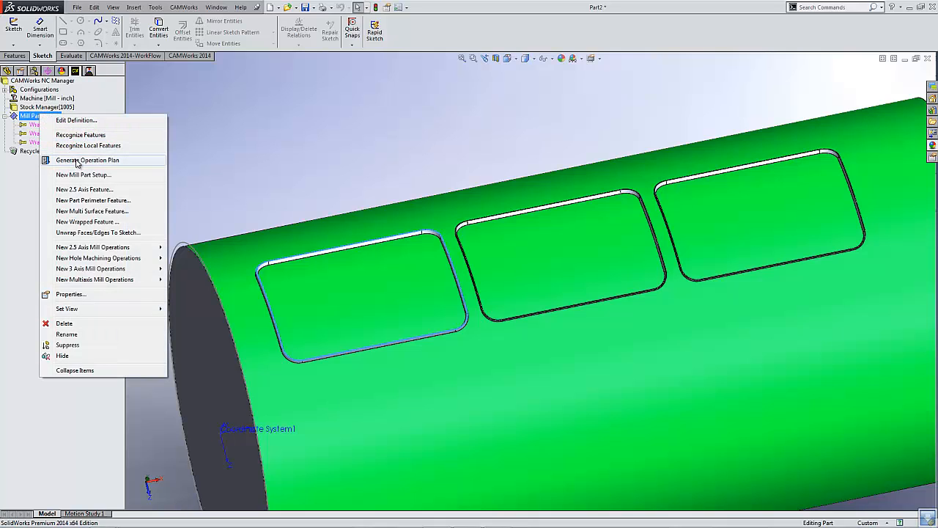
{"action": "left_click", "coordinate": [77, 160]}
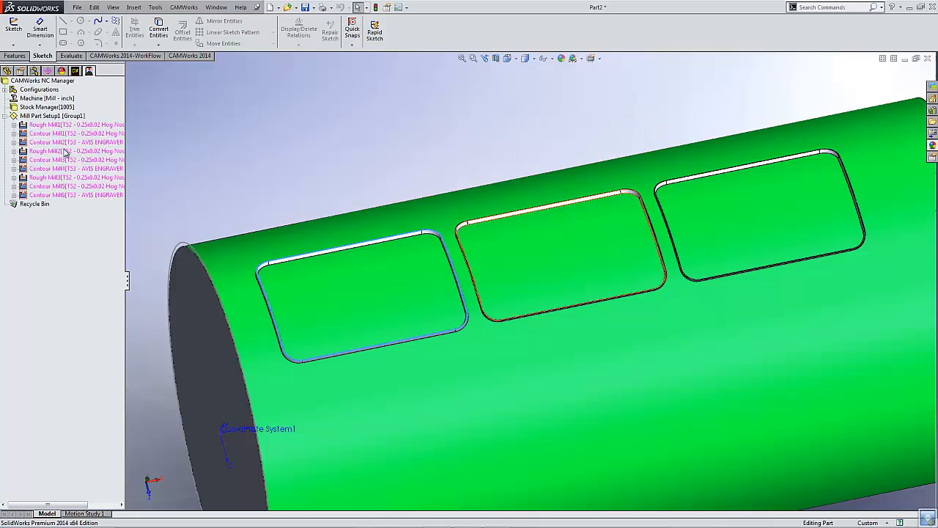
{"action": "right_click", "coordinate": [60, 116]}
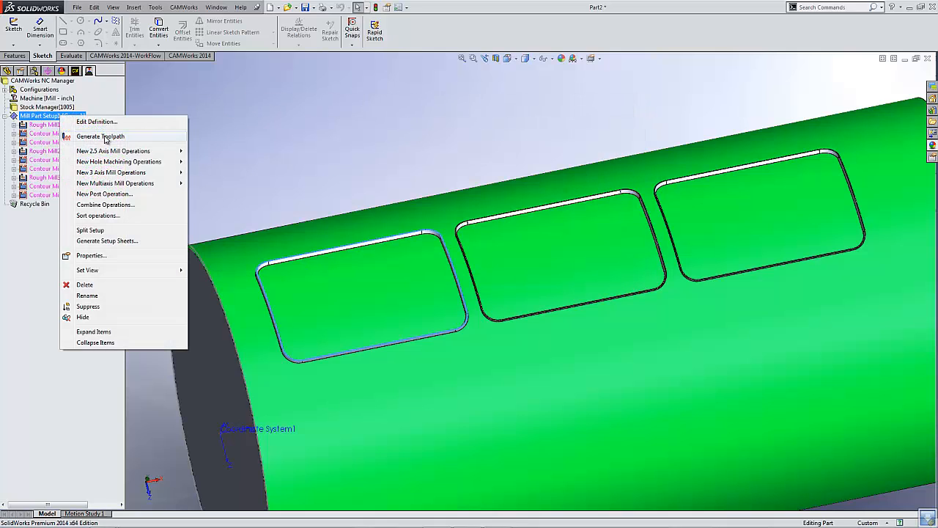
{"action": "left_click", "coordinate": [106, 137]}
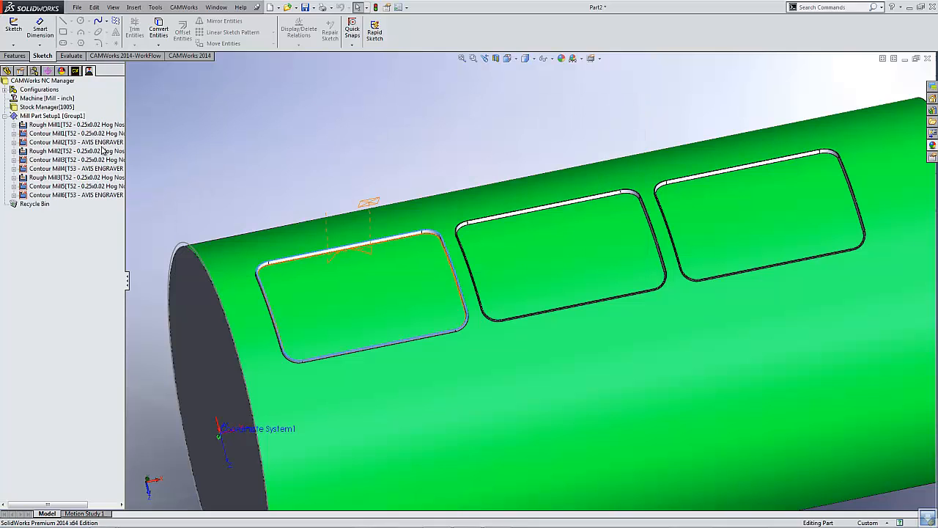
Examine the roughing toolpaths of Rough Mill1, Rough Mill2 and Rough Mill3 on the wrapped pockets
{"action": "left_click", "coordinate": [71, 127]}
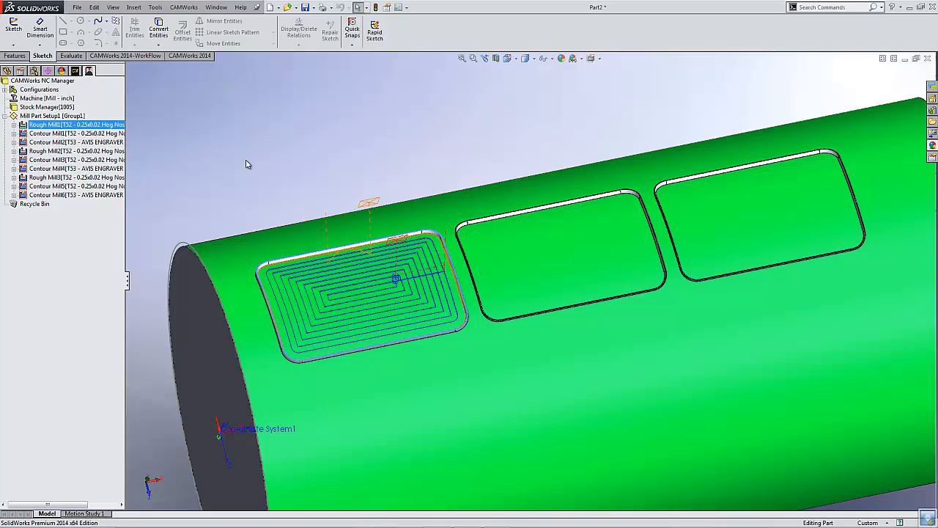
{"action": "left_click", "coordinate": [87, 151]}
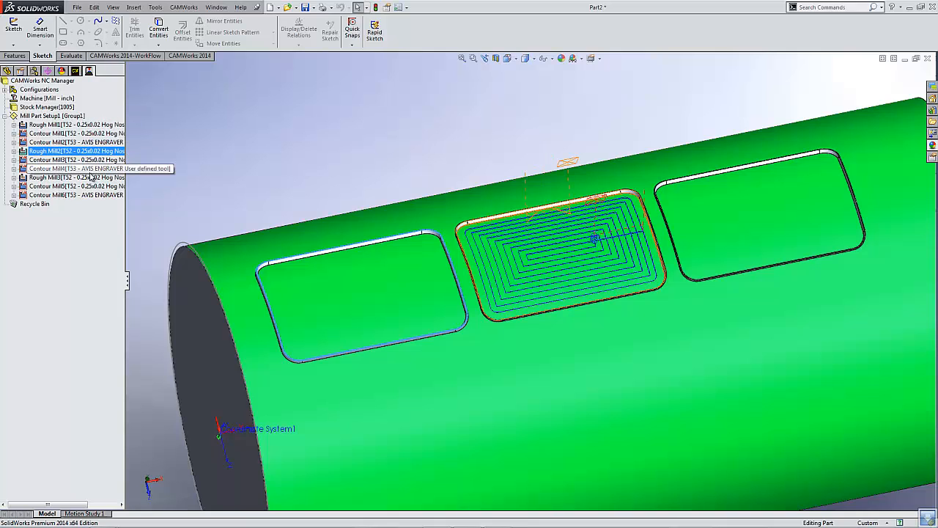
{"action": "left_click", "coordinate": [91, 177]}
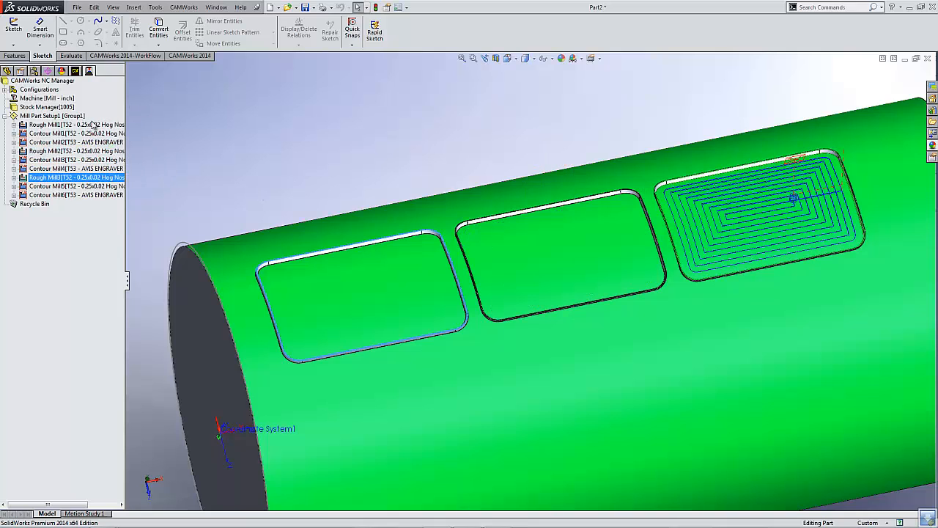
Open the operation parameters of Rough Mill1 and check its feature options and roughing settings
{"action": "left_click", "coordinate": [94, 126]}
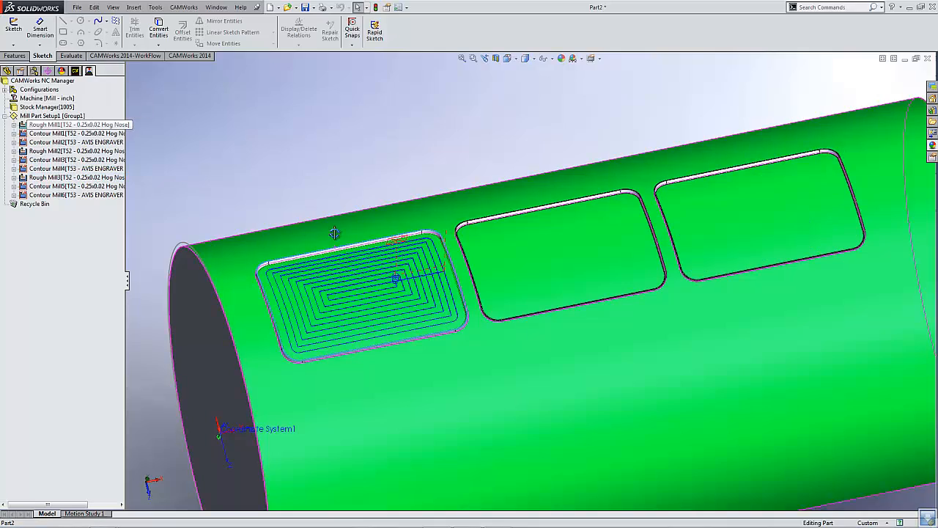
{"action": "middle_click_drag", "start_coordinate": [336, 232], "coordinate": [352, 241]}
{"action": "scroll", "coordinate": [392, 262], "scroll_direction": "down", "scroll_amount": 1}
{"action": "scroll", "coordinate": [411, 271], "scroll_direction": "down", "scroll_amount": 3}
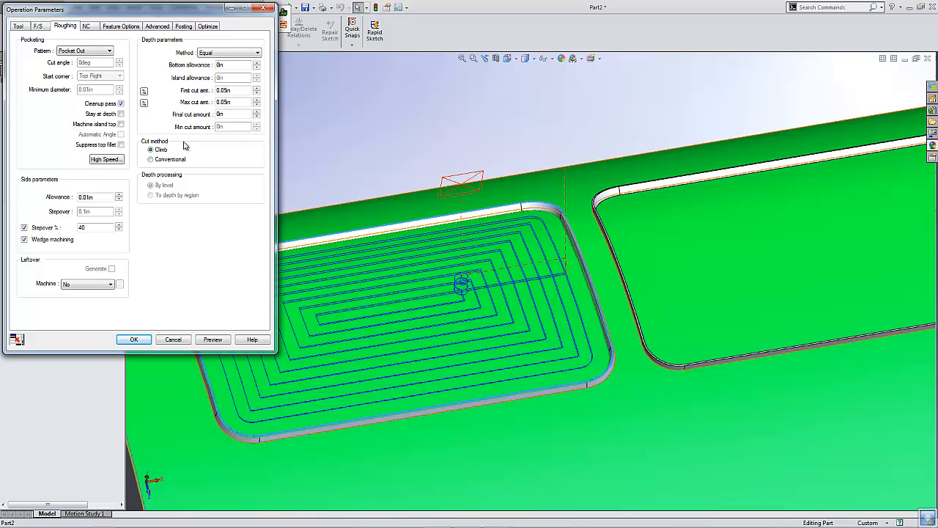
{"action": "left_click", "coordinate": [122, 26]}
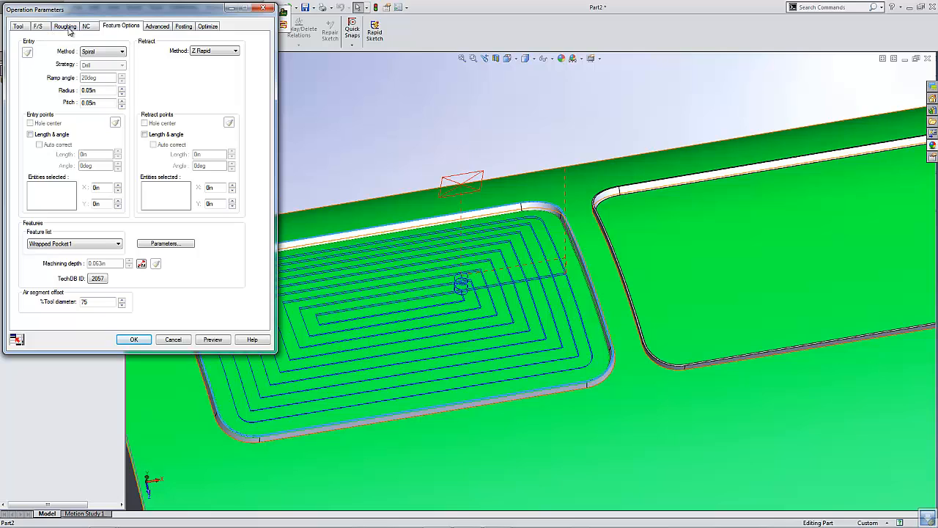
{"action": "left_click", "coordinate": [57, 26]}
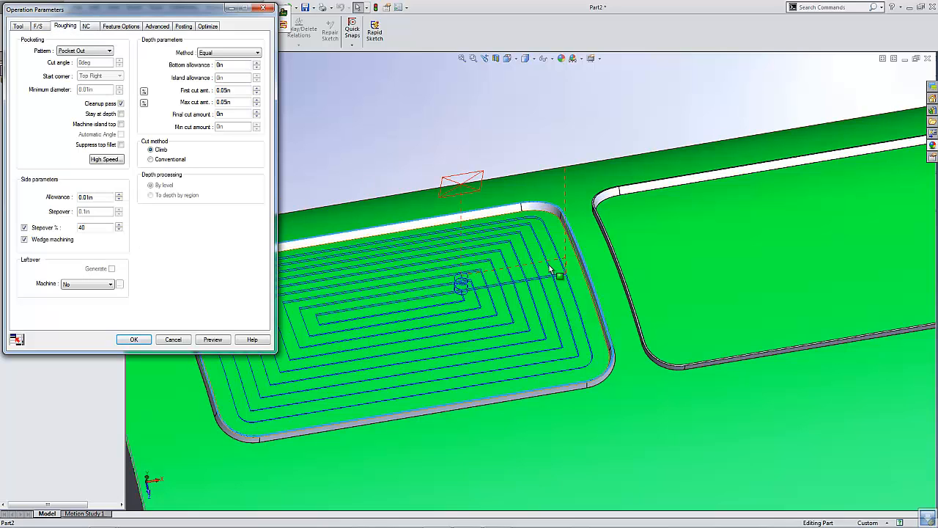
Set Rough Mill1's high-speed corners to Round and links to S Curve, each with a maximum radius of 0.05 in
{"action": "left_click", "coordinate": [106, 159]}
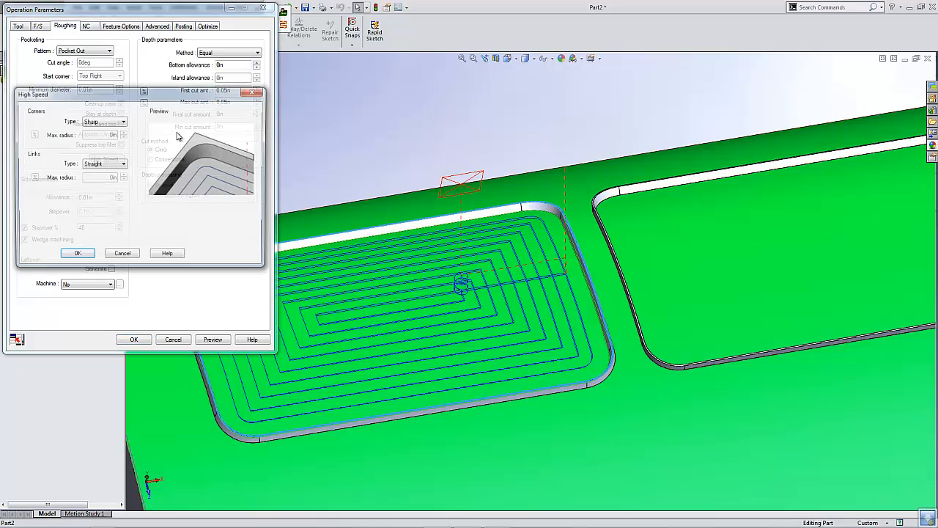
{"action": "left_click", "coordinate": [99, 123]}
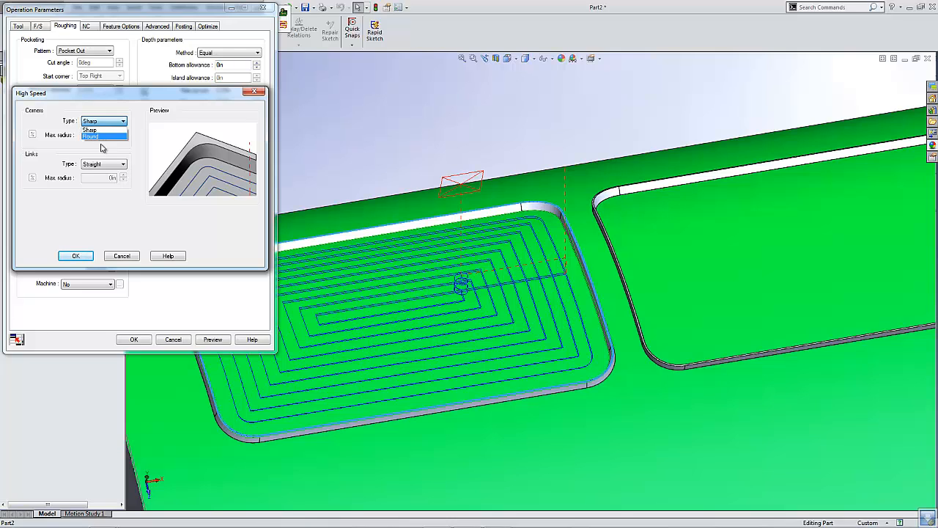
{"action": "left_click", "coordinate": [102, 137]}
{"action": "left_click", "coordinate": [103, 164]}
{"action": "left_click", "coordinate": [95, 181]}
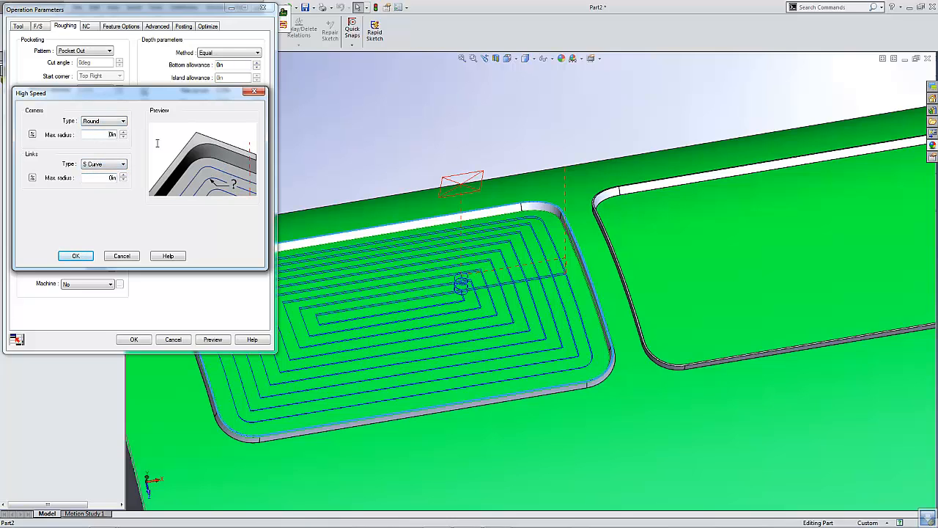
{"action": "key", "text": "Tab"}
{"action": "key", "text": "Tab"}
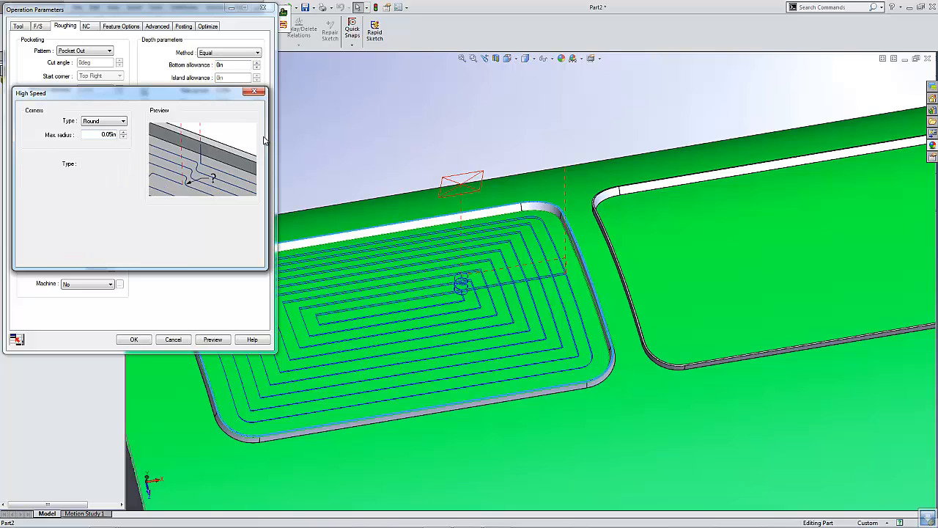
{"action": "type", "text": ".05in"}
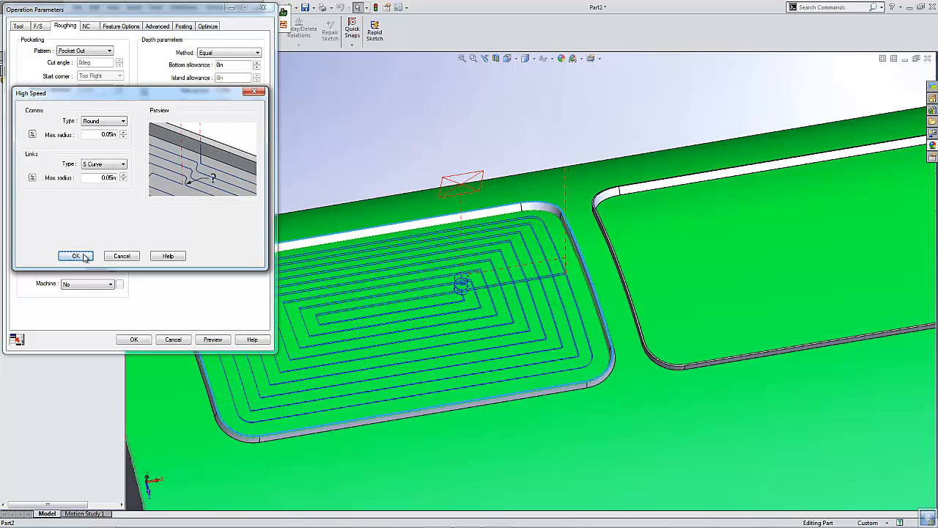
{"action": "left_click", "coordinate": [77, 256]}
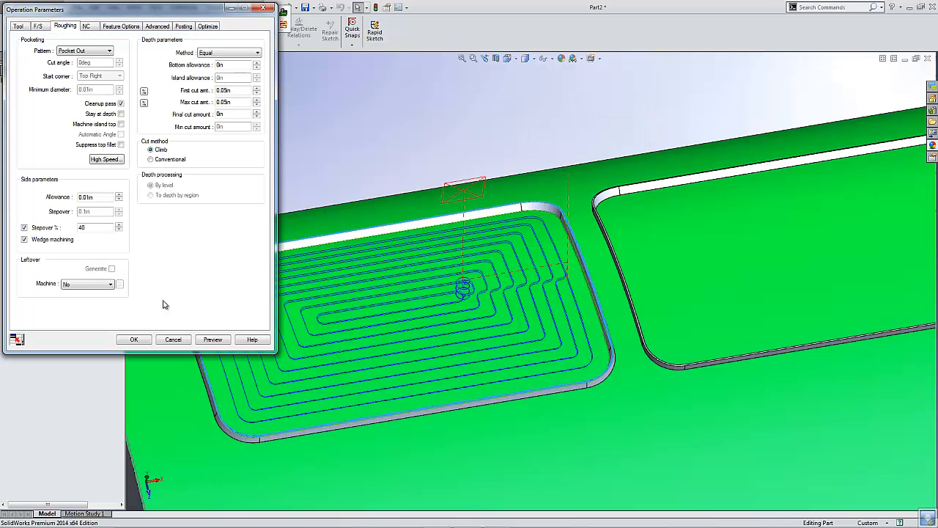
Review the feed, speed and feature options of Rough Mill1 and accept its operation parameters
{"action": "left_click", "coordinate": [39, 27]}
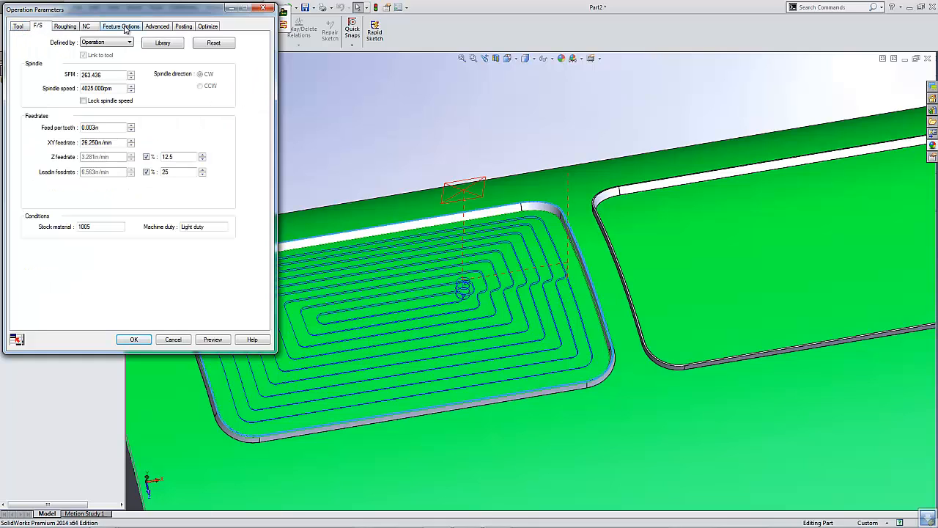
{"action": "left_click", "coordinate": [122, 27]}
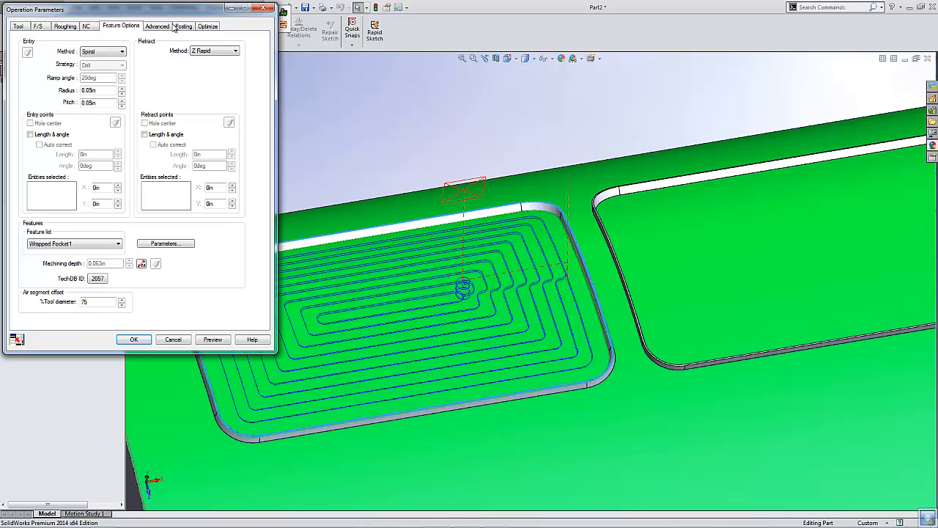
{"action": "left_click", "coordinate": [135, 340]}
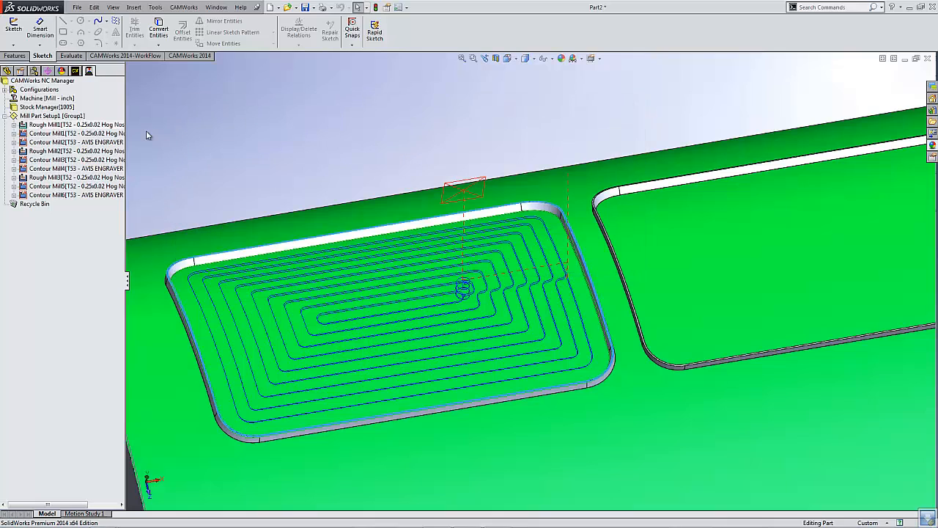
Suppress the operations from Rough Mill2 through Contour Mill6, keeping only those of the first pocket active
{"action": "scroll", "coordinate": [655, 215], "scroll_direction": "up", "scroll_amount": 2}
{"action": "scroll", "coordinate": [589, 250], "scroll_direction": "up", "scroll_amount": 3}
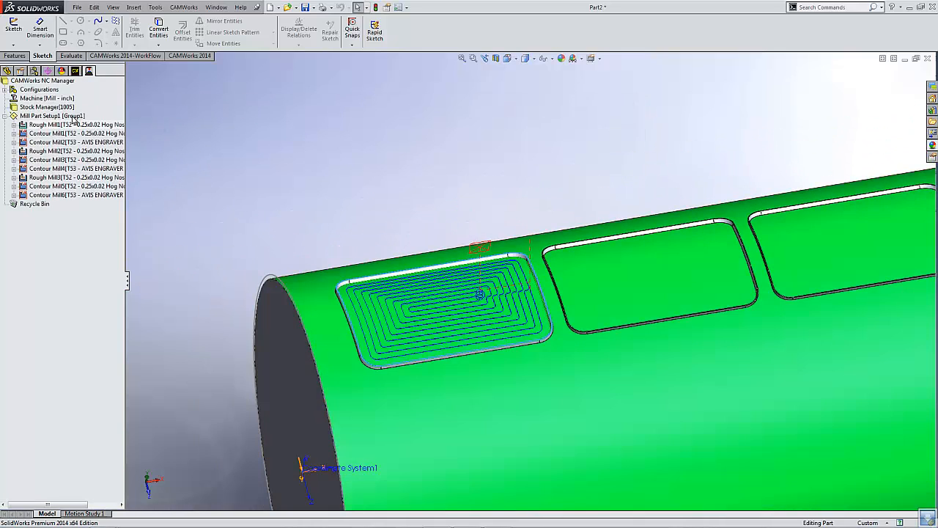
{"action": "right_click", "coordinate": [73, 119]}
{"action": "left_click", "coordinate": [238, 118]}
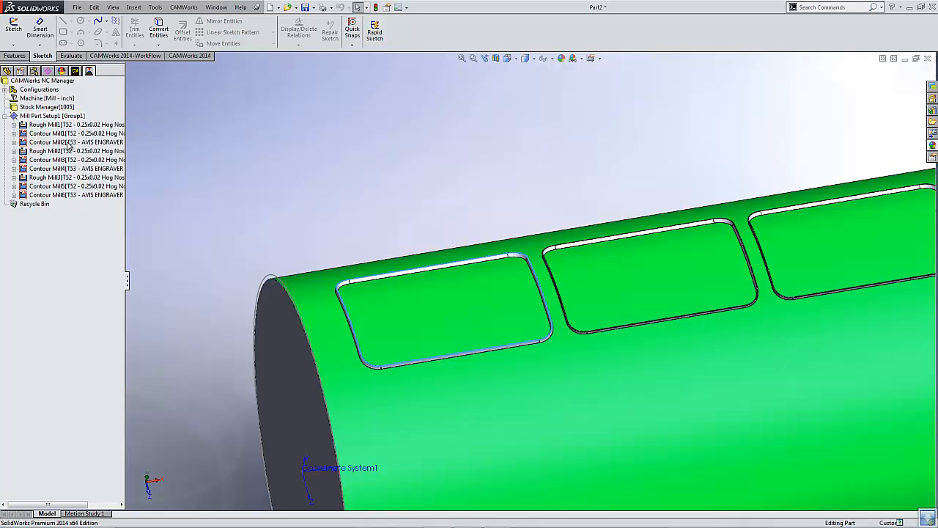
{"action": "left_click", "coordinate": [70, 152]}
{"action": "left_click", "coordinate": [74, 197], "text": "shift"}
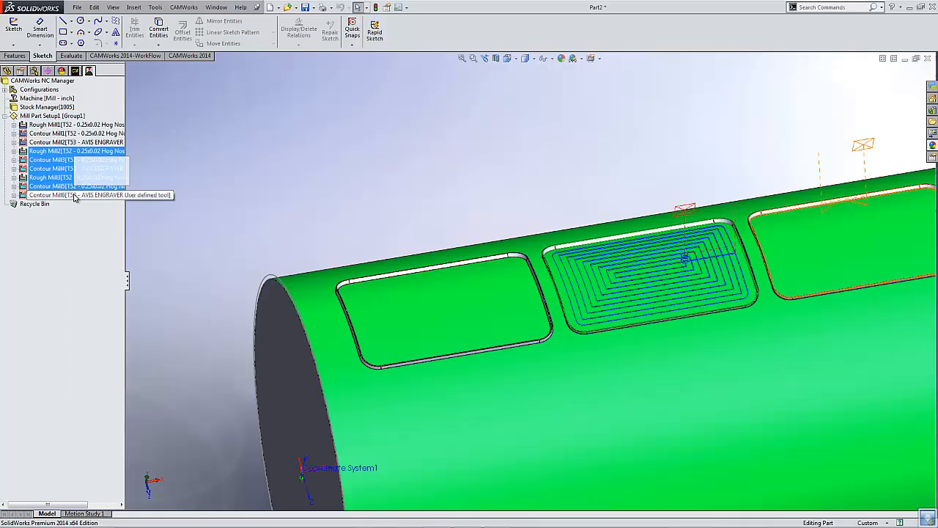
{"action": "right_click", "coordinate": [74, 196]}
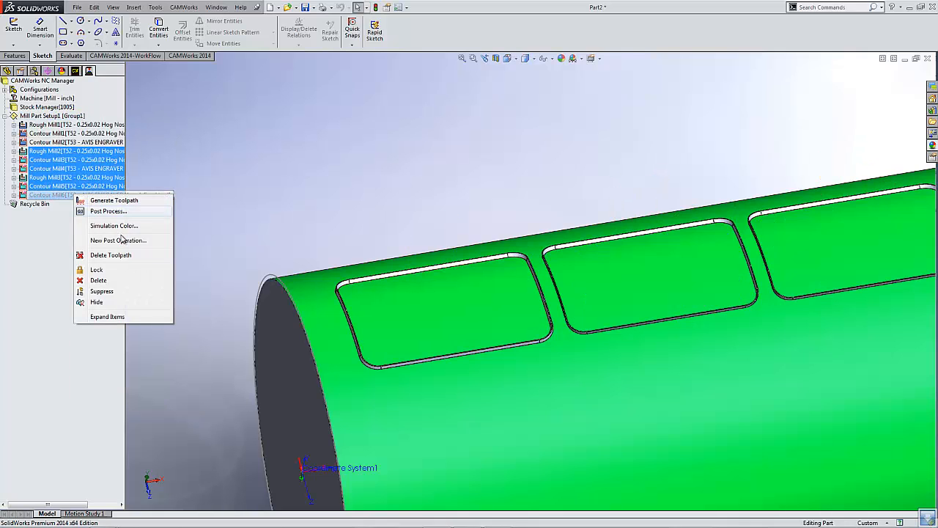
{"action": "left_click", "coordinate": [118, 291]}
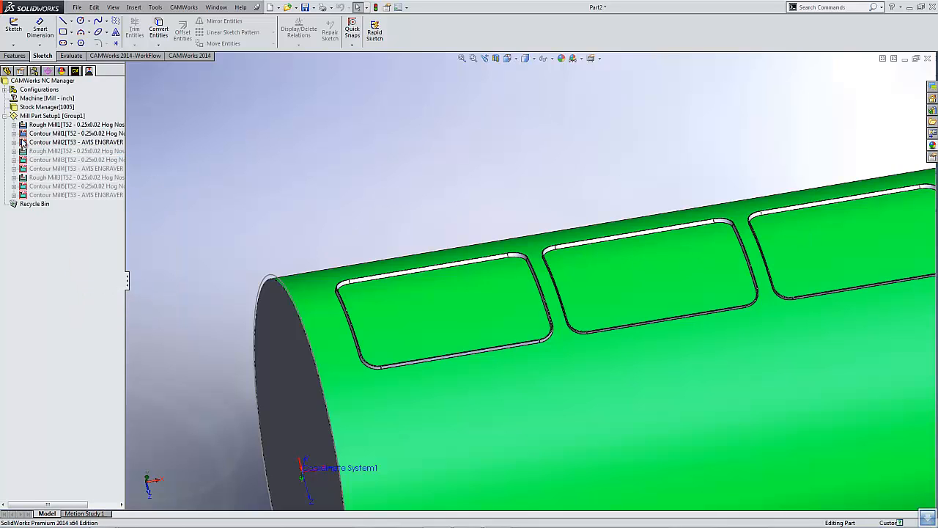
Examine the Contour Mill1 and Contour Mill2 toolpaths around the first pocket
{"action": "left_click", "coordinate": [62, 137]}
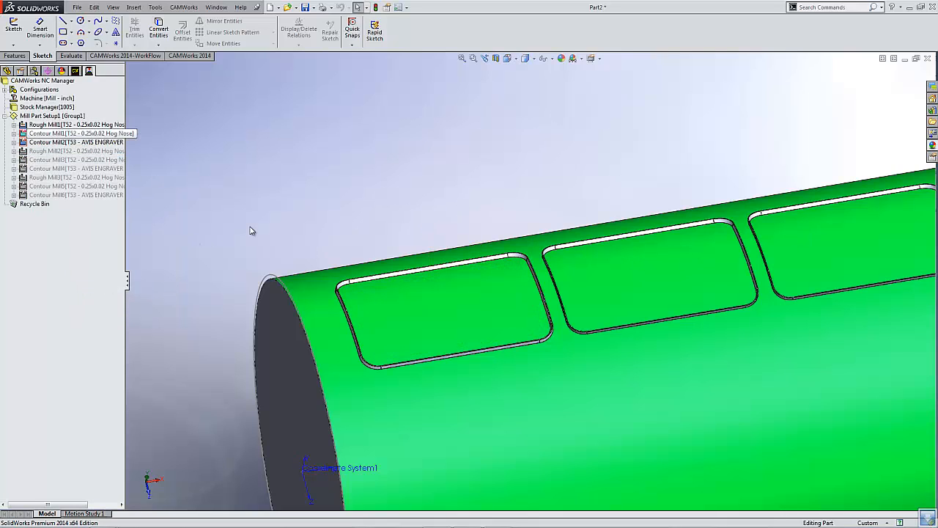
{"action": "middle_click_drag", "start_coordinate": [251, 230], "coordinate": [256, 302]}
{"action": "scroll", "coordinate": [496, 338], "scroll_direction": "down", "scroll_amount": 5}
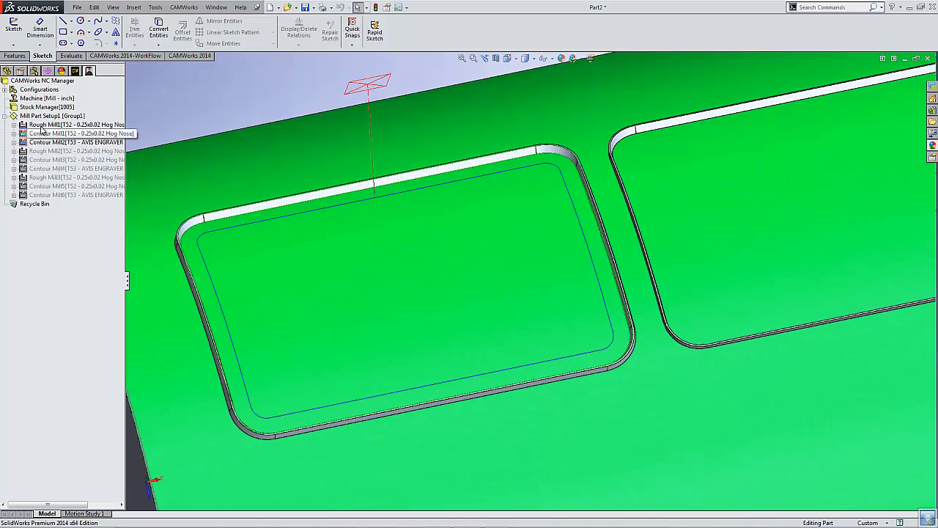
{"action": "left_click", "coordinate": [50, 126]}
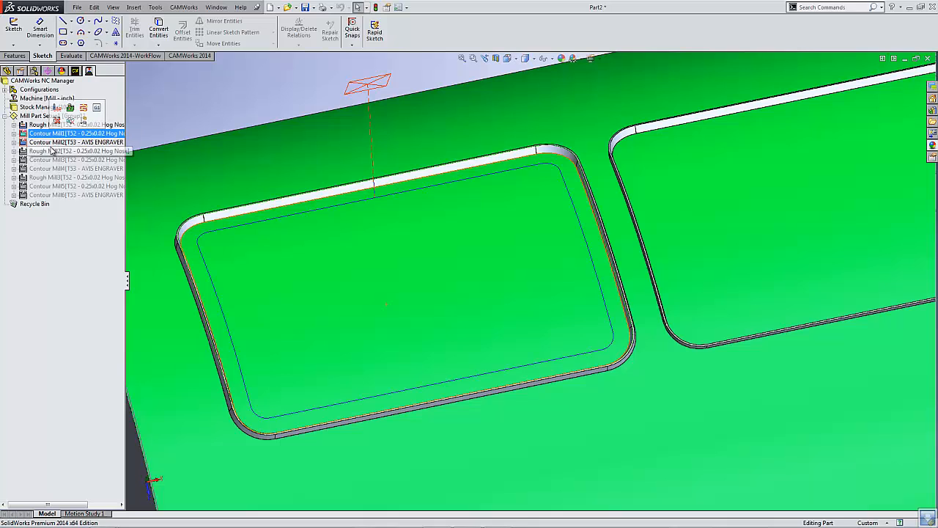
{"action": "left_click", "coordinate": [53, 143]}
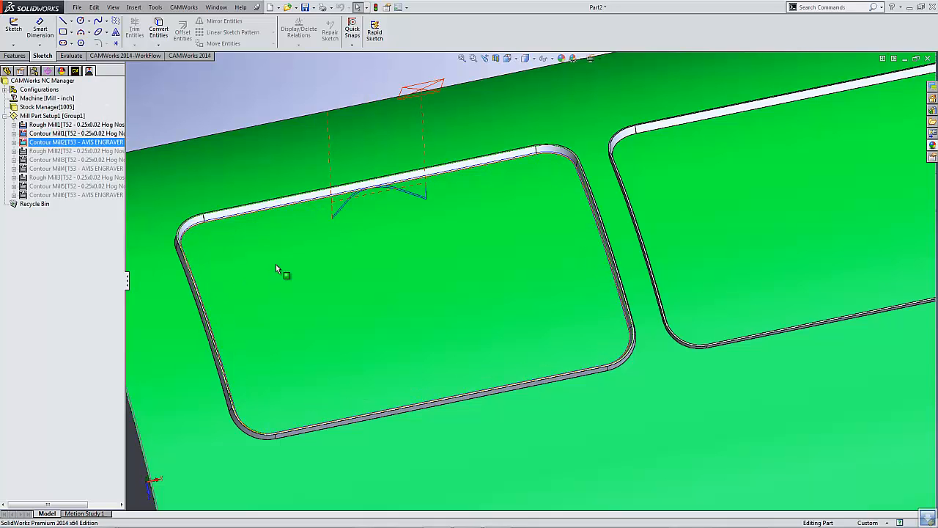
{"action": "scroll", "coordinate": [276, 264], "scroll_direction": "up", "scroll_amount": 3}
{"action": "middle_click_drag", "start_coordinate": [289, 254], "coordinate": [298, 250]}
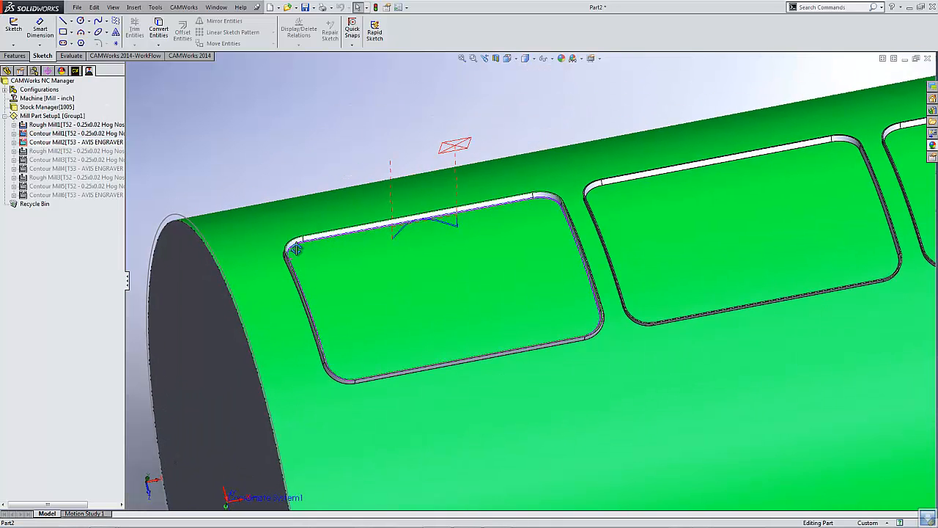
Open the toolpath simulation for Mill Part Setup1, set it to run to the next operation, and start it
{"action": "right_click", "coordinate": [50, 116]}
{"action": "left_click", "coordinate": [139, 148]}
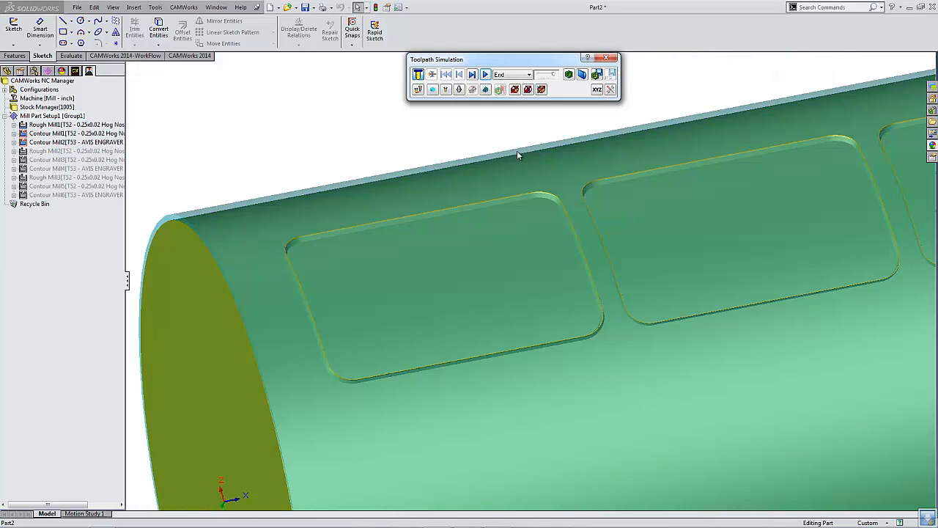
{"action": "left_click", "coordinate": [531, 75]}
{"action": "left_click", "coordinate": [513, 85]}
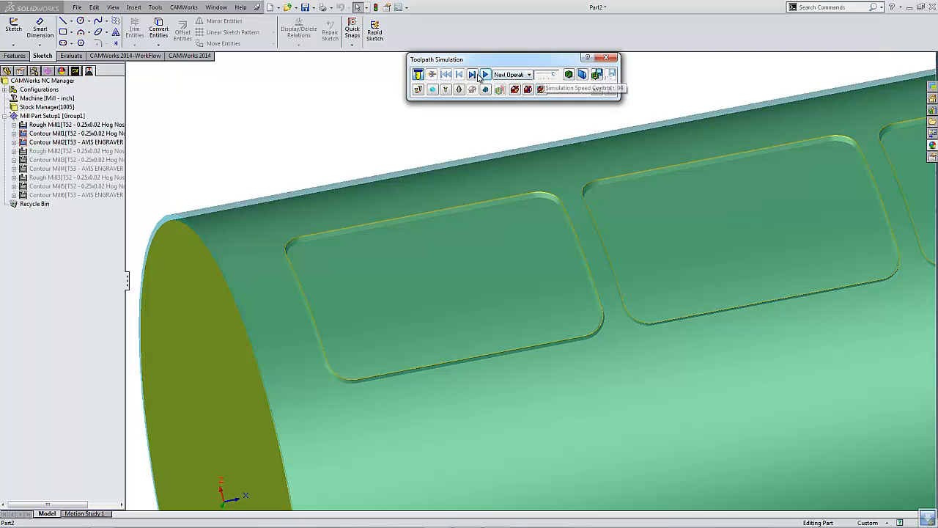
{"action": "left_click", "coordinate": [485, 75]}
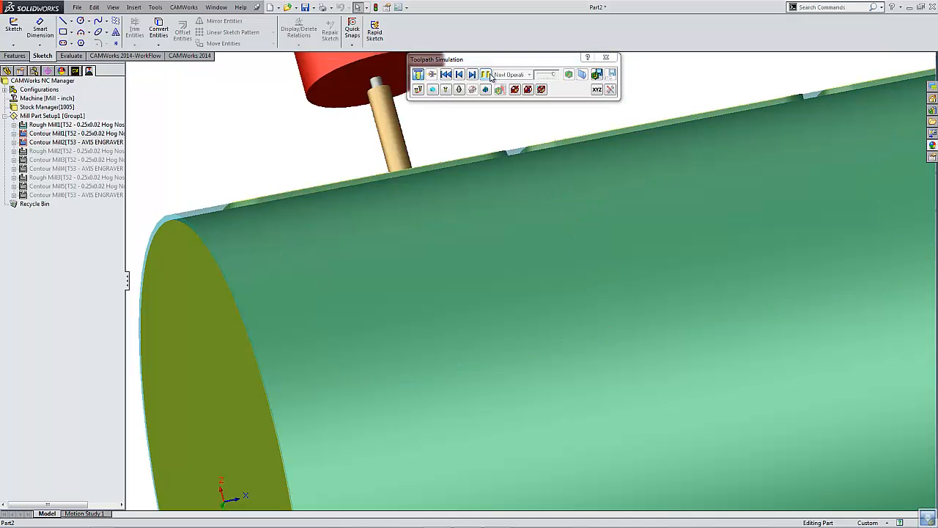
Adjust the simulation speed while examining the first pocket's roughing cut, and close the simulation
{"action": "middle_click_drag", "start_coordinate": [380, 238], "coordinate": [422, 305]}
{"action": "scroll", "coordinate": [469, 126], "scroll_direction": "up", "scroll_amount": 3}
{"action": "scroll", "coordinate": [466, 119], "scroll_direction": "down", "scroll_amount": 4}
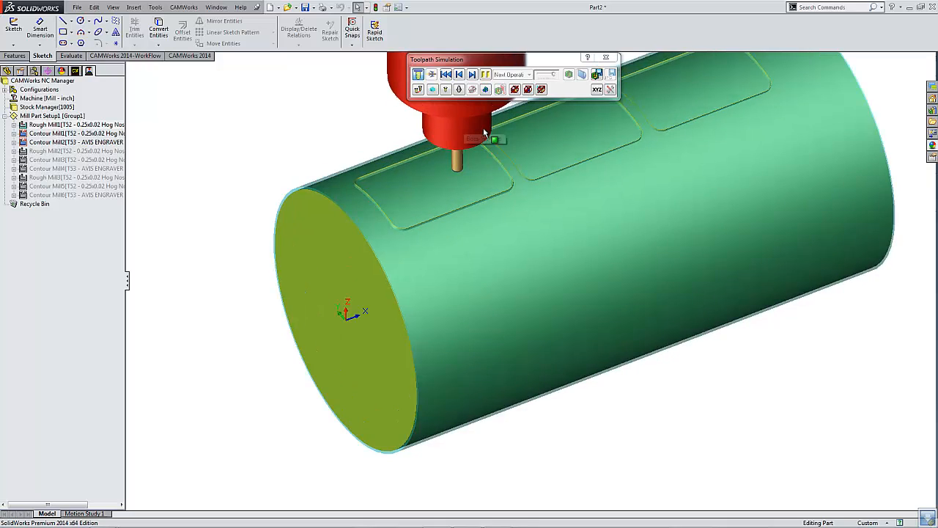
{"action": "scroll", "coordinate": [496, 126], "scroll_direction": "down", "scroll_amount": 1}
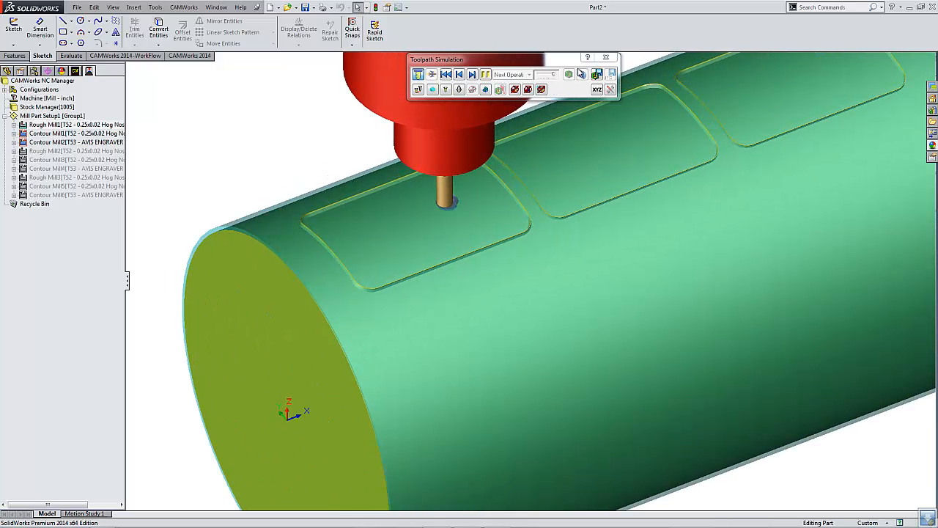
{"action": "scroll", "coordinate": [554, 76], "scroll_direction": "down", "scroll_amount": 1}
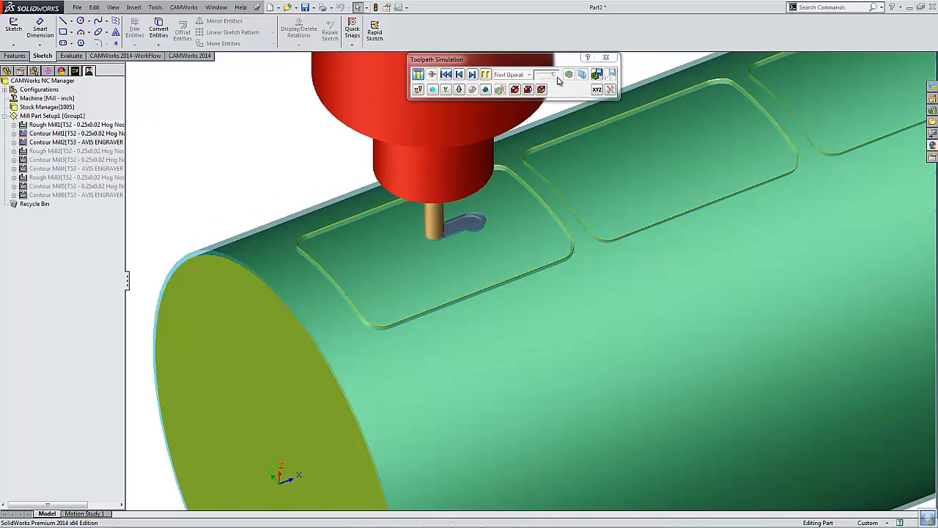
{"action": "left_click", "coordinate": [555, 75]}
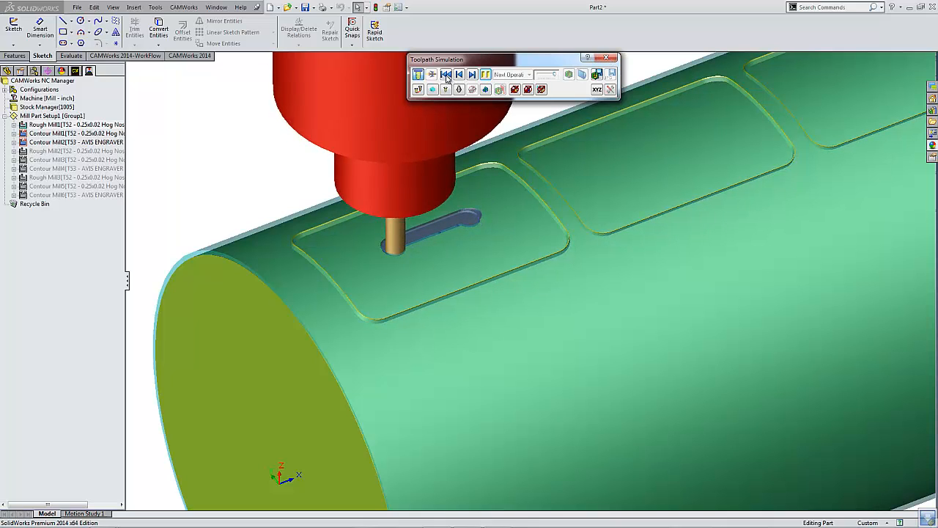
{"action": "left_click", "coordinate": [84, 129]}
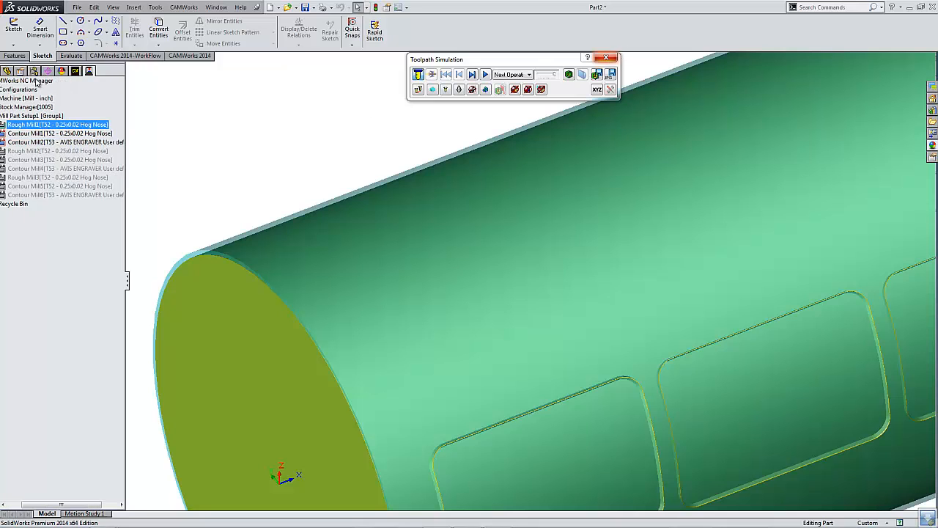
{"action": "left_click", "coordinate": [609, 58]}
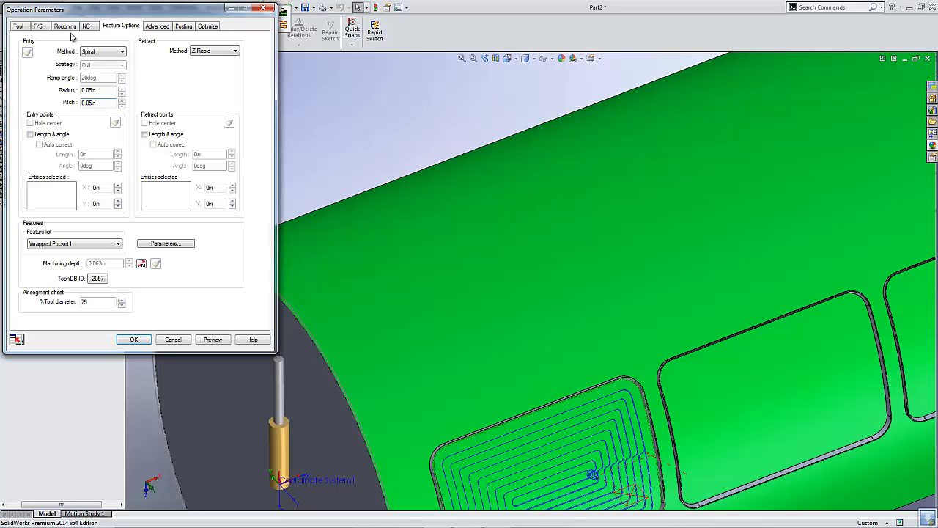
Set the roughing operation's high-speed corner type to Sharp, change its link type, and apply the operation parameters
{"action": "left_click", "coordinate": [65, 27]}
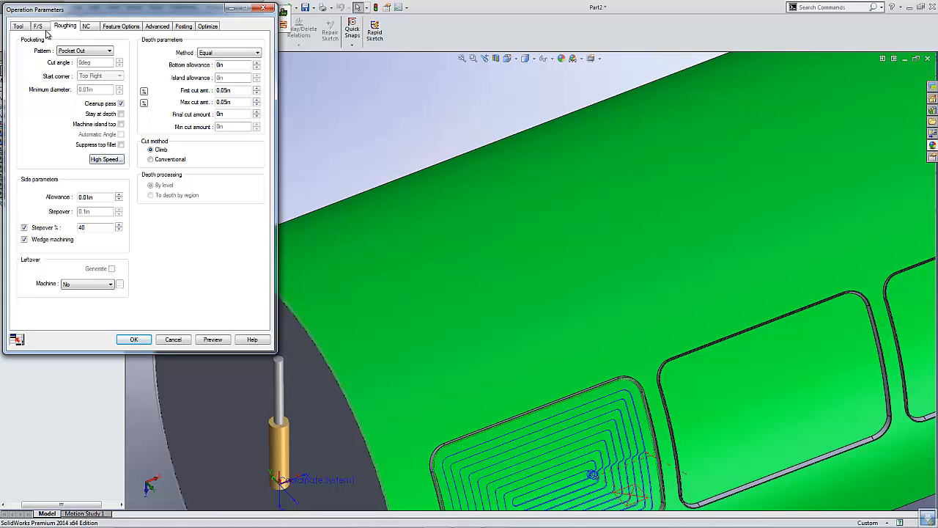
{"action": "left_click", "coordinate": [113, 163]}
{"action": "left_click", "coordinate": [107, 123]}
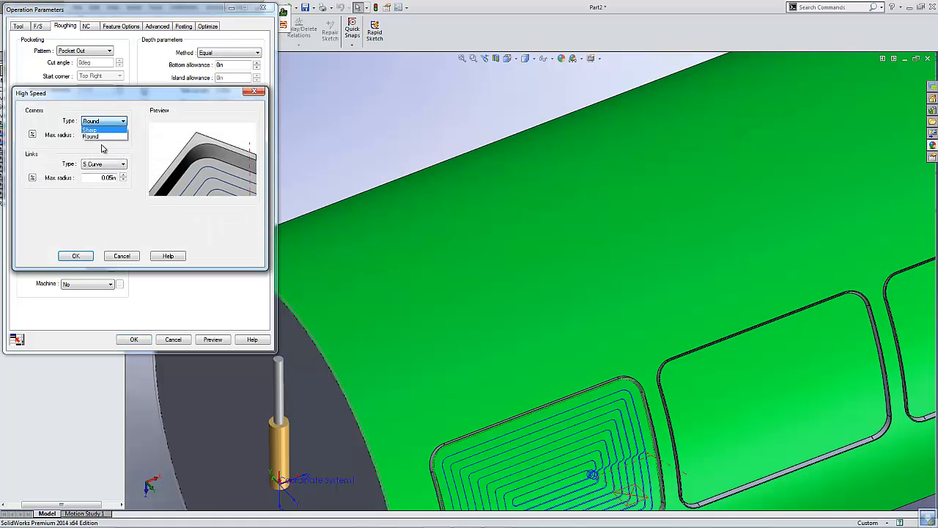
{"action": "left_click", "coordinate": [107, 129]}
{"action": "left_click", "coordinate": [104, 124]}
{"action": "left_click", "coordinate": [103, 137]}
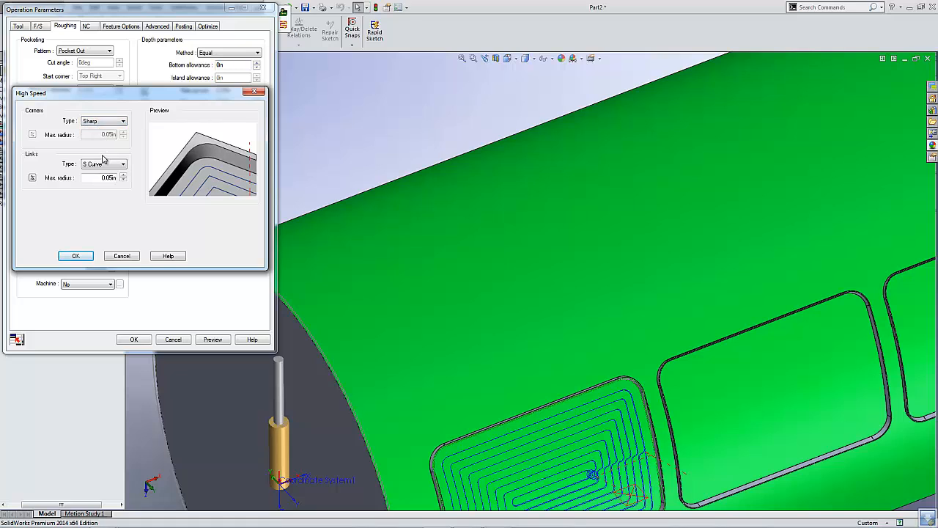
{"action": "left_click", "coordinate": [107, 164]}
{"action": "left_click", "coordinate": [103, 178]}
{"action": "left_click", "coordinate": [80, 258]}
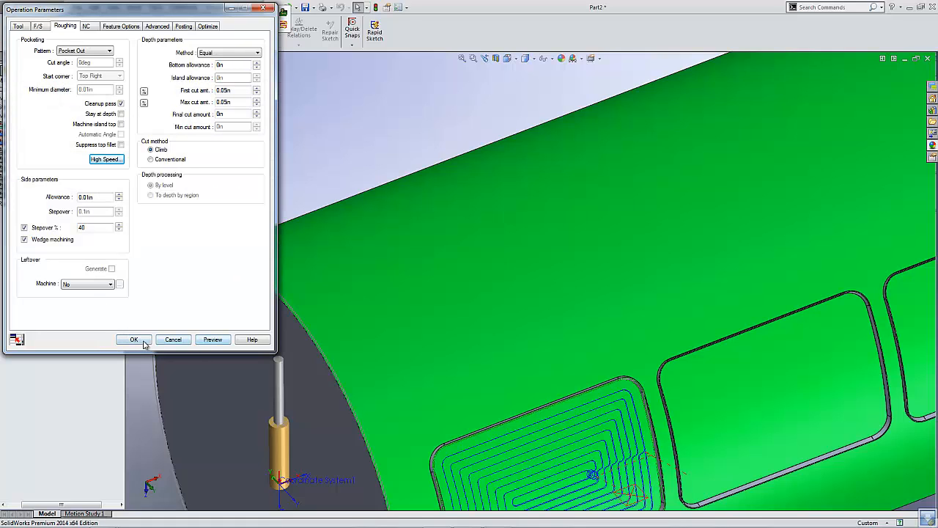
{"action": "left_click", "coordinate": [143, 342]}
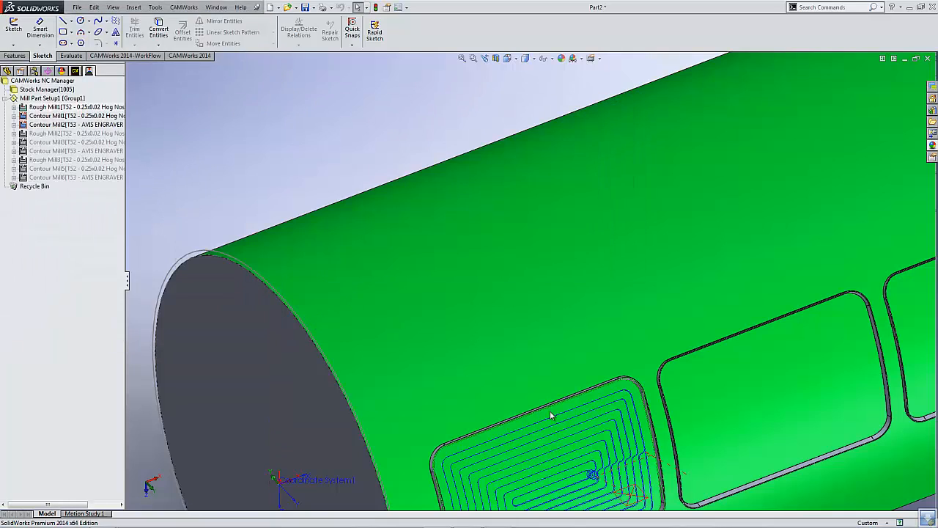
Open the toolpath simulation for Mill Part Setup1, set it to run to the next operation, and run the roughing cut
{"action": "scroll", "coordinate": [579, 408], "scroll_direction": "up", "scroll_amount": 2}
{"action": "middle_click_drag", "start_coordinate": [621, 404], "coordinate": [614, 302]}
{"action": "scroll", "coordinate": [643, 410], "scroll_direction": "up", "scroll_amount": 1}
{"action": "scroll", "coordinate": [645, 415], "scroll_direction": "down", "scroll_amount": 3}
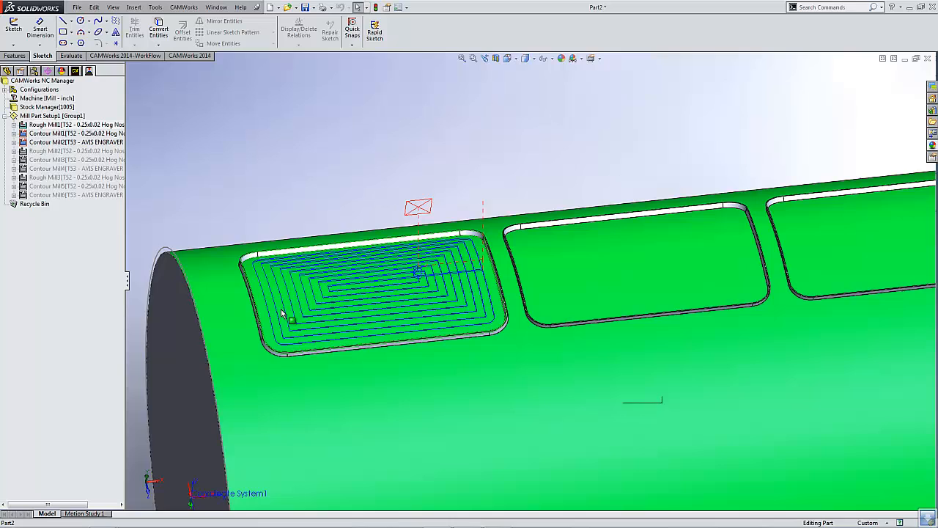
{"action": "right_click", "coordinate": [54, 117]}
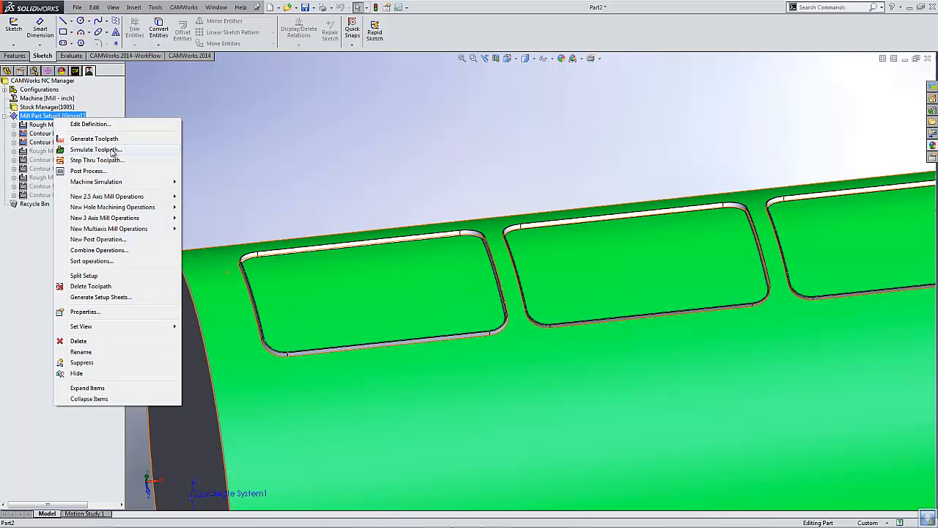
{"action": "left_click", "coordinate": [112, 150]}
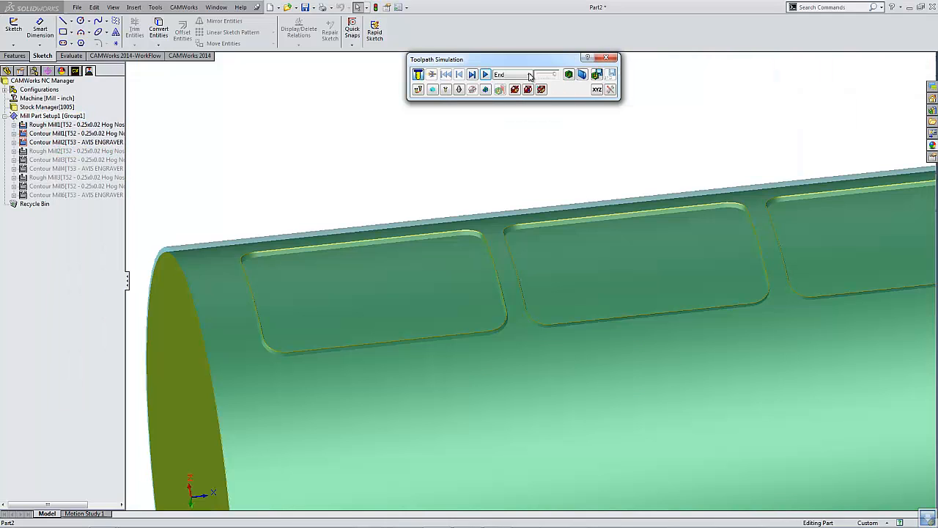
{"action": "left_click", "coordinate": [529, 74]}
{"action": "left_click", "coordinate": [525, 92]}
{"action": "left_click", "coordinate": [484, 74]}
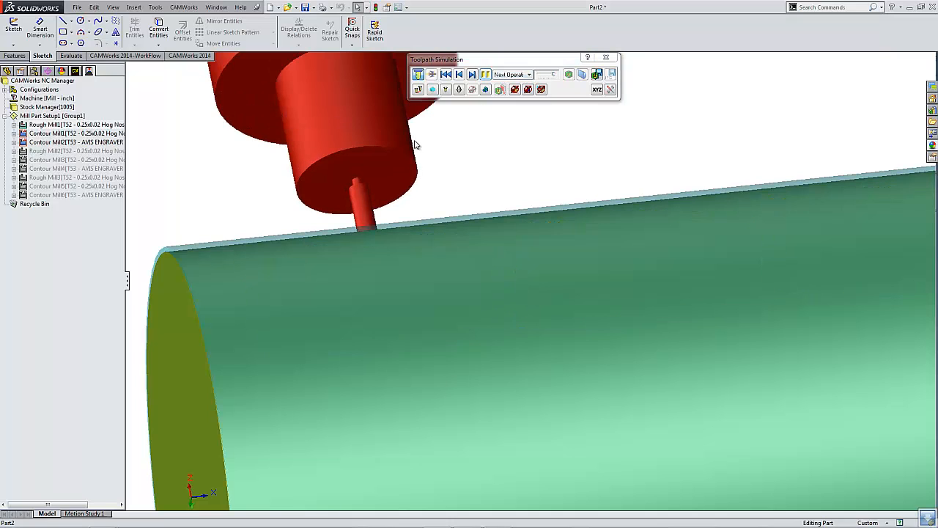
Run both contour milling operations in the simulation, inspect the first pocket's machined result, and close the simulation
{"action": "scroll", "coordinate": [424, 332], "scroll_direction": "up", "scroll_amount": 5}
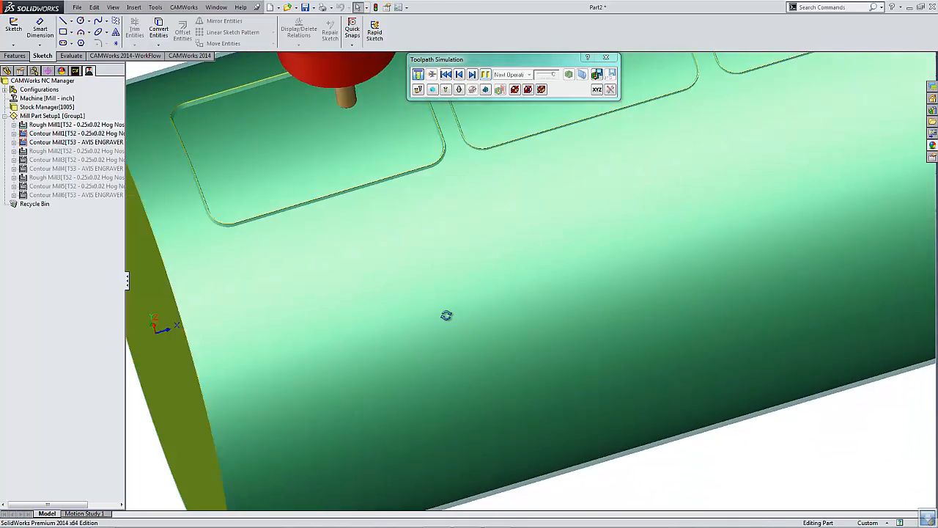
{"action": "scroll", "coordinate": [457, 174], "scroll_direction": "down", "scroll_amount": 8}
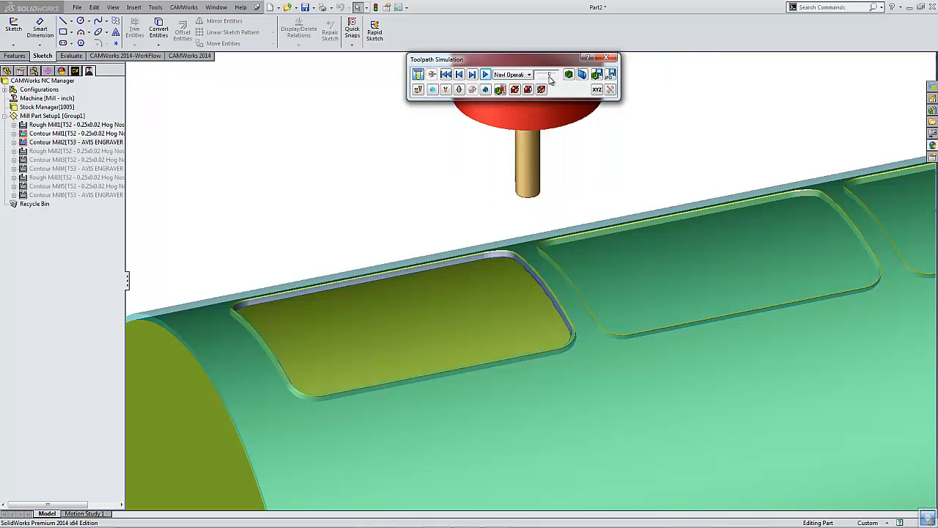
{"action": "left_click", "coordinate": [485, 75]}
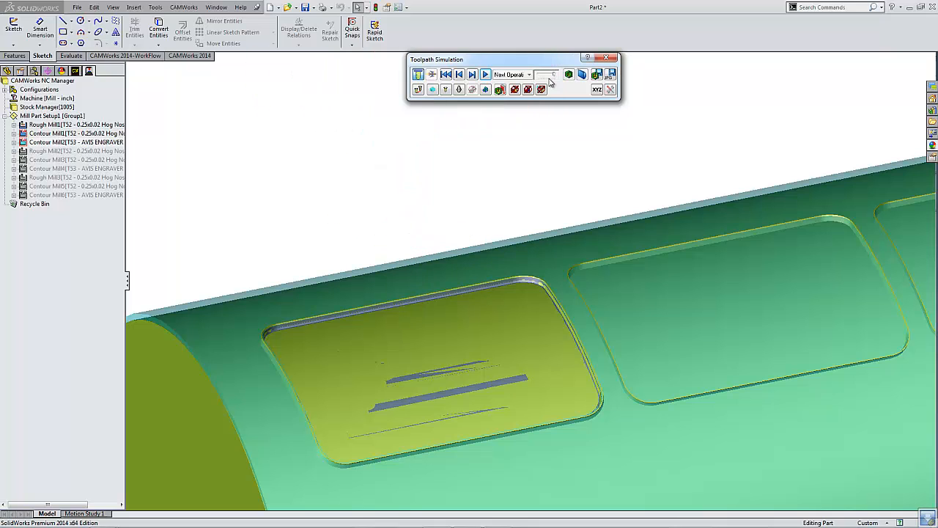
{"action": "left_click", "coordinate": [486, 75]}
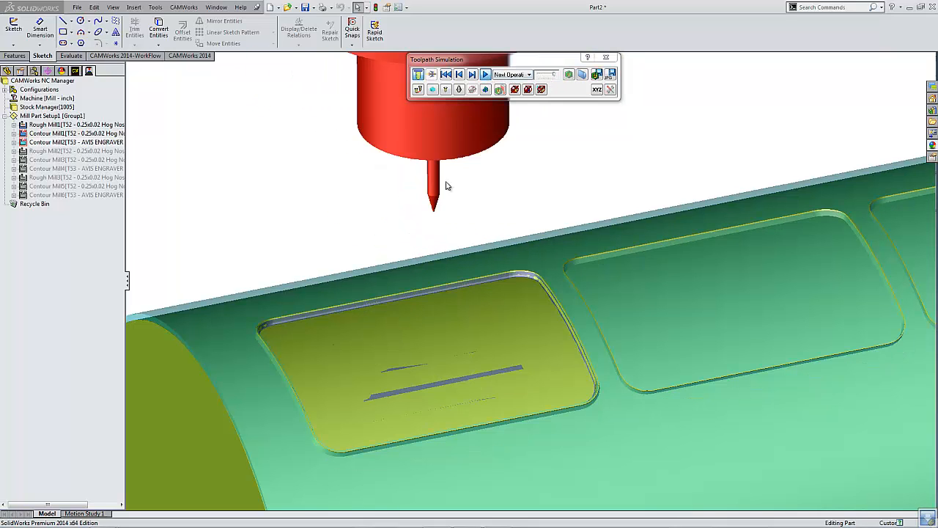
{"action": "scroll", "coordinate": [388, 310], "scroll_direction": "down", "scroll_amount": 5}
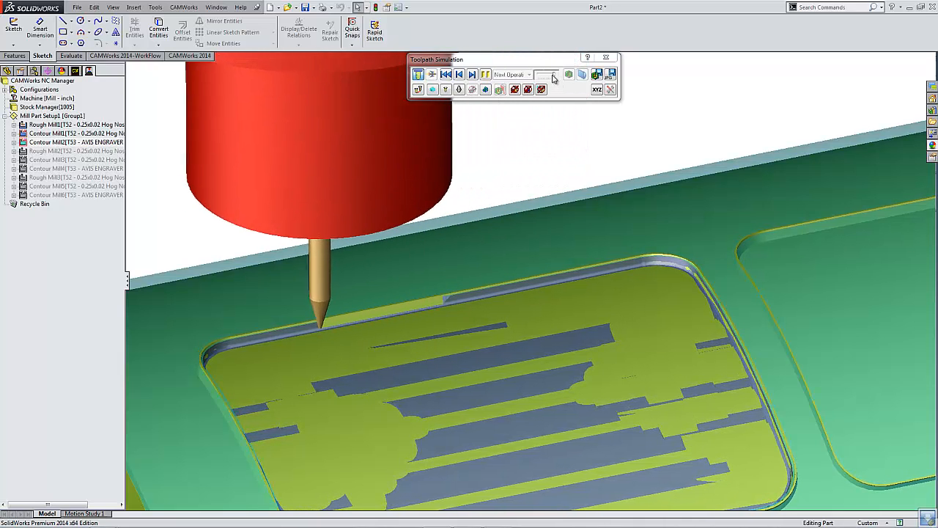
{"action": "left_click_drag", "start_coordinate": [555, 77], "coordinate": [561, 78]}
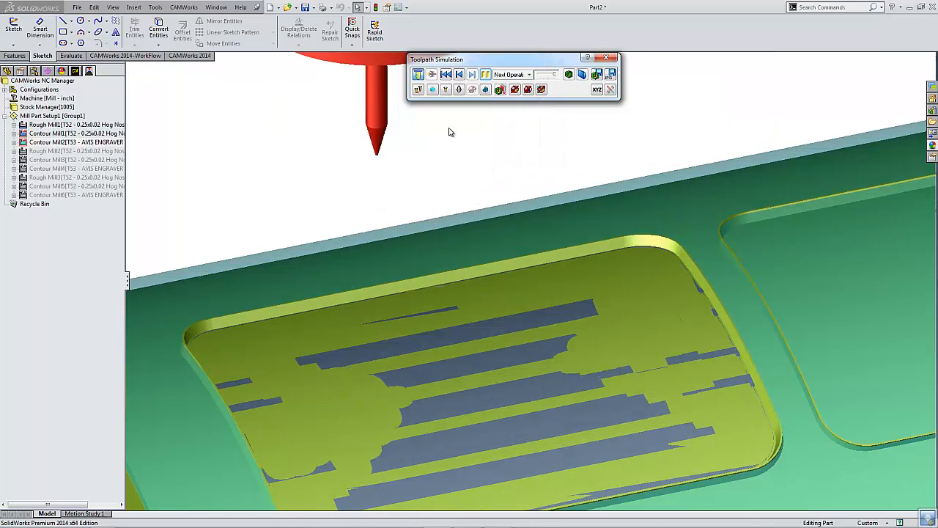
{"action": "scroll", "coordinate": [575, 222], "scroll_direction": "up", "scroll_amount": 2}
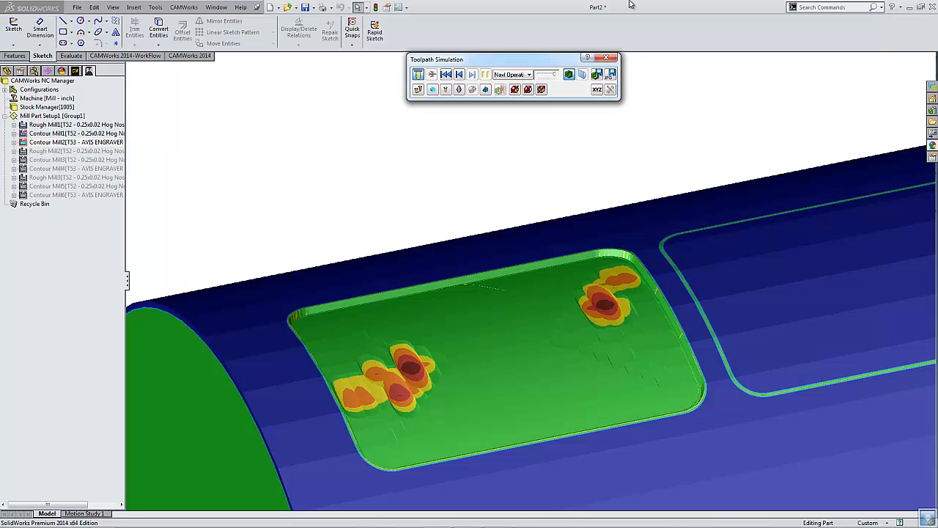
{"action": "left_click", "coordinate": [610, 58]}
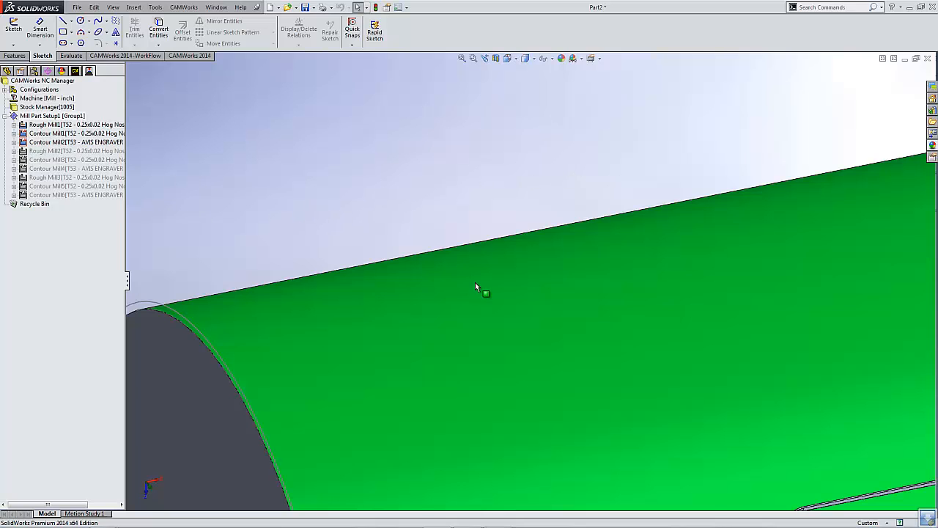
Start a new wrapped feature in Mill Part Setup1 with type Wrapped Boss, and define it from the outer base edge of the first frame
{"action": "scroll", "coordinate": [475, 284], "scroll_direction": "up", "scroll_amount": 6}
{"action": "middle_click_drag", "start_coordinate": [701, 390], "coordinate": [631, 257]}
{"action": "left_click", "coordinate": [76, 71]}
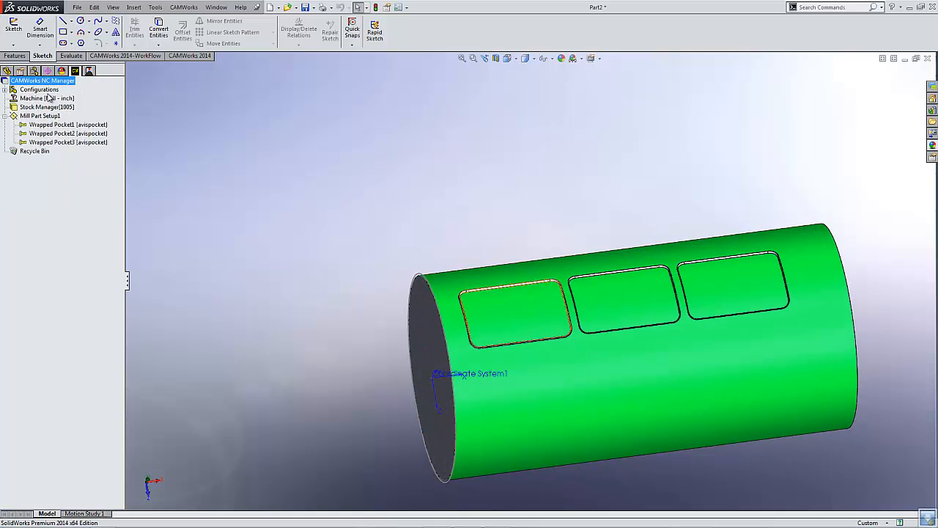
{"action": "right_click", "coordinate": [53, 118]}
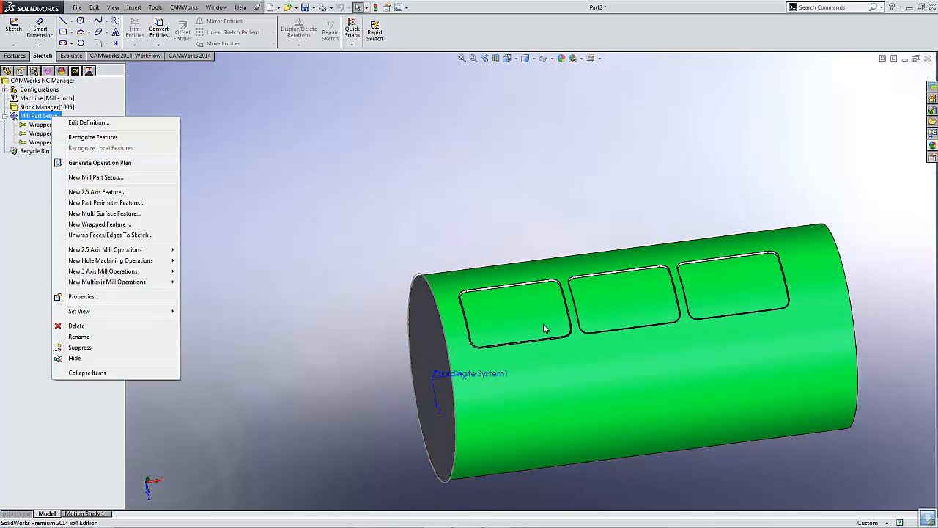
{"action": "left_click", "coordinate": [102, 224]}
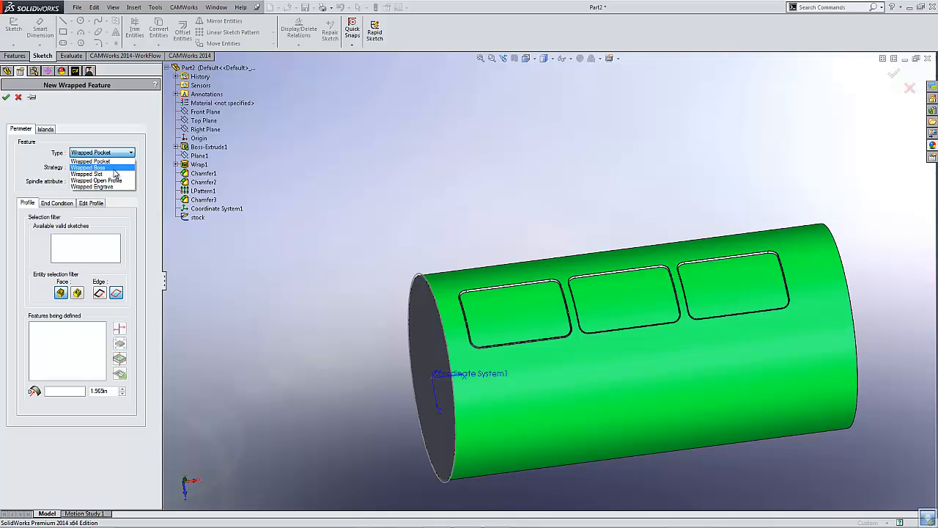
{"action": "scroll", "coordinate": [399, 290], "scroll_direction": "up", "scroll_amount": 6}
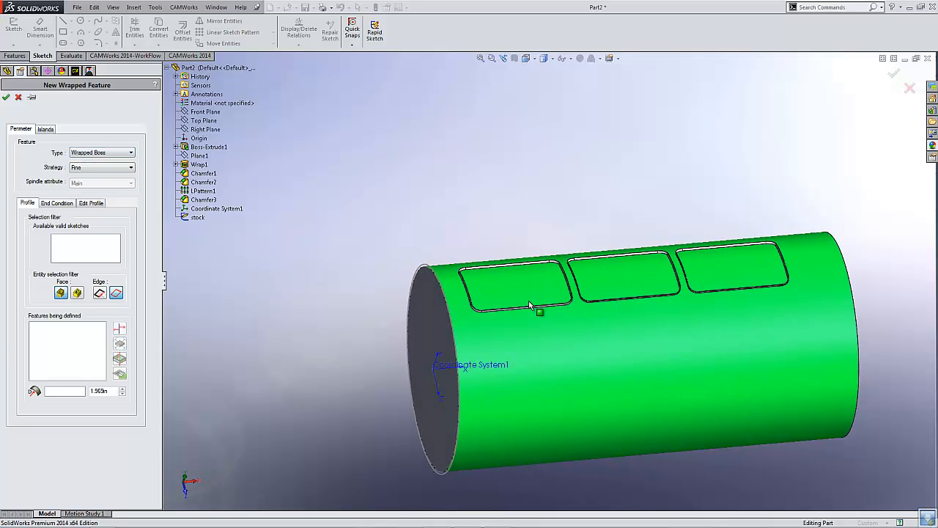
{"action": "scroll", "coordinate": [425, 283], "scroll_direction": "up", "scroll_amount": 2}
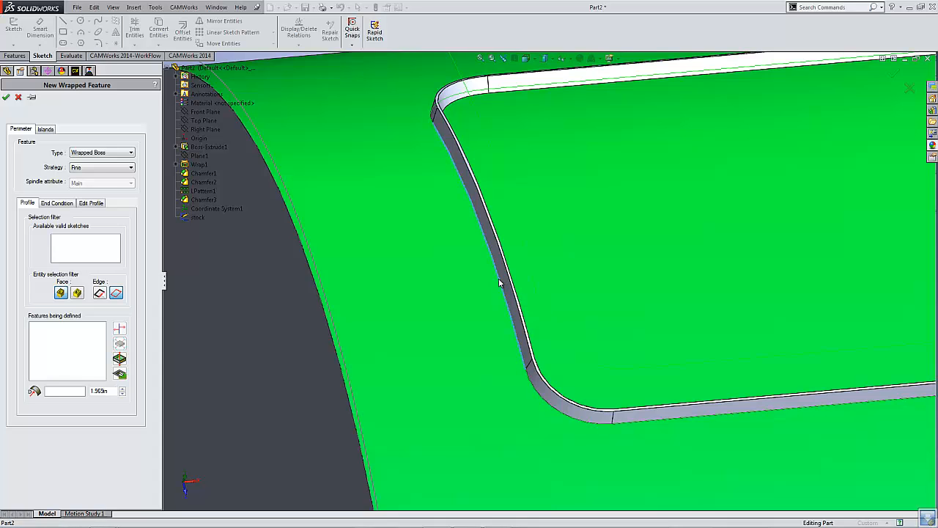
{"action": "right_click", "coordinate": [499, 283]}
{"action": "scroll", "coordinate": [477, 242], "scroll_direction": "down", "scroll_amount": 4}
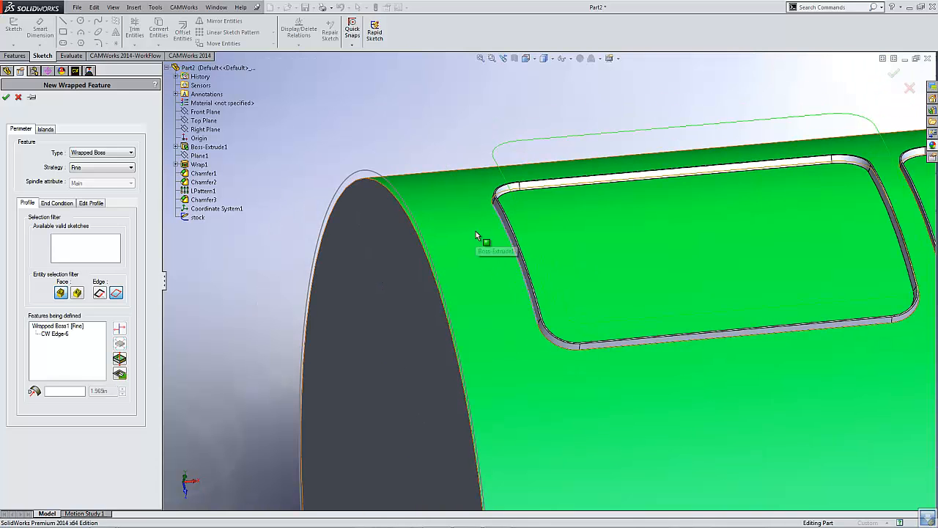
{"action": "middle_click_drag", "start_coordinate": [496, 225], "coordinate": [515, 258]}
{"action": "scroll", "coordinate": [702, 258], "scroll_direction": "up", "scroll_amount": 2}
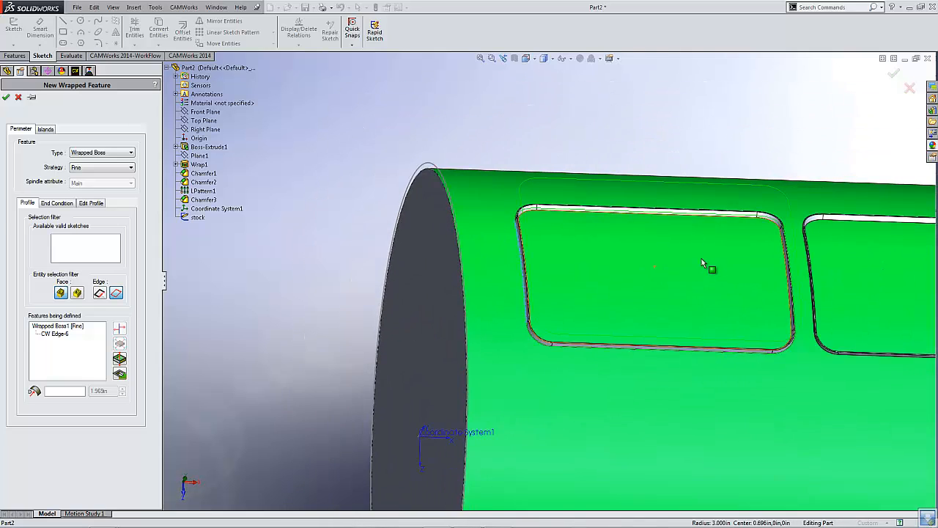
{"action": "scroll", "coordinate": [702, 258], "scroll_direction": "down", "scroll_amount": 4}
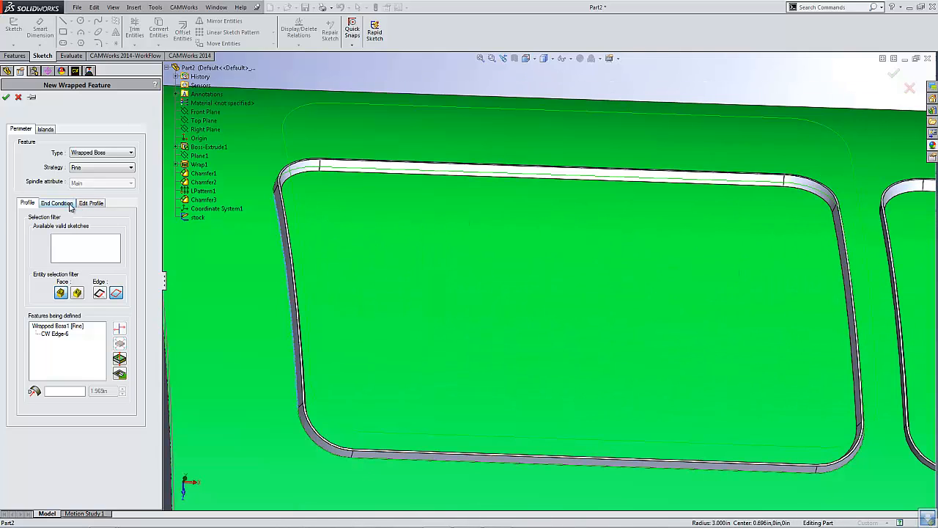
Extend the wrapped boss up to the frame's top face with a 15° tapered wall and create it with the avisboss strategy
{"action": "left_click", "coordinate": [57, 203]}
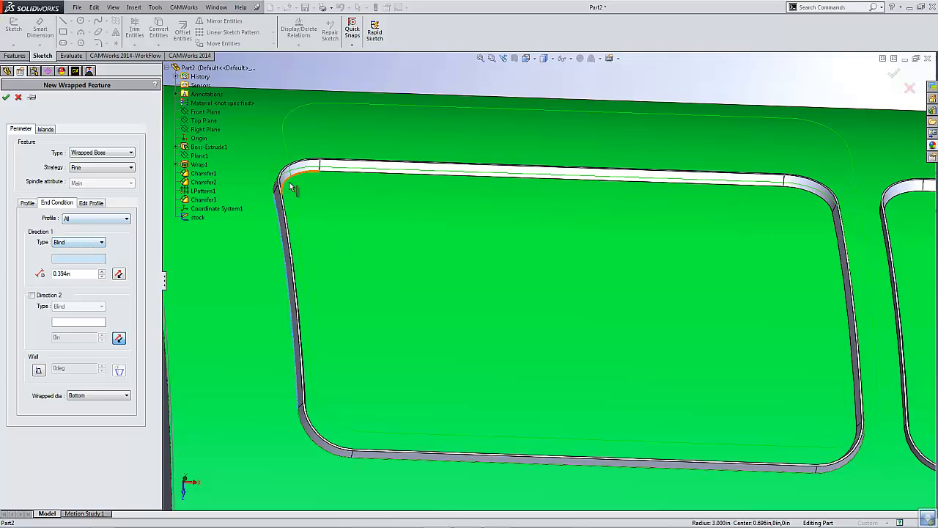
{"action": "scroll", "coordinate": [349, 261], "scroll_direction": "down", "scroll_amount": 4}
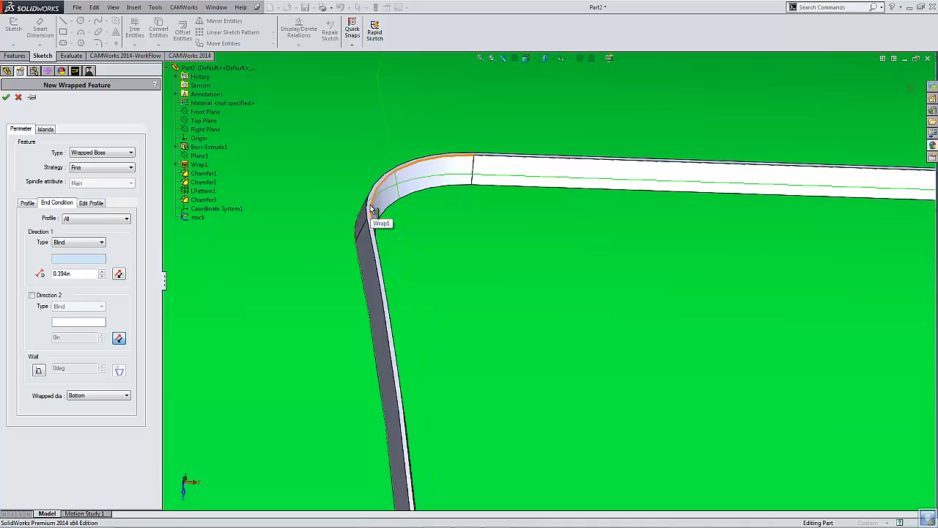
{"action": "left_click", "coordinate": [369, 209]}
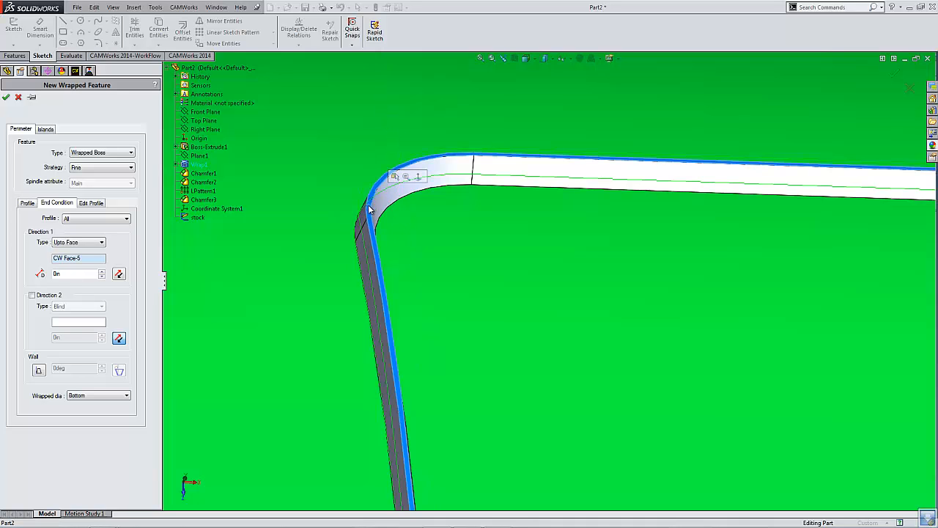
{"action": "middle_click_drag", "start_coordinate": [365, 280], "coordinate": [361, 206]}
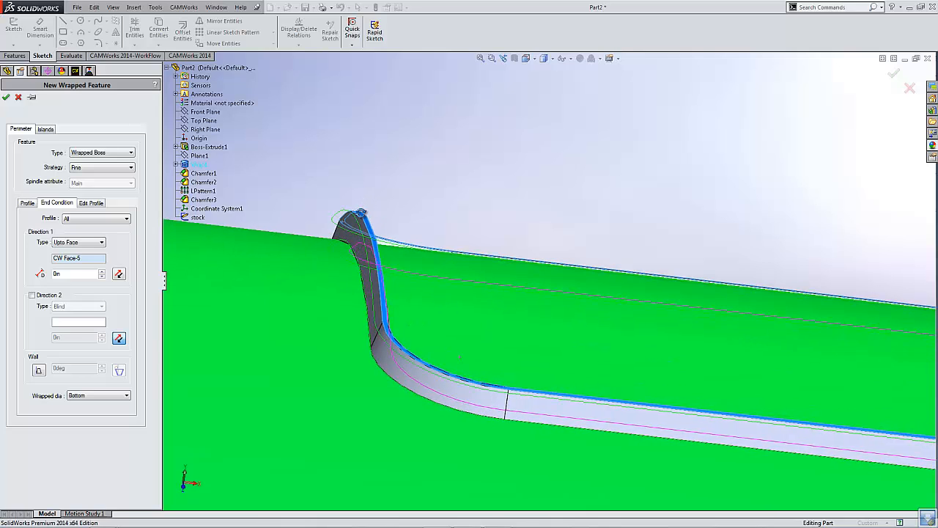
{"action": "scroll", "coordinate": [359, 231], "scroll_direction": "down", "scroll_amount": 5}
{"action": "scroll", "coordinate": [476, 317], "scroll_direction": "up", "scroll_amount": 2}
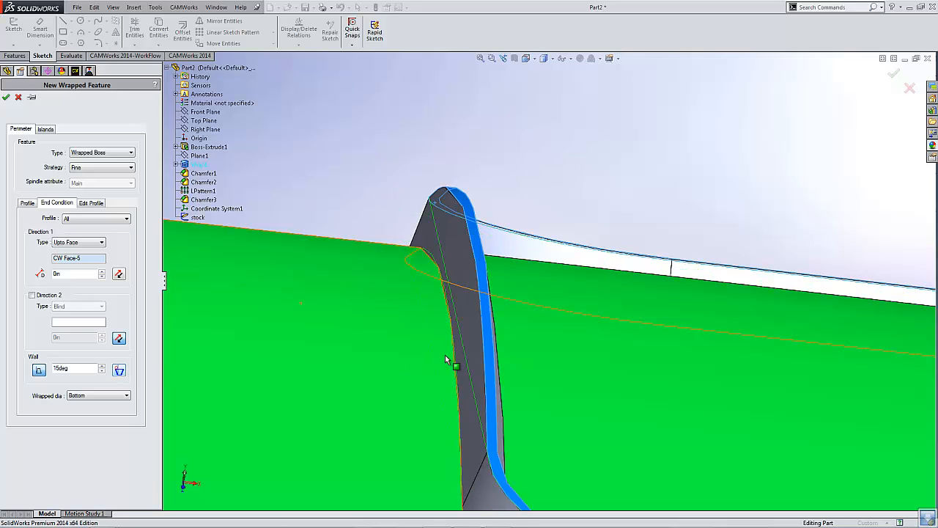
{"action": "middle_click_drag", "start_coordinate": [446, 359], "coordinate": [514, 365]}
{"action": "scroll", "coordinate": [522, 344], "scroll_direction": "up", "scroll_amount": 3}
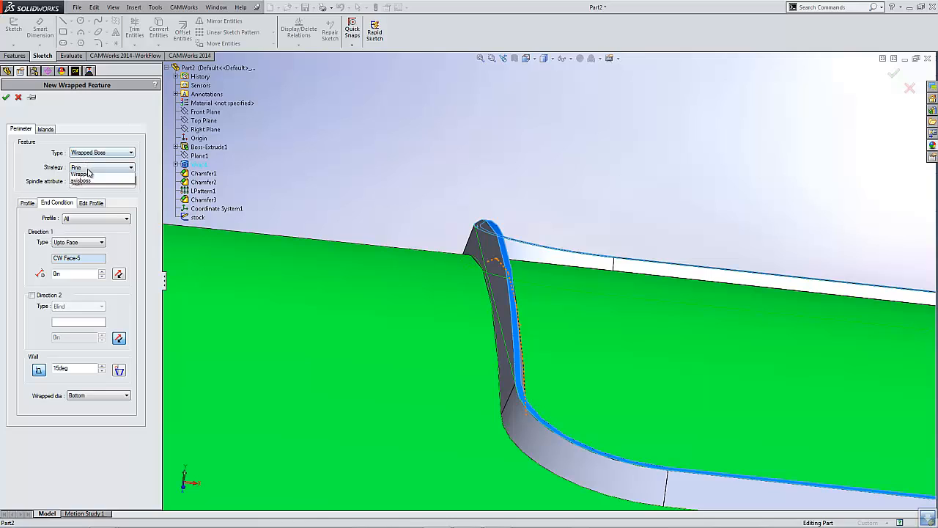
{"action": "left_click", "coordinate": [6, 97]}
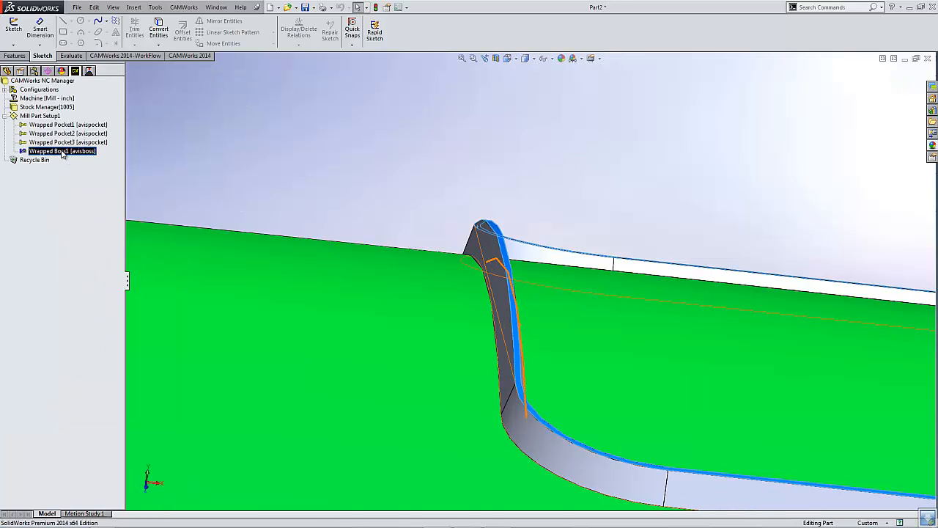
Generate the operation plan for the new wrapped boss on the first frame
{"action": "right_click", "coordinate": [63, 153]}
{"action": "left_click", "coordinate": [110, 192]}
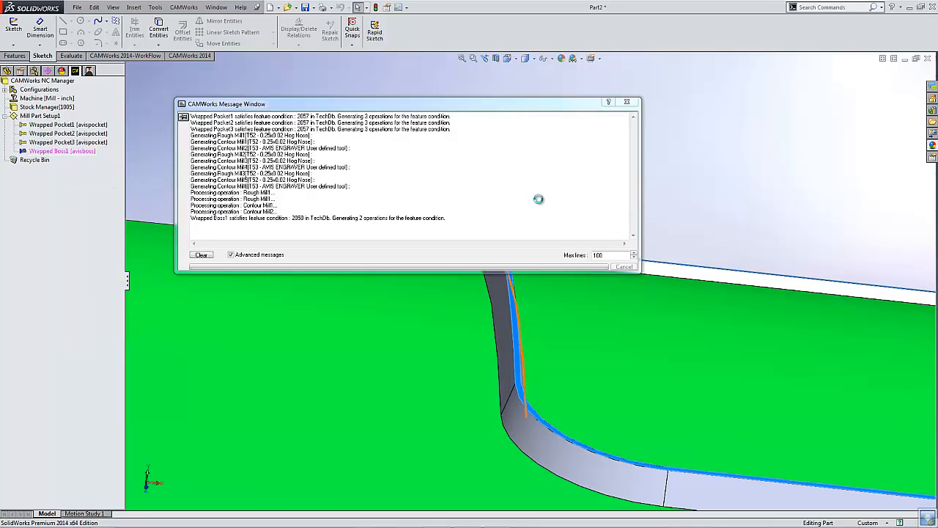
{"action": "scroll", "coordinate": [664, 214], "scroll_direction": "up", "scroll_amount": 8}
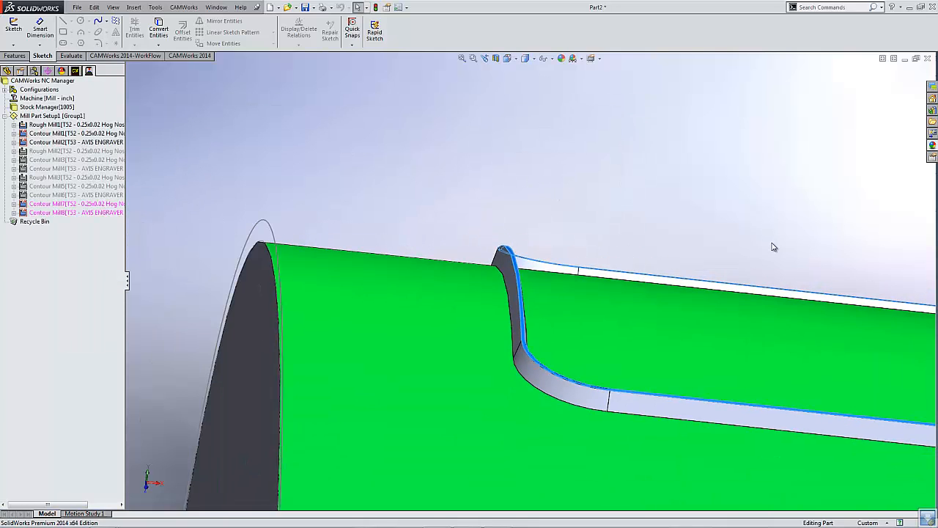
{"action": "middle_click_drag", "start_coordinate": [782, 287], "coordinate": [782, 389]}
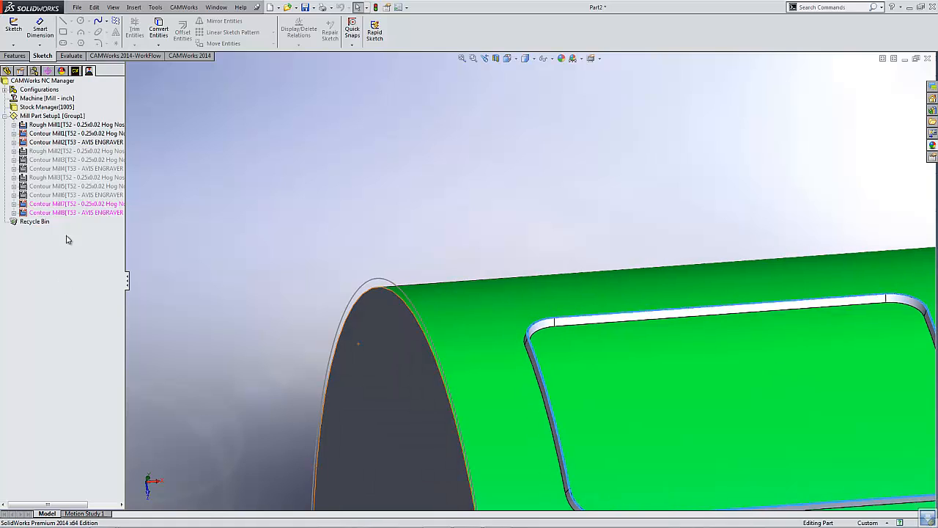
Generate the toolpaths for Mill Part Setup1 and preview the first new contour operation's path around the first frame
{"action": "right_click", "coordinate": [48, 117]}
{"action": "left_click", "coordinate": [81, 136]}
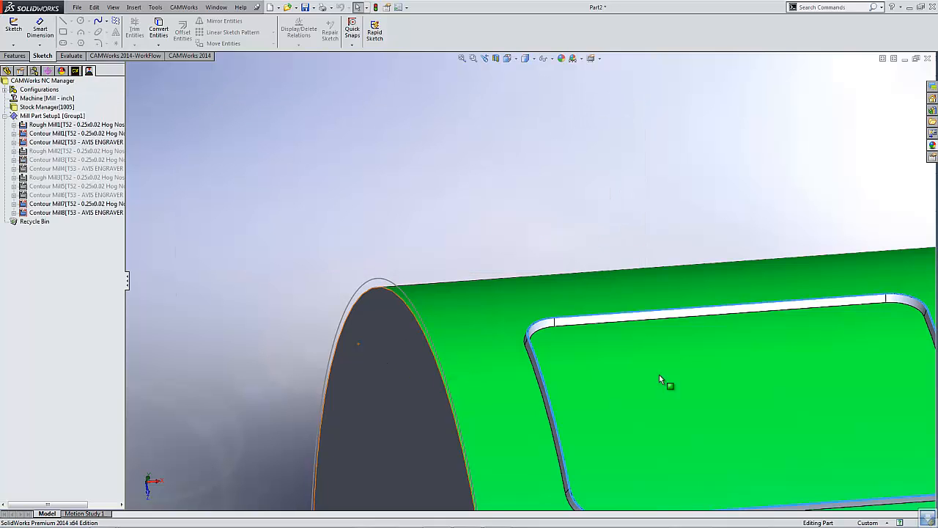
{"action": "scroll", "coordinate": [796, 391], "scroll_direction": "up", "scroll_amount": 5}
{"action": "scroll", "coordinate": [736, 327], "scroll_direction": "down", "scroll_amount": 5}
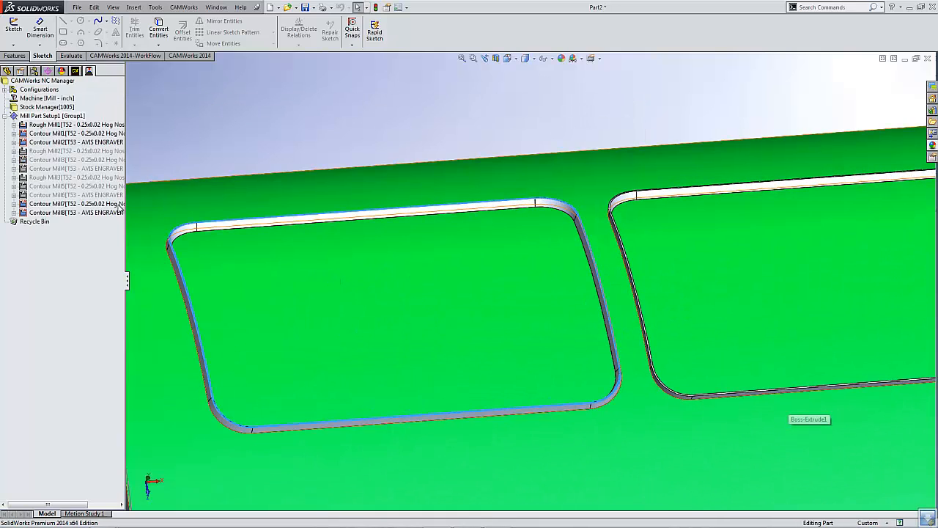
{"action": "left_click", "coordinate": [104, 202]}
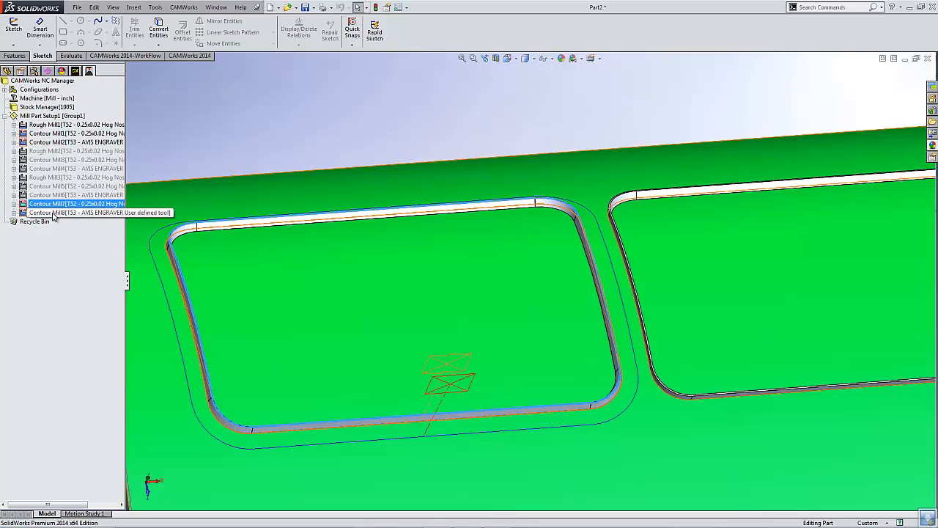
Simulate the toolpaths of Mill Part Setup1 and watch the first frame's pocket and outer contour being machined
{"action": "right_click", "coordinate": [42, 110]}
{"action": "right_click", "coordinate": [39, 117]}
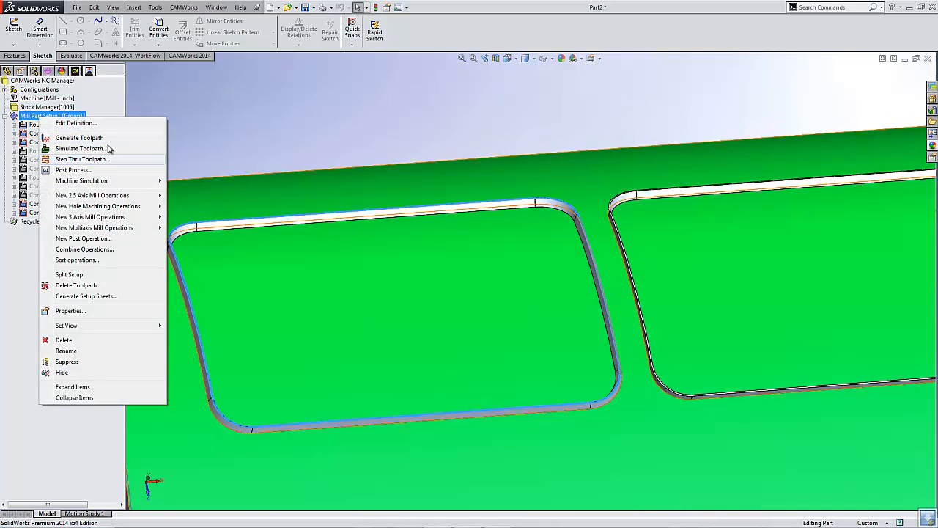
{"action": "left_click", "coordinate": [109, 149]}
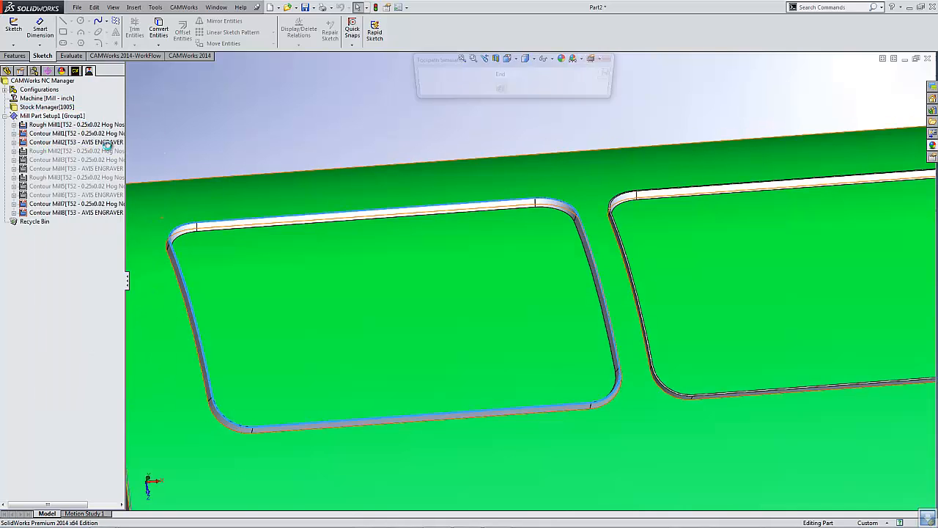
{"action": "scroll", "coordinate": [308, 135], "scroll_direction": "up", "scroll_amount": 3}
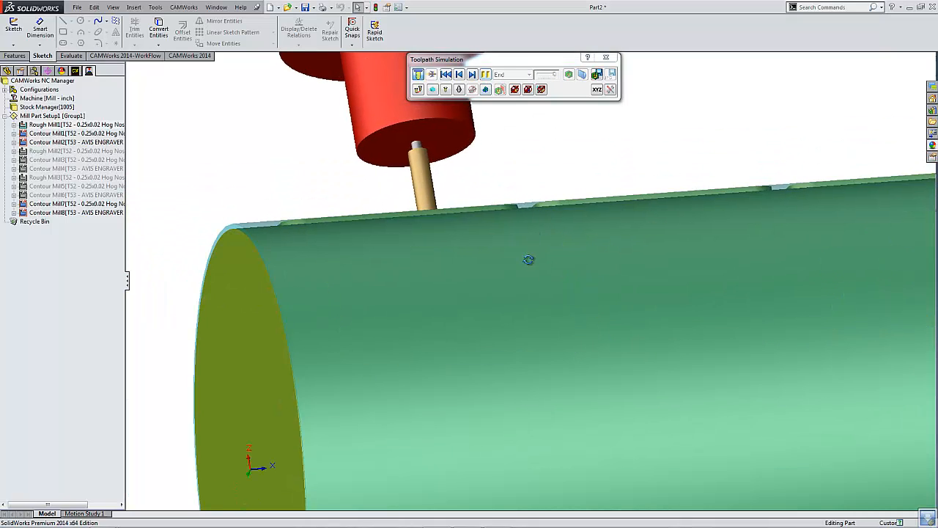
{"action": "middle_click_drag", "start_coordinate": [527, 259], "coordinate": [579, 361]}
{"action": "scroll", "coordinate": [485, 110], "scroll_direction": "up", "scroll_amount": 4}
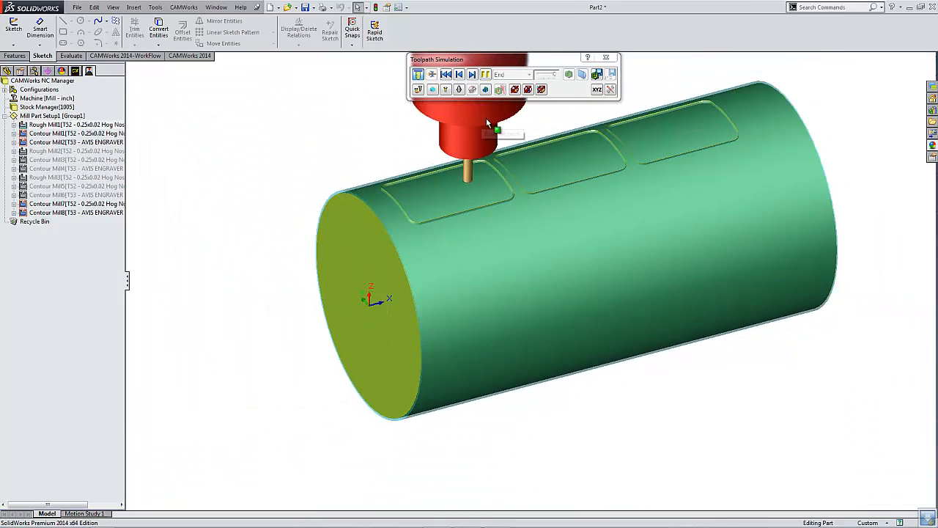
{"action": "scroll", "coordinate": [484, 126], "scroll_direction": "down", "scroll_amount": 1}
{"action": "scroll", "coordinate": [492, 147], "scroll_direction": "down", "scroll_amount": 6}
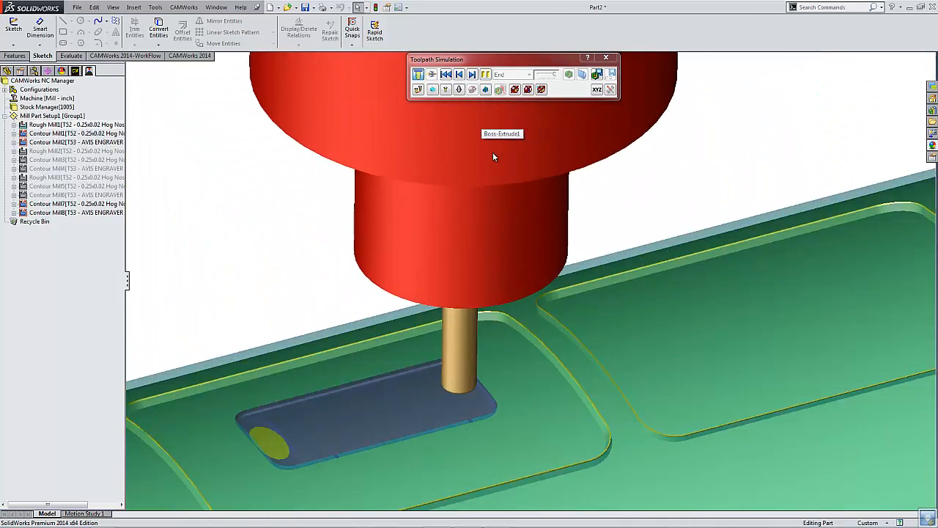
{"action": "scroll", "coordinate": [485, 178], "scroll_direction": "up", "scroll_amount": 4}
{"action": "scroll", "coordinate": [484, 346], "scroll_direction": "down", "scroll_amount": 4}
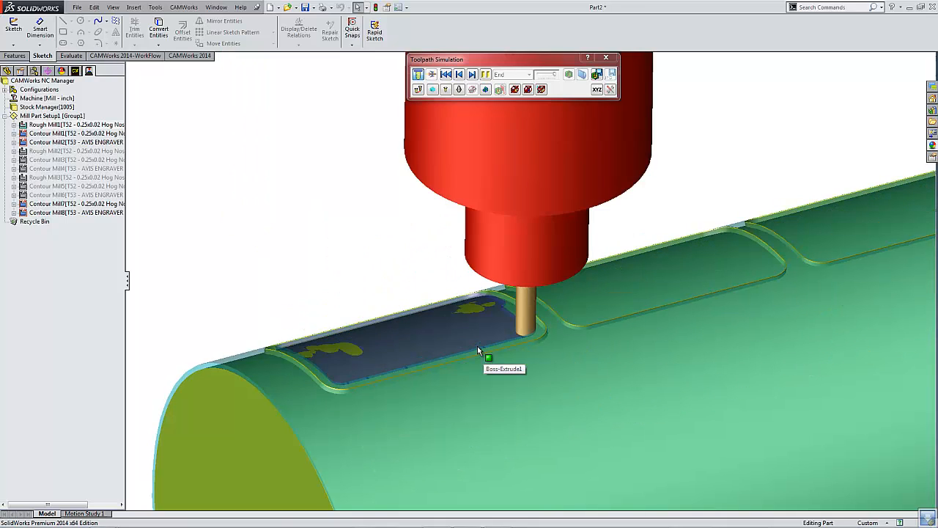
{"action": "scroll", "coordinate": [478, 346], "scroll_direction": "down", "scroll_amount": 1}
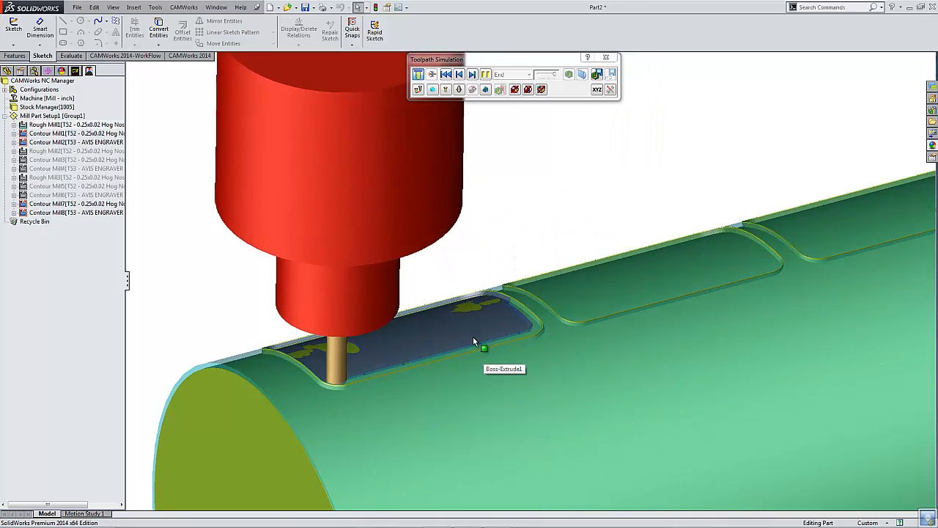
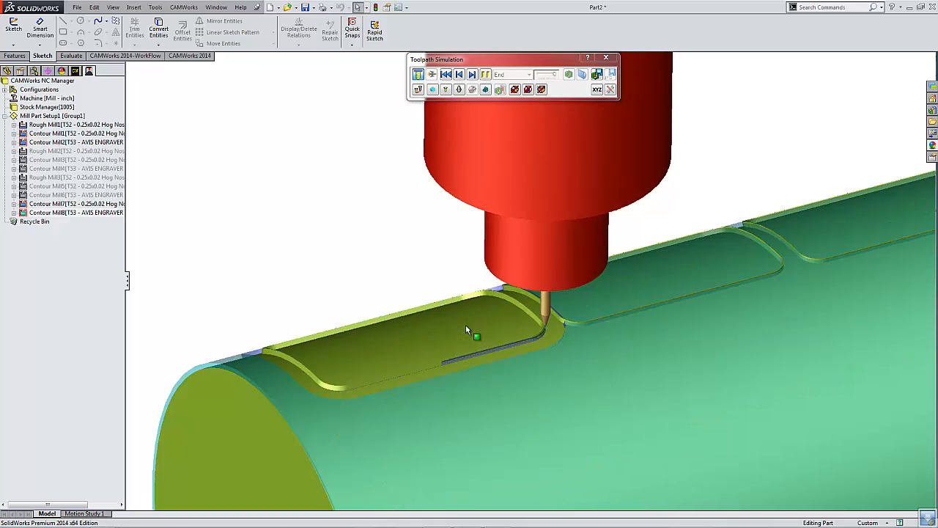
Inspect the simulated result along the first frame's outer edge and close the toolpath simulation
{"action": "scroll", "coordinate": [361, 371], "scroll_direction": "down", "scroll_amount": 5}
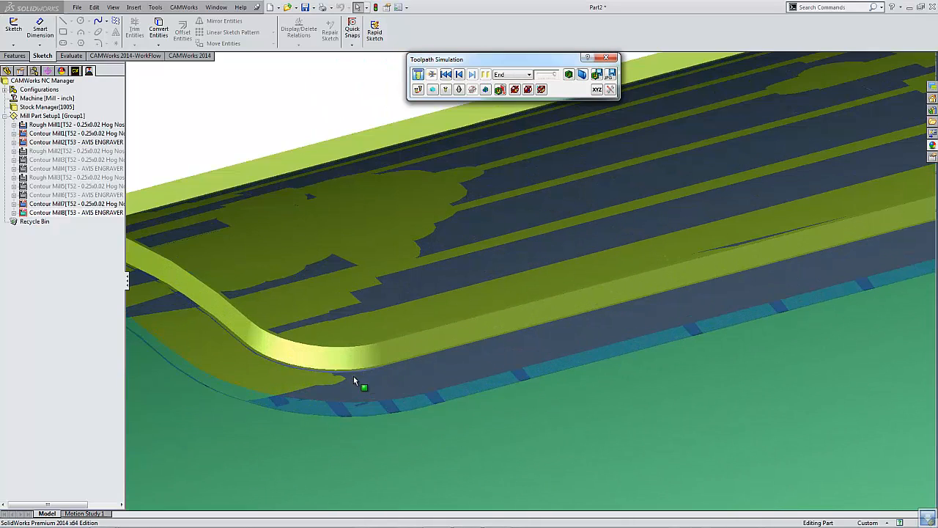
{"action": "scroll", "coordinate": [614, 190], "scroll_direction": "up", "scroll_amount": 3}
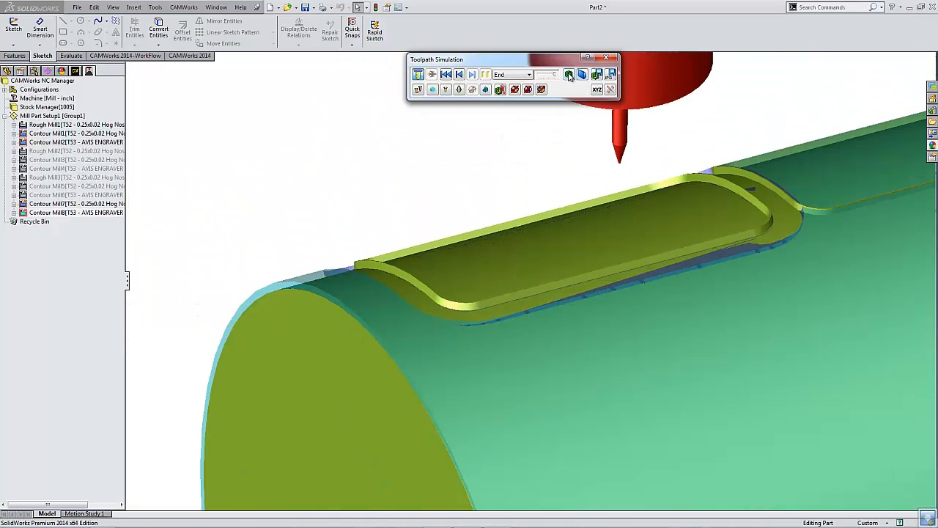
{"action": "left_click", "coordinate": [606, 59]}
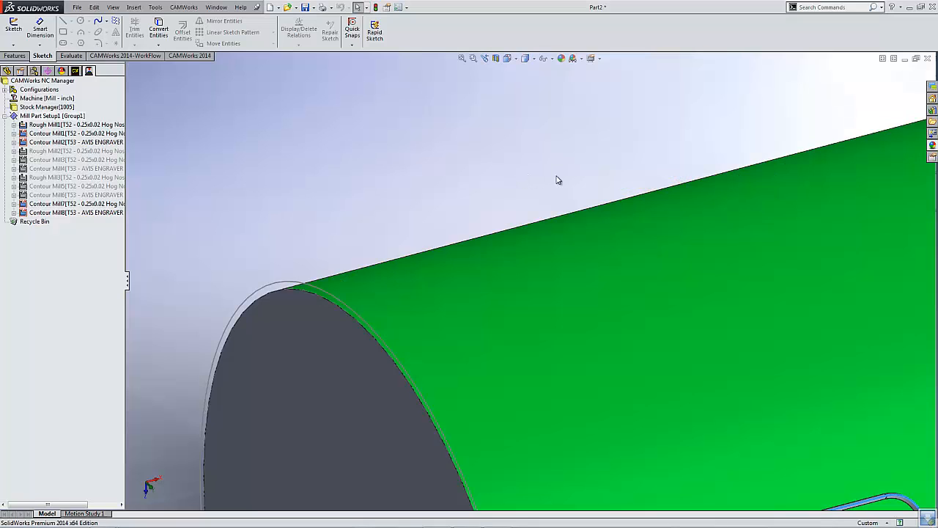
Start a new pattern from the machining features Wrapped Pocket1 and Wrapped Boss1 together
{"action": "scroll", "coordinate": [557, 180], "scroll_direction": "up", "scroll_amount": 6}
{"action": "middle_click_drag", "start_coordinate": [767, 401], "coordinate": [788, 211]}
{"action": "scroll", "coordinate": [802, 291], "scroll_direction": "up", "scroll_amount": 3}
{"action": "scroll", "coordinate": [585, 262], "scroll_direction": "down", "scroll_amount": 3}
{"action": "middle_click_drag", "start_coordinate": [585, 262], "coordinate": [242, 205]}
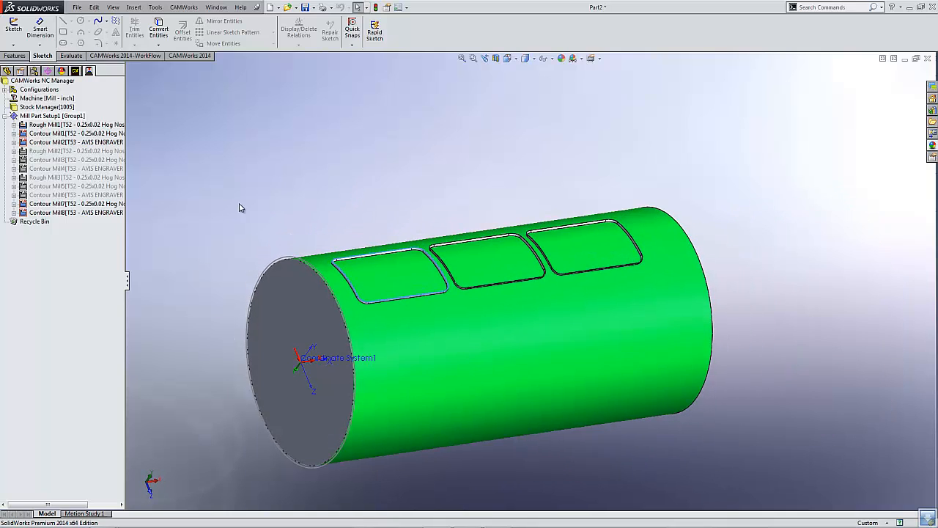
{"action": "left_click", "coordinate": [74, 72]}
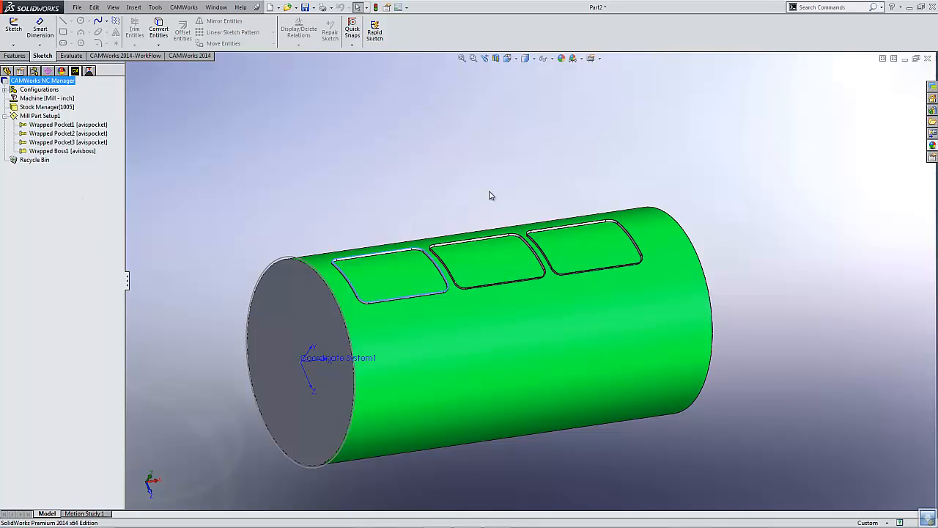
{"action": "middle_click_drag", "start_coordinate": [507, 218], "coordinate": [509, 222]}
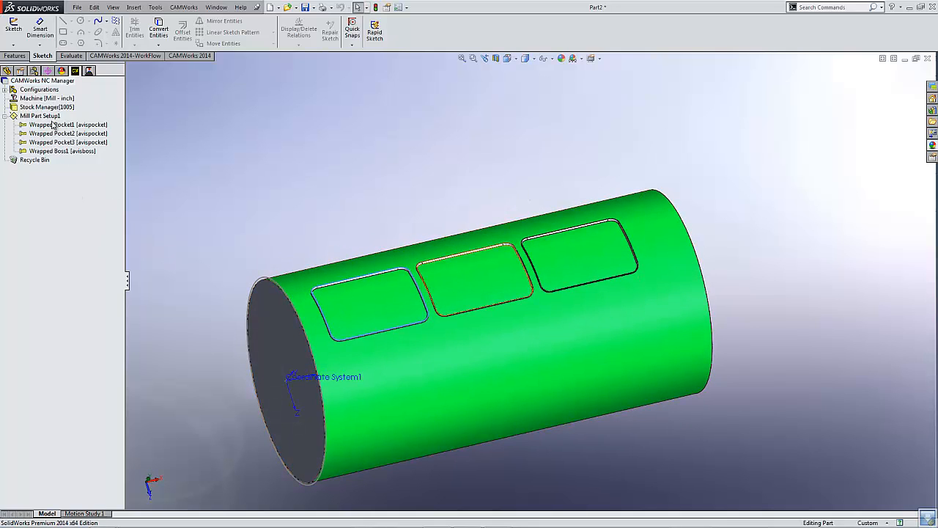
{"action": "left_click", "coordinate": [64, 126]}
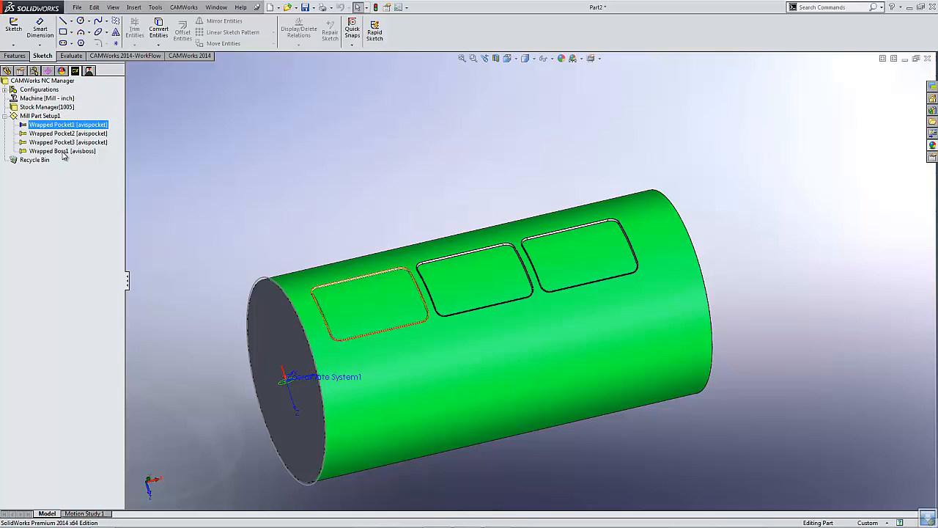
{"action": "left_click", "coordinate": [63, 152], "text": "ctrl"}
{"action": "right_click", "coordinate": [63, 151]}
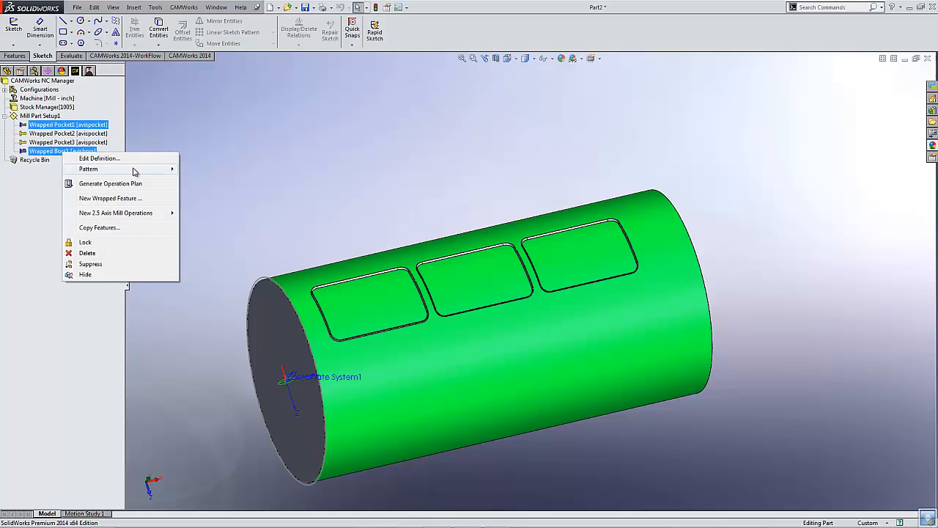
{"action": "left_click", "coordinate": [231, 169]}
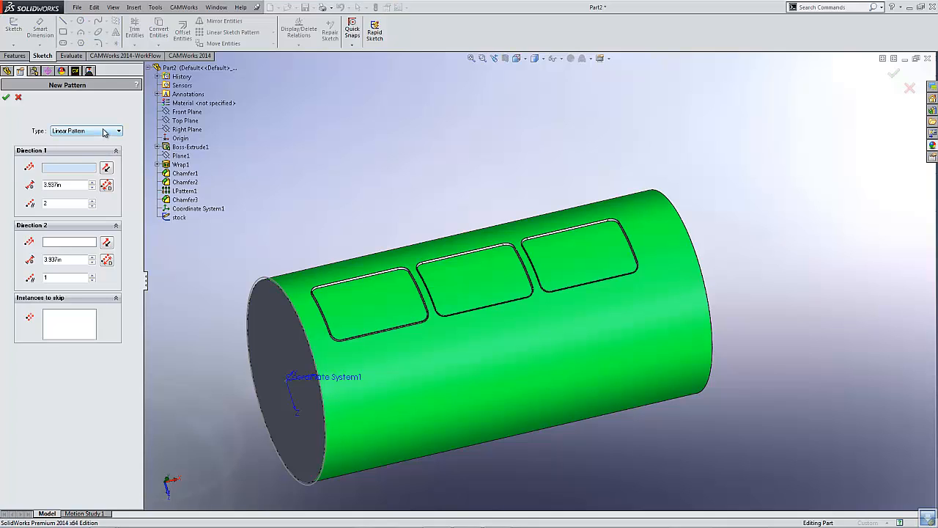
Create the features as a circular pattern around the cylinder's curved face, with 6 instances over 360 degrees
{"action": "left_click", "coordinate": [104, 132]}
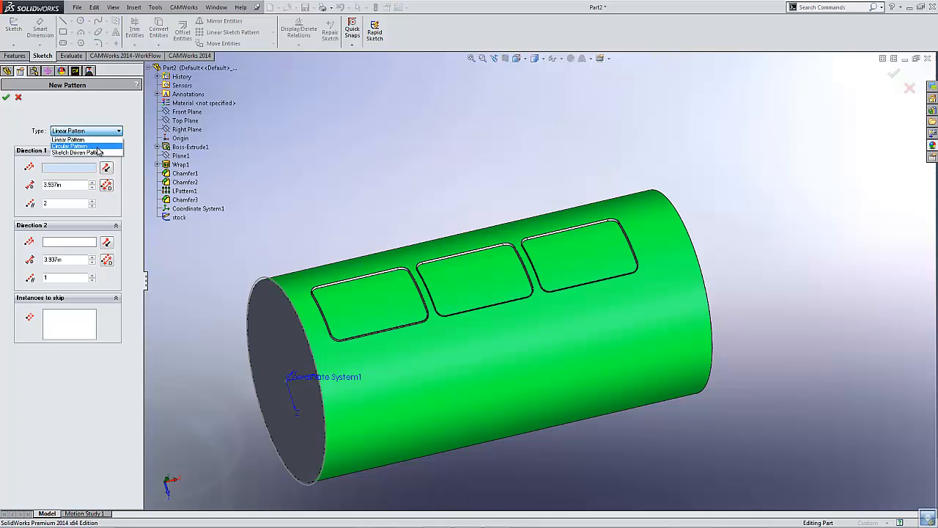
{"action": "left_click", "coordinate": [95, 147]}
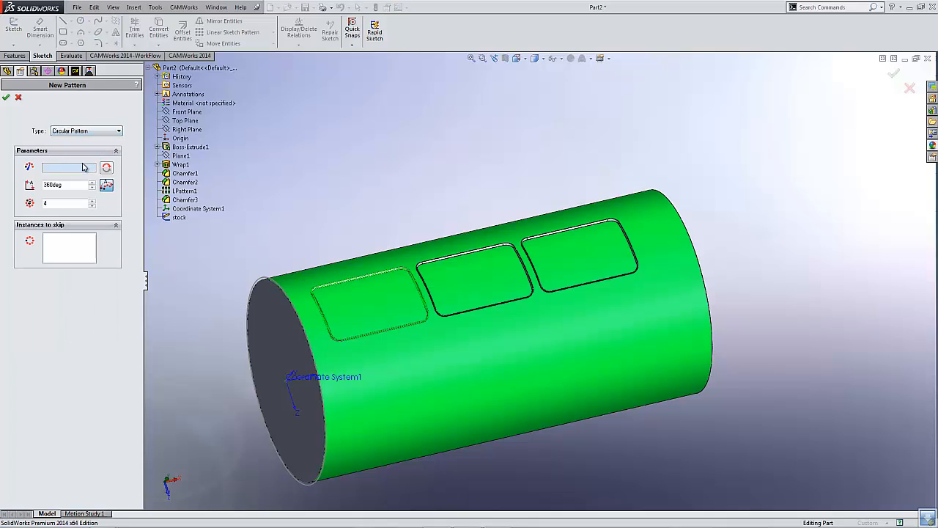
{"action": "left_click", "coordinate": [366, 358]}
{"action": "middle_click_drag", "start_coordinate": [249, 383], "coordinate": [308, 344]}
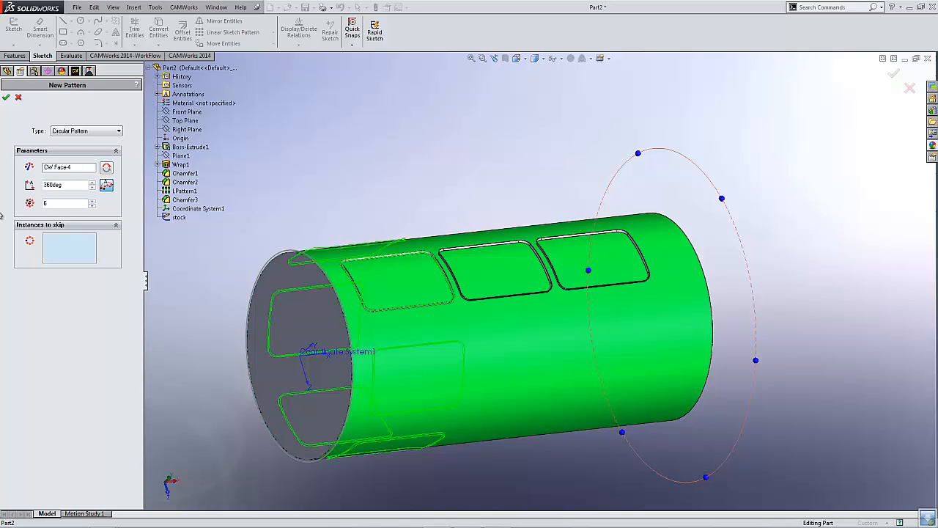
{"action": "middle_click_drag", "start_coordinate": [358, 343], "coordinate": [388, 330]}
{"action": "left_click", "coordinate": [6, 98]}
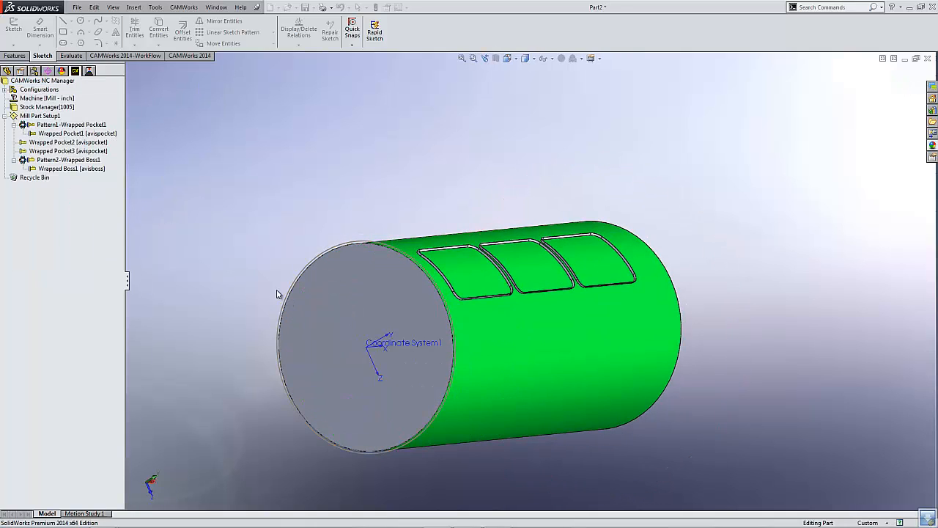
Examine the Rough Mill1 toolpath on the patterned pockets around the cylinder
{"action": "middle_click_drag", "start_coordinate": [369, 286], "coordinate": [308, 271]}
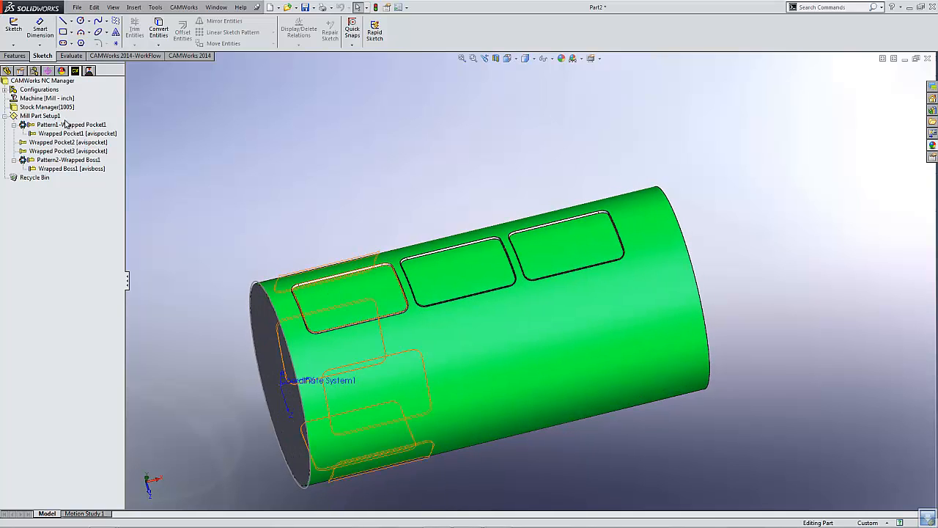
{"action": "left_click", "coordinate": [88, 72]}
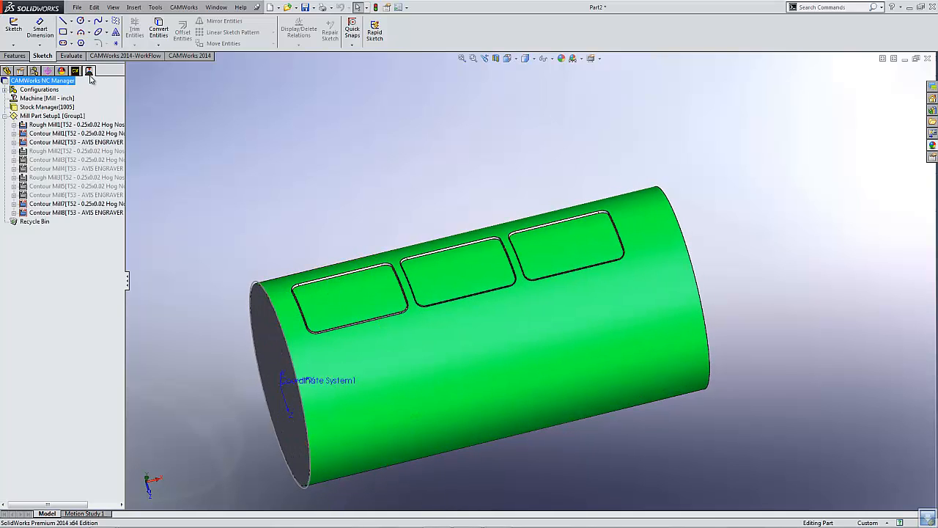
{"action": "left_click", "coordinate": [110, 124]}
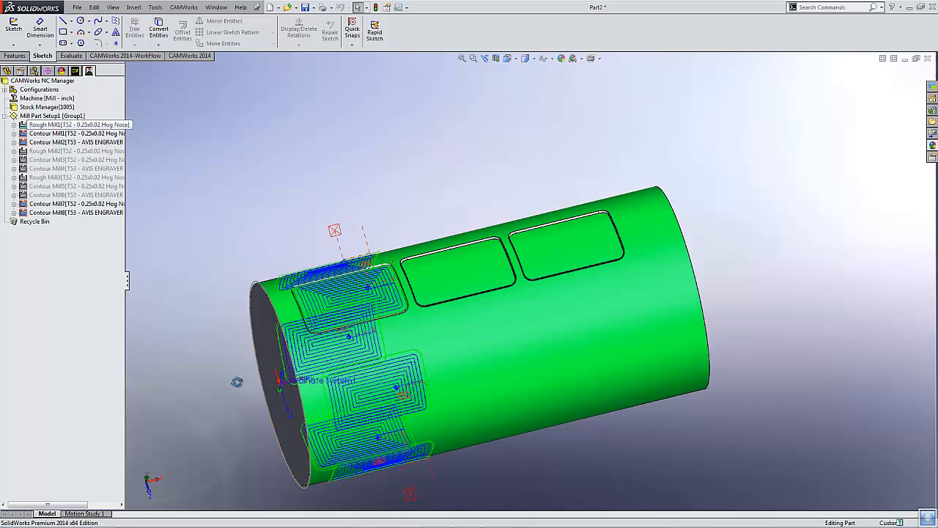
{"action": "mouse_move", "coordinate": [237, 382]}
{"action": "middle_mouse_down"}
{"action": "mouse_move", "coordinate": [314, 358]}
{"action": "mouse_move", "coordinate": [279, 349]}
{"action": "mouse_move", "coordinate": [251, 360]}
{"action": "mouse_move", "coordinate": [263, 380]}
{"action": "mouse_move", "coordinate": [249, 378]}
{"action": "middle_mouse_up"}
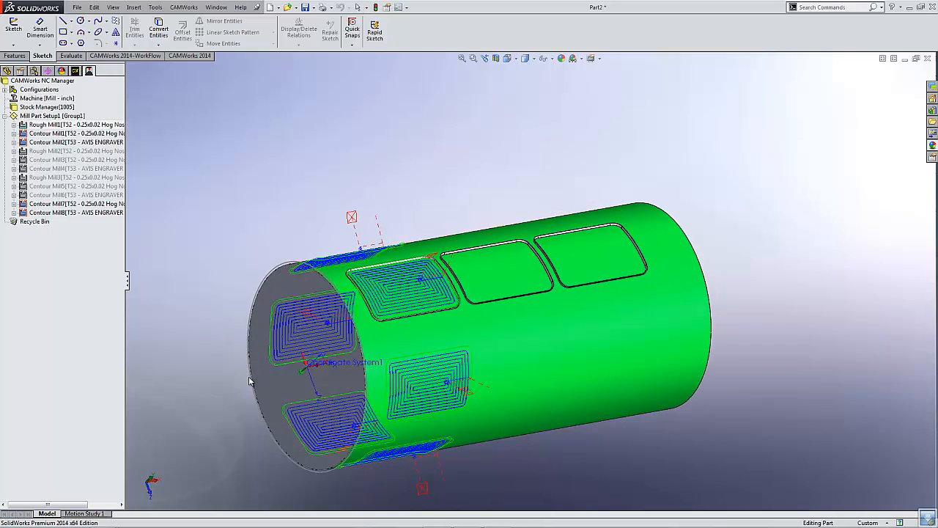
{"action": "scroll", "coordinate": [541, 286], "scroll_direction": "down", "scroll_amount": 5}
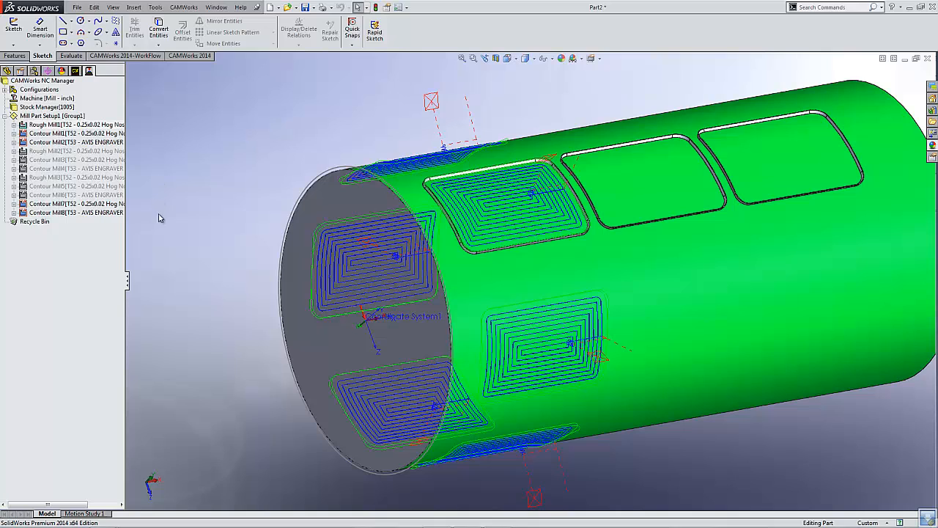
Post process the Rough Mill1 operation and save the output file as Part2.txt in M4AXIS-TUTORIAL format
{"action": "left_click", "coordinate": [73, 125]}
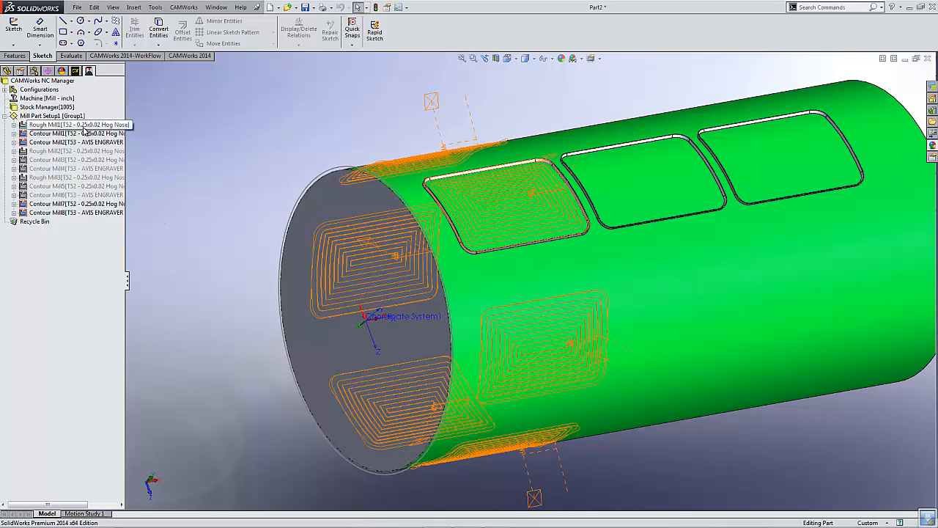
{"action": "right_click", "coordinate": [88, 126]}
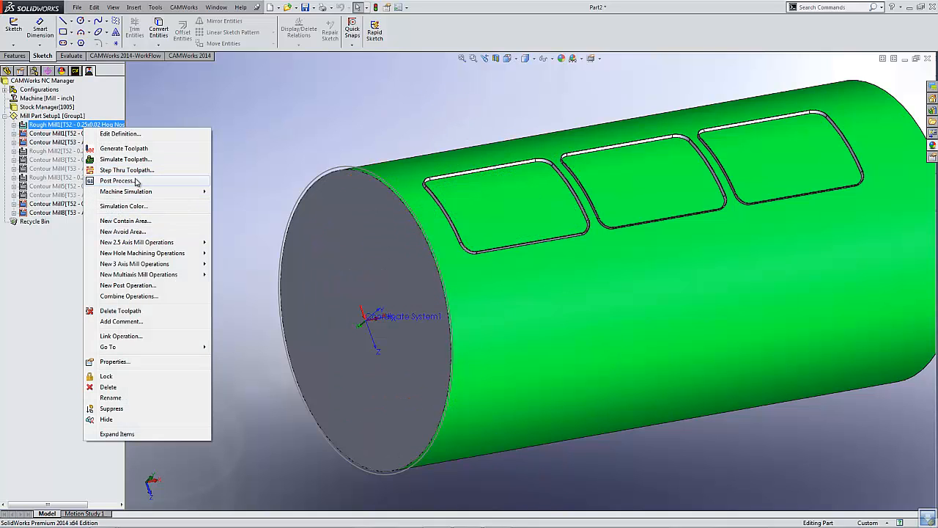
{"action": "left_click", "coordinate": [137, 181]}
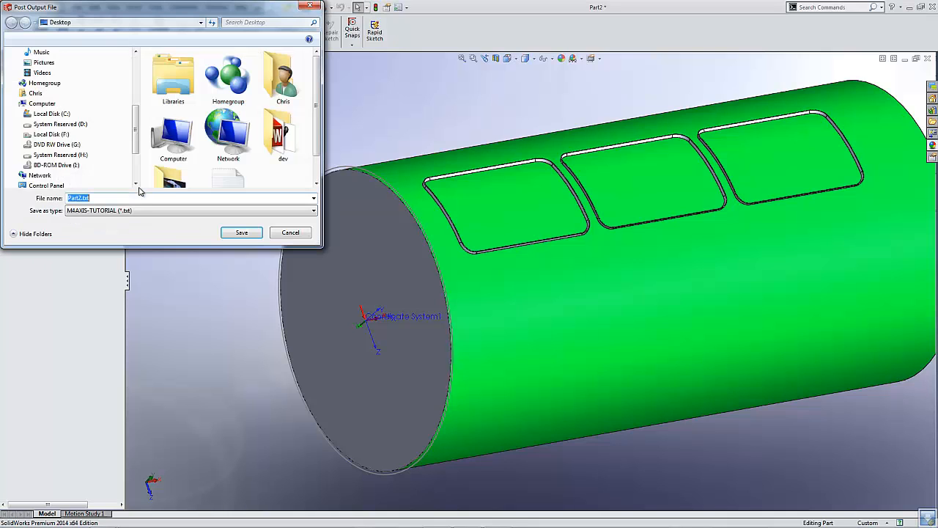
{"action": "left_click", "coordinate": [242, 233]}
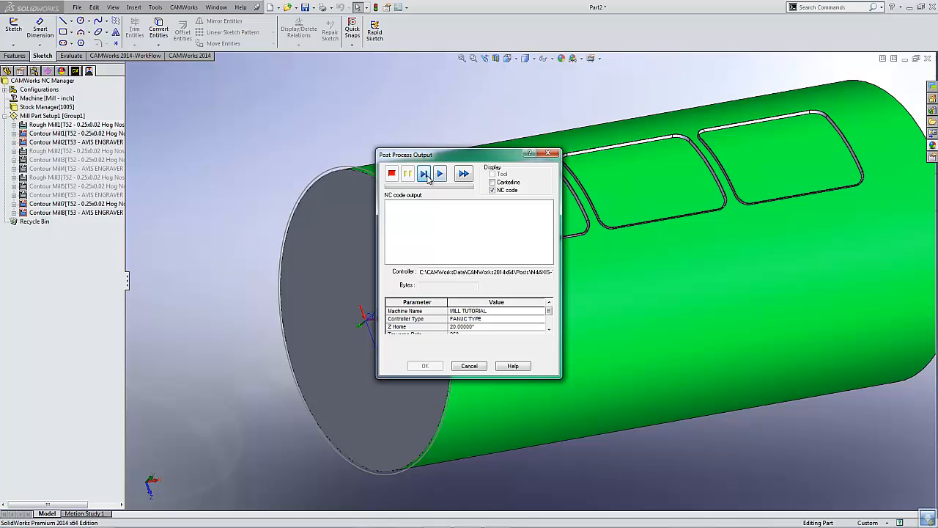
Step block by block through the beginning of the NC code output for Rough Mill1
{"action": "left_click", "coordinate": [427, 178]}
{"action": "left_click", "coordinate": [428, 178]}
{"action": "left_click", "coordinate": [427, 178]}
{"action": "left_click", "coordinate": [427, 178]}
{"action": "left_click", "coordinate": [428, 179]}
{"action": "left_click", "coordinate": [428, 178]}
{"action": "left_click", "coordinate": [428, 178]}
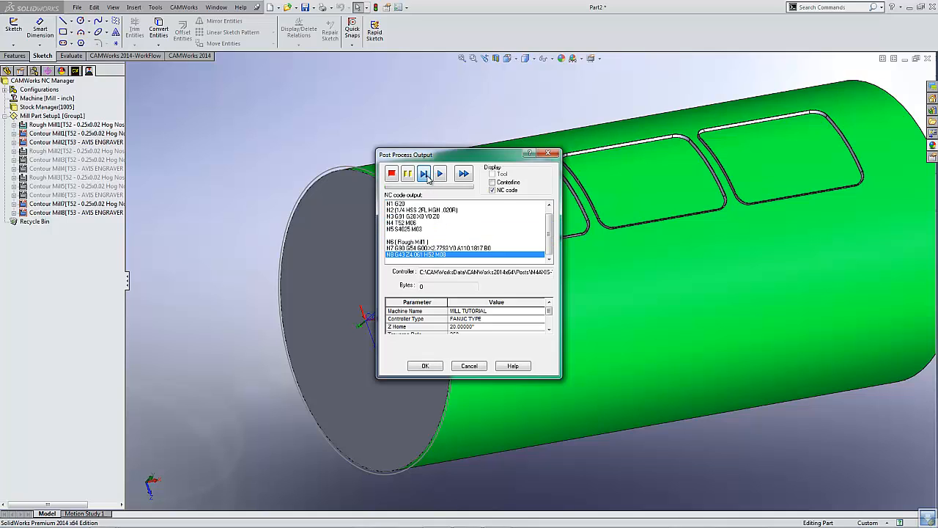
{"action": "left_click", "coordinate": [427, 177]}
{"action": "left_click", "coordinate": [424, 178]}
{"action": "left_click", "coordinate": [424, 177]}
{"action": "left_click", "coordinate": [424, 177]}
{"action": "left_click", "coordinate": [424, 178]}
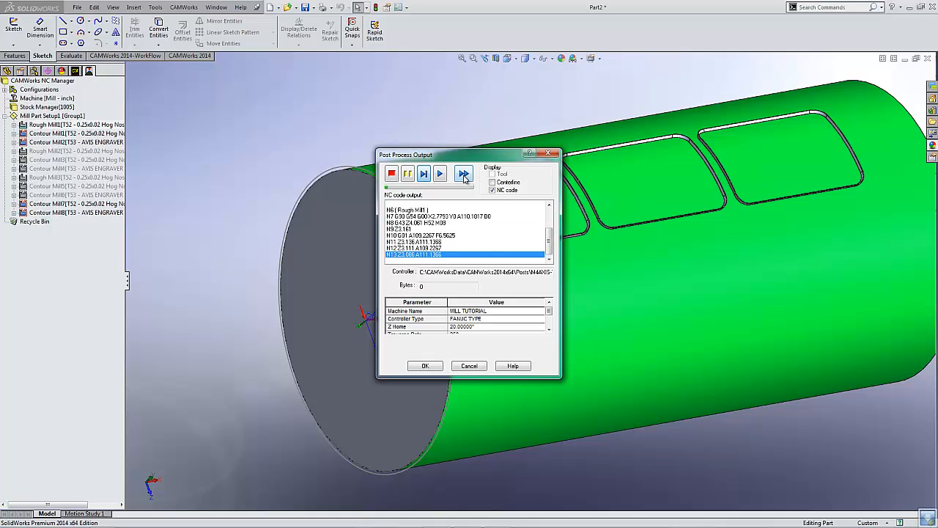
Output the remaining Rough Mill1 NC code, finish post processing and look through the generated Part2.txt before closing it
{"action": "left_click", "coordinate": [465, 175]}
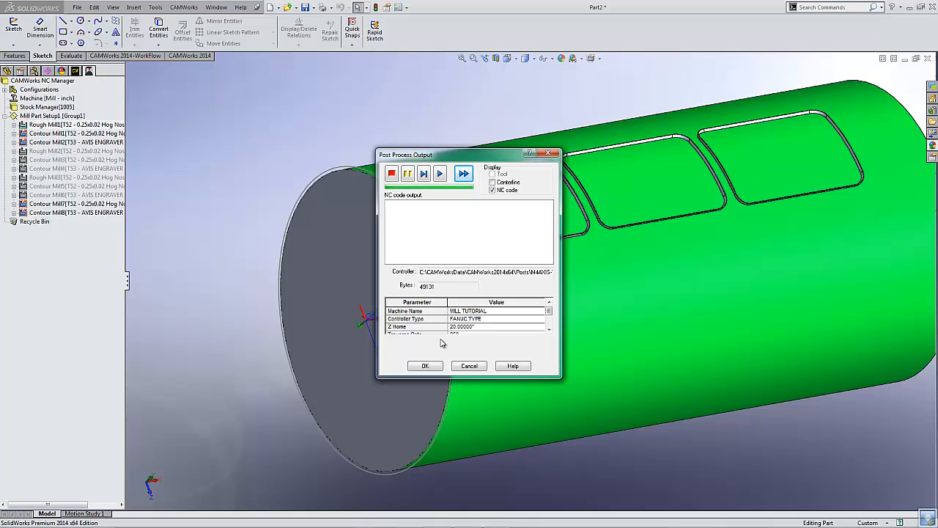
{"action": "left_click", "coordinate": [426, 366]}
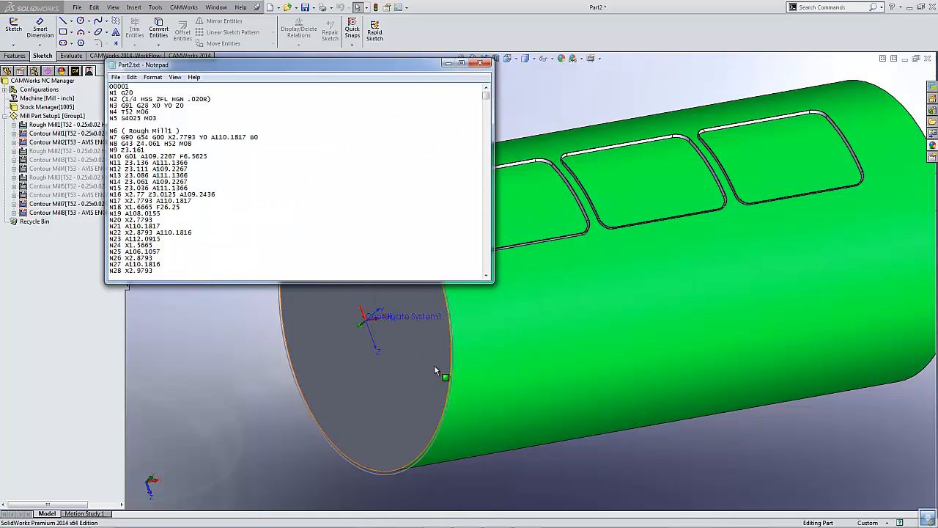
{"action": "left_click_drag", "start_coordinate": [486, 95], "coordinate": [486, 164]}
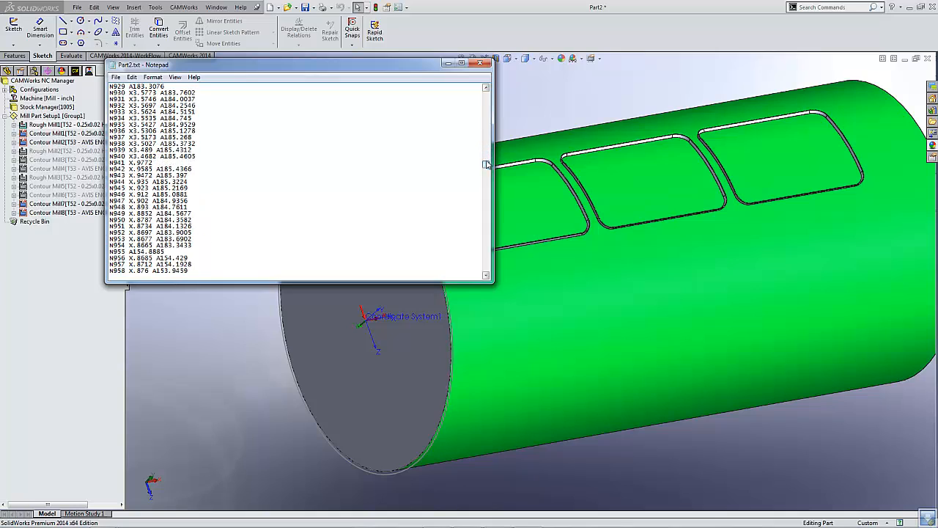
{"action": "left_click", "coordinate": [481, 64]}
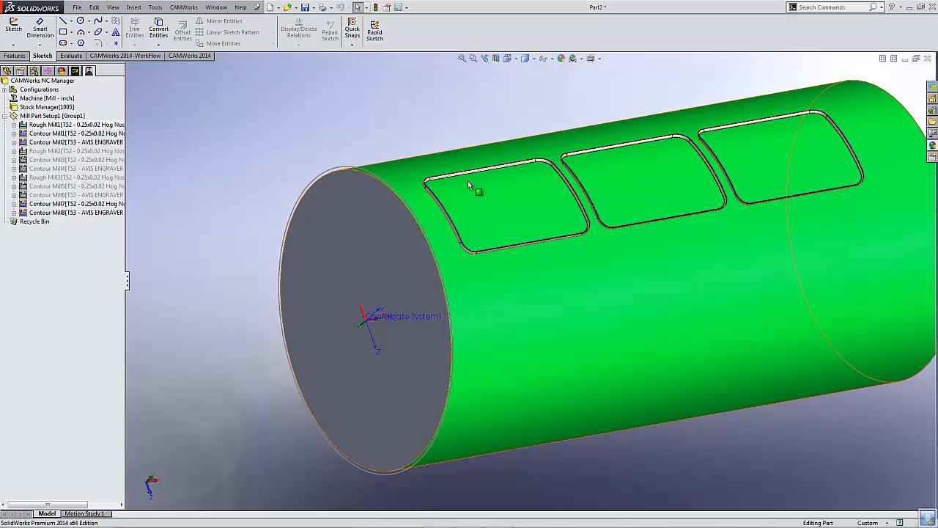
{"action": "scroll", "coordinate": [663, 193], "scroll_direction": "up", "scroll_amount": 1}
{"action": "scroll", "coordinate": [660, 194], "scroll_direction": "down", "scroll_amount": 4}
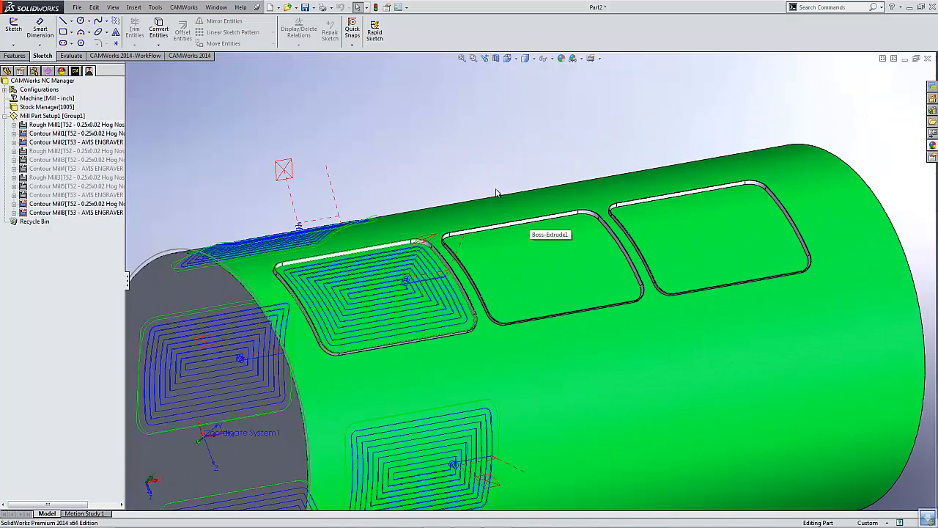
{"action": "scroll", "coordinate": [420, 248], "scroll_direction": "up", "scroll_amount": 2}
{"action": "mouse_move", "coordinate": [459, 190]}
{"action": "middle_mouse_down"}
{"action": "mouse_move", "coordinate": [448, 209]}
{"action": "mouse_move", "coordinate": [448, 188]}
{"action": "mouse_move", "coordinate": [446, 203]}
{"action": "mouse_move", "coordinate": [462, 192]}
{"action": "middle_mouse_up"}
{"action": "left_click", "coordinate": [463, 193]}
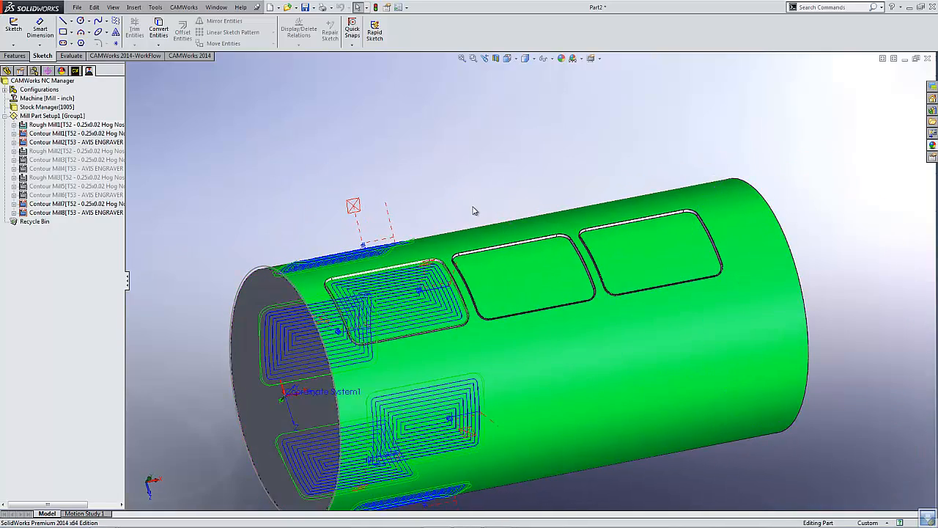
{"action": "scroll", "coordinate": [474, 211], "scroll_direction": "up", "scroll_amount": 1}
Edit the sketch inside the Wrap1 feature and set the rounded rectangle's height dimension to 3 in
{"action": "left_click", "coordinate": [8, 73]}
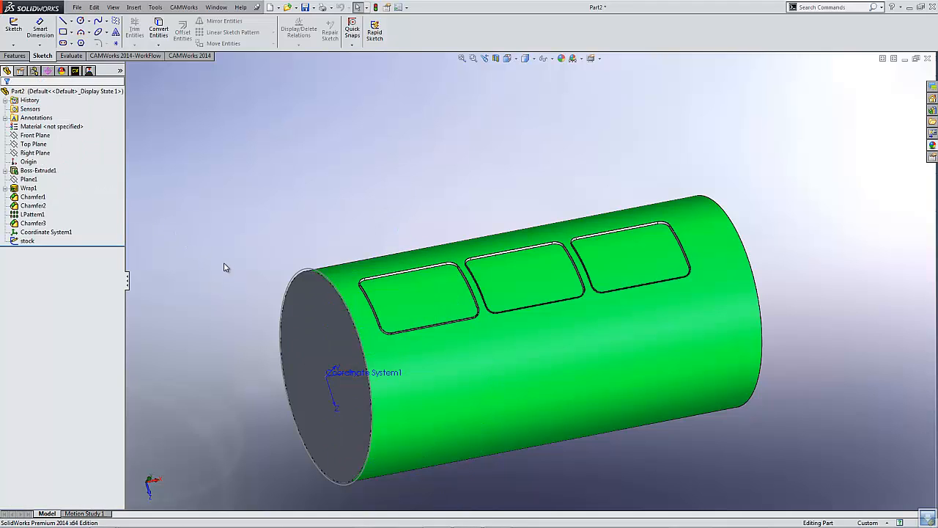
{"action": "scroll", "coordinate": [366, 279], "scroll_direction": "down", "scroll_amount": 2}
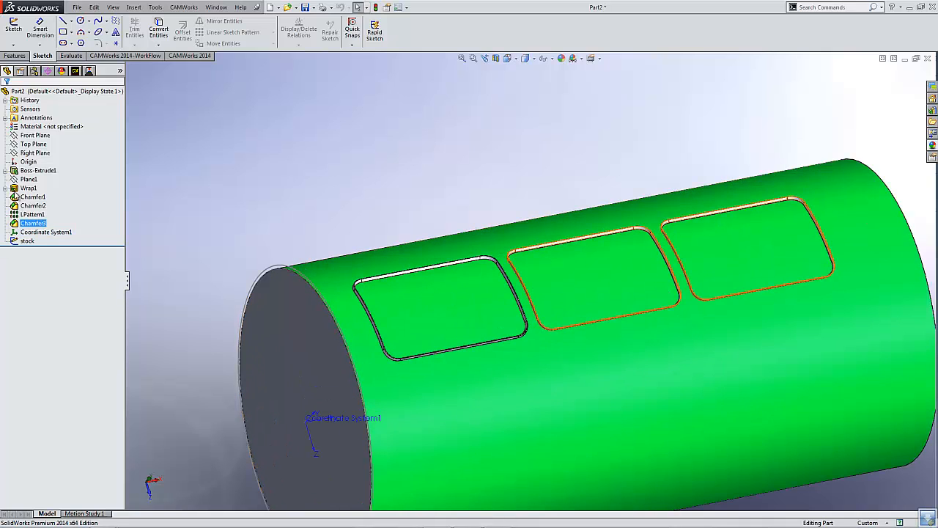
{"action": "left_click", "coordinate": [6, 188]}
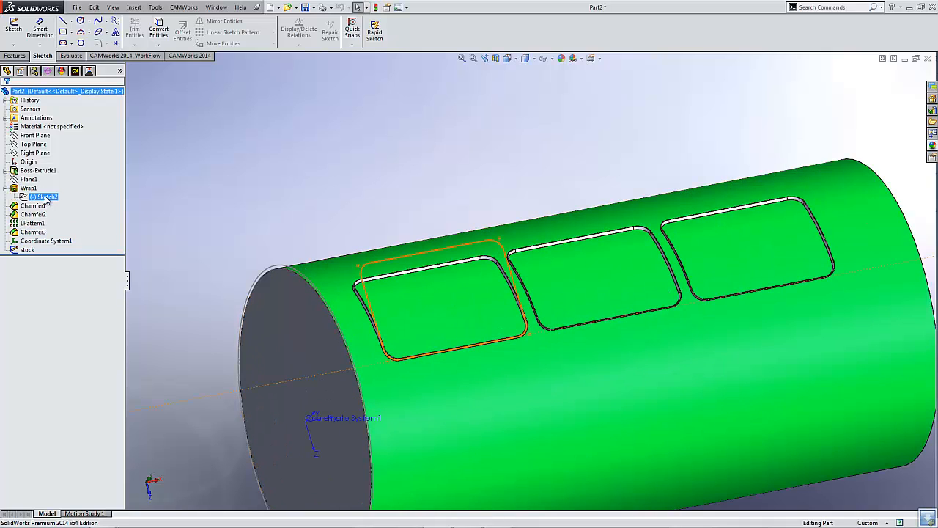
{"action": "right_click", "coordinate": [46, 200]}
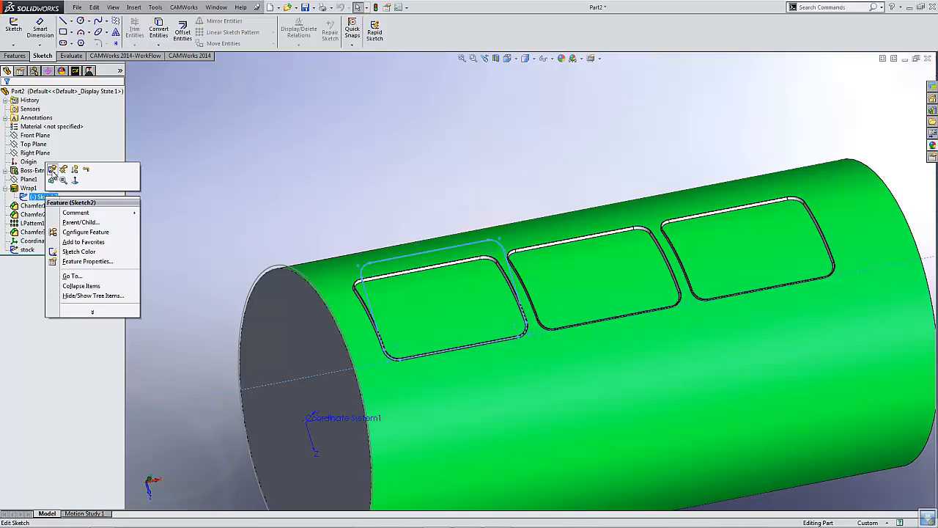
{"action": "left_click", "coordinate": [52, 170]}
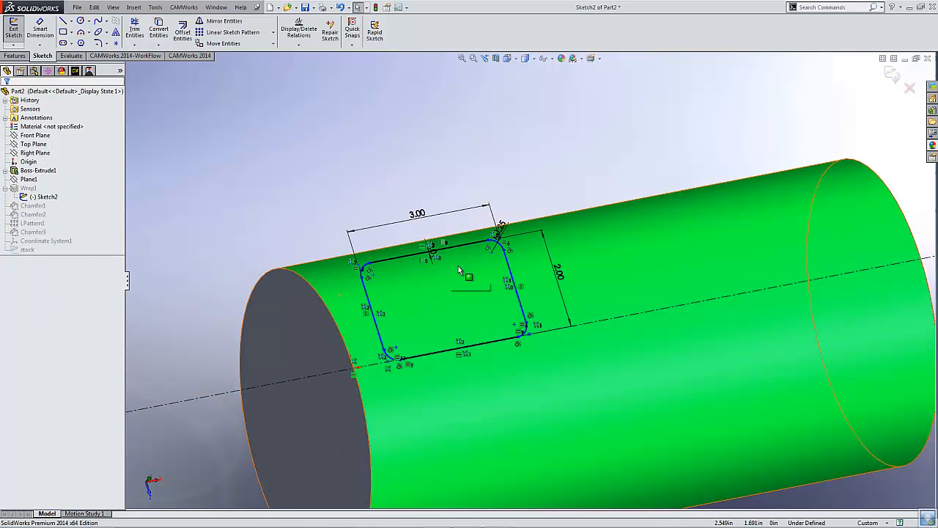
{"action": "scroll", "coordinate": [459, 271], "scroll_direction": "down", "scroll_amount": 3}
{"action": "mouse_move", "coordinate": [457, 302]}
{"action": "middle_mouse_down"}
{"action": "mouse_move", "coordinate": [462, 278]}
{"action": "mouse_move", "coordinate": [443, 300]}
{"action": "mouse_move", "coordinate": [509, 302]}
{"action": "middle_mouse_up"}
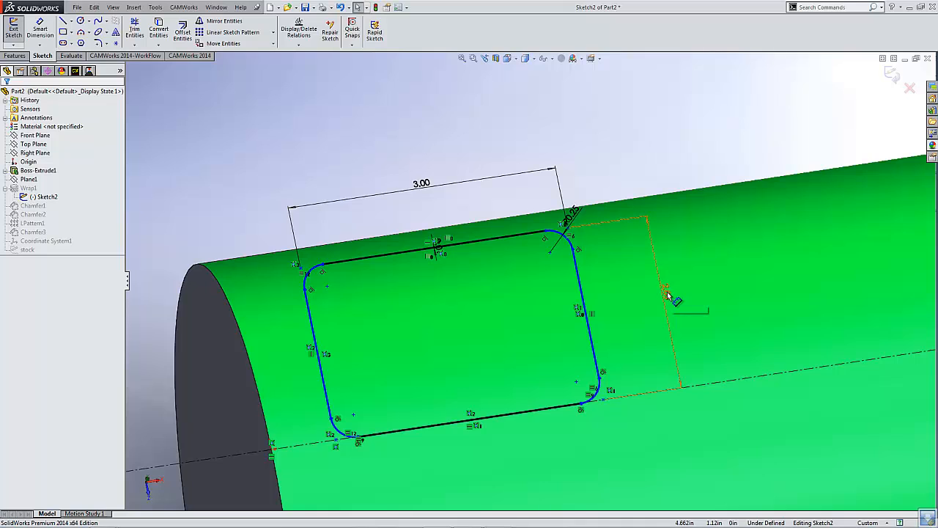
{"action": "double_click", "coordinate": [646, 352]}
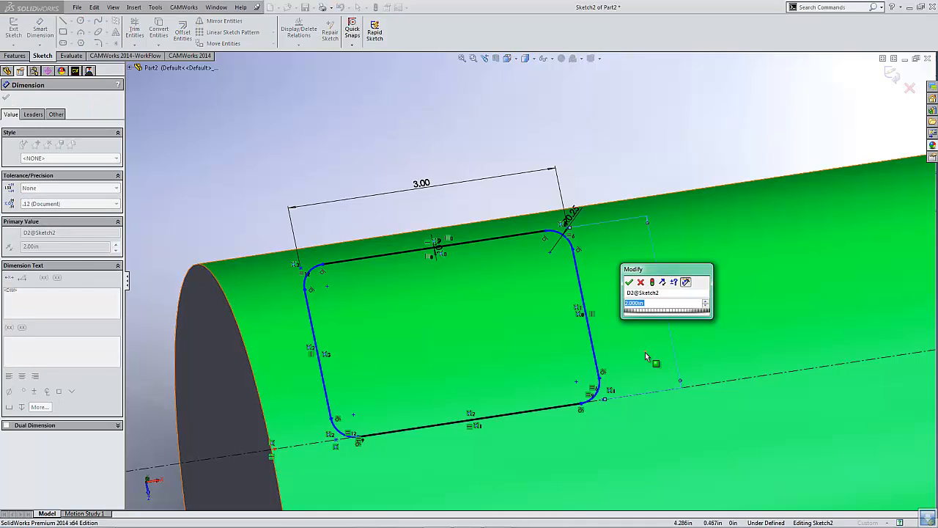
{"action": "key", "text": "Return"}
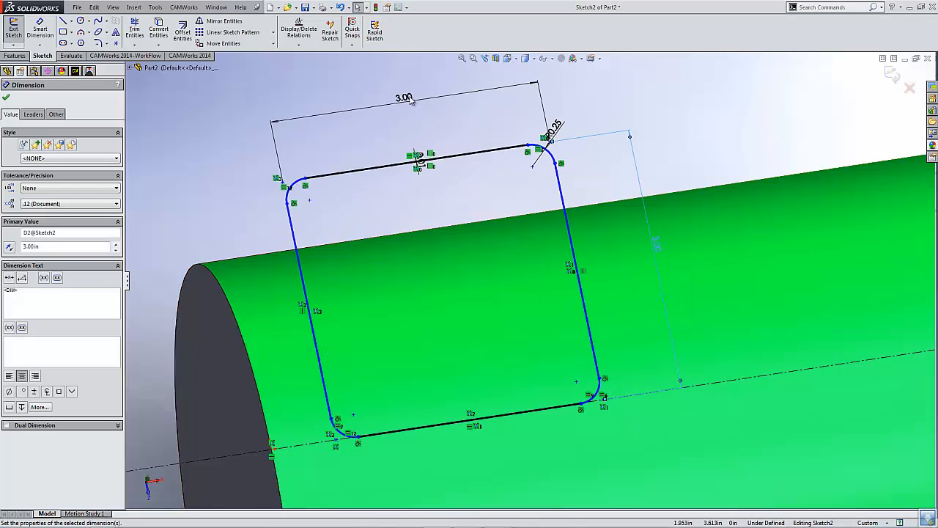
Set the rounded rectangle's length along the cylinder to 2.25 in and exit the sketch to rebuild the part
{"action": "left_click", "coordinate": [411, 100]}
{"action": "double_click", "coordinate": [409, 97]}
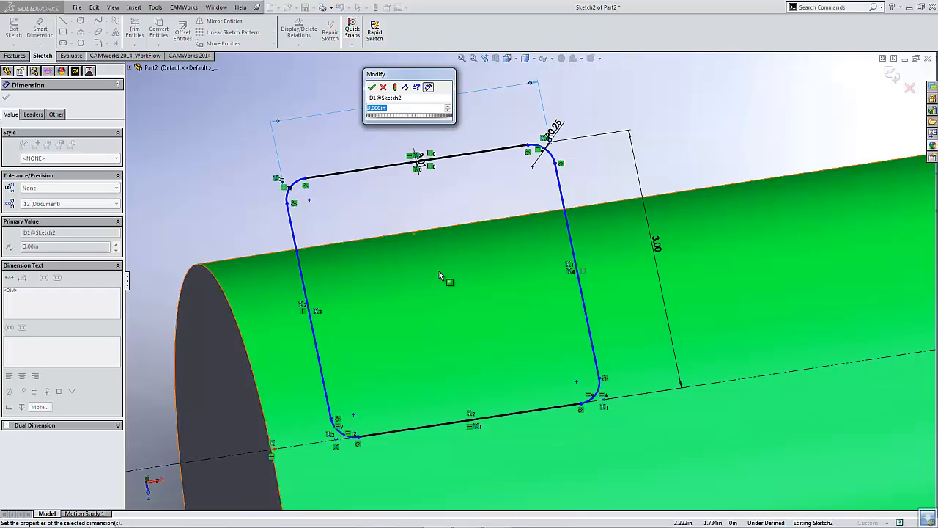
{"action": "type", "text": "2.25"}
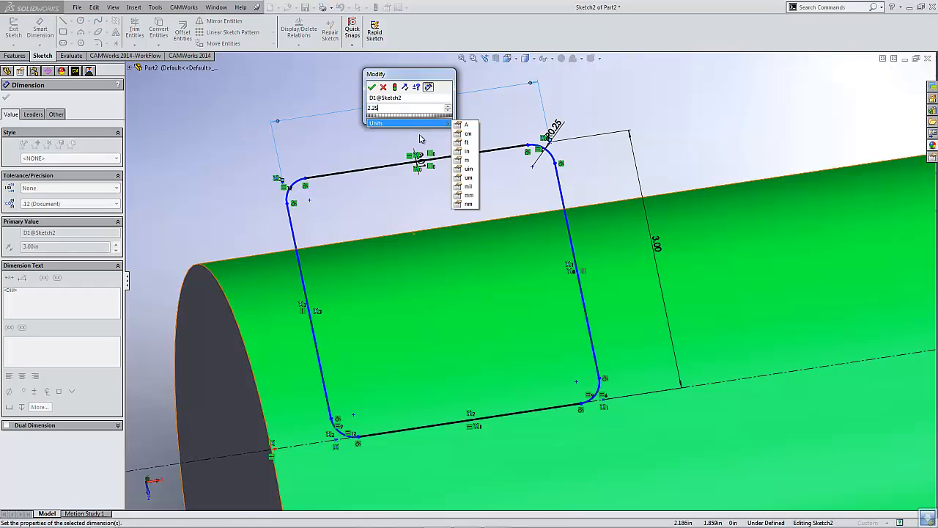
{"action": "left_click", "coordinate": [372, 91]}
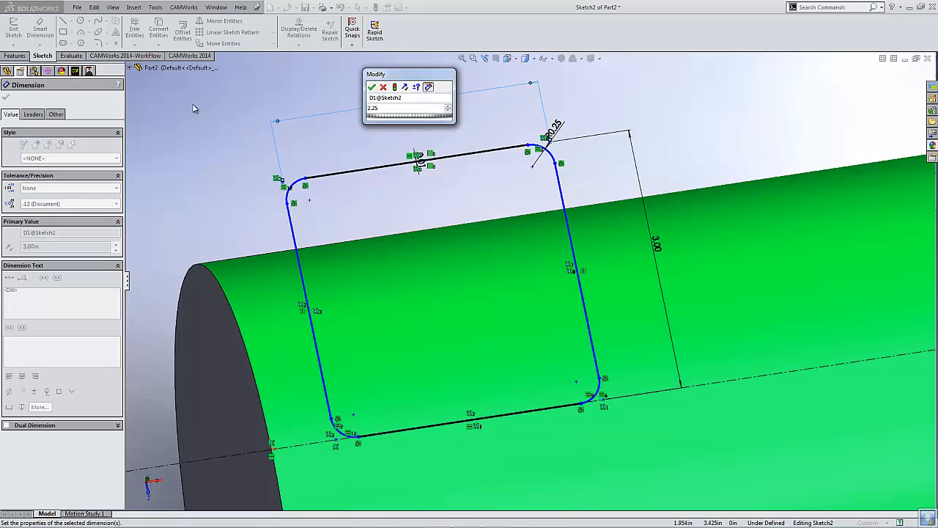
{"action": "left_click", "coordinate": [372, 88]}
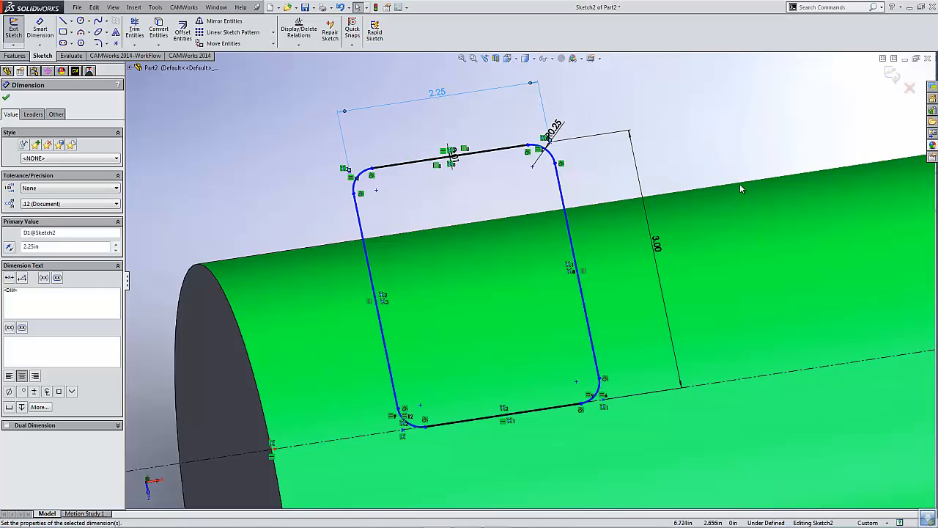
{"action": "scroll", "coordinate": [741, 189], "scroll_direction": "up", "scroll_amount": 2}
{"action": "left_click", "coordinate": [12, 33]}
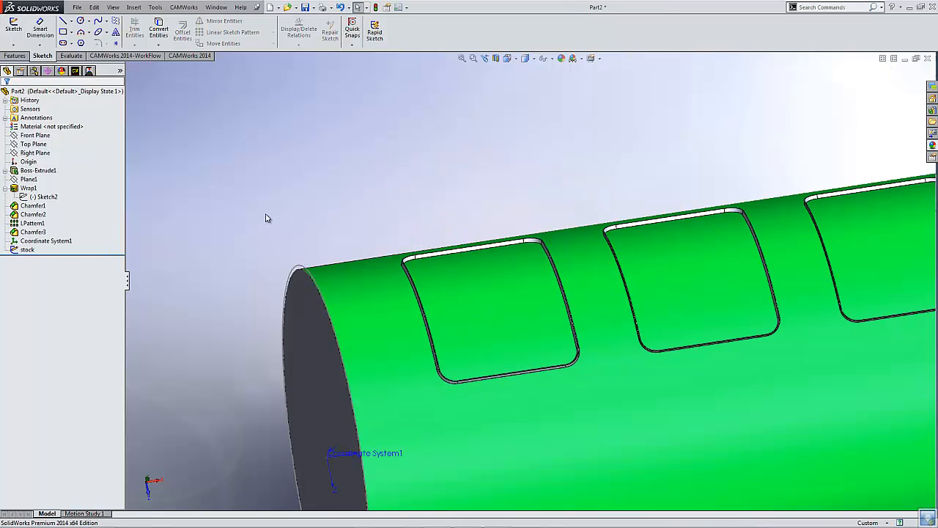
Rebuild the CAMWorks data for the changed part, suppressing the change warning until the next part rebuild
{"action": "scroll", "coordinate": [739, 299], "scroll_direction": "up", "scroll_amount": 2}
{"action": "scroll", "coordinate": [706, 253], "scroll_direction": "down", "scroll_amount": 3}
{"action": "scroll", "coordinate": [375, 291], "scroll_direction": "up", "scroll_amount": 2}
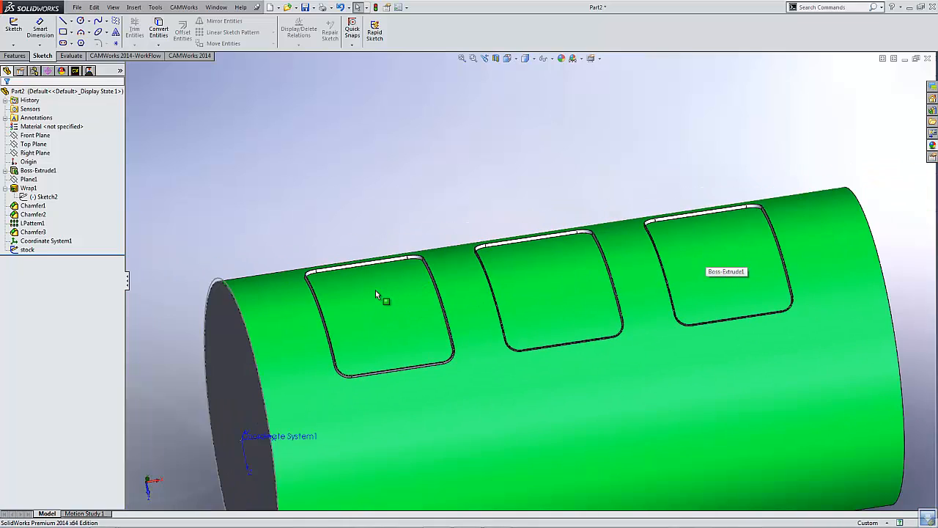
{"action": "scroll", "coordinate": [376, 291], "scroll_direction": "down", "scroll_amount": 7}
{"action": "scroll", "coordinate": [387, 294], "scroll_direction": "up", "scroll_amount": 2}
{"action": "mouse_move", "coordinate": [453, 311]}
{"action": "middle_mouse_down"}
{"action": "mouse_move", "coordinate": [468, 295]}
{"action": "mouse_move", "coordinate": [462, 300]}
{"action": "middle_mouse_up"}
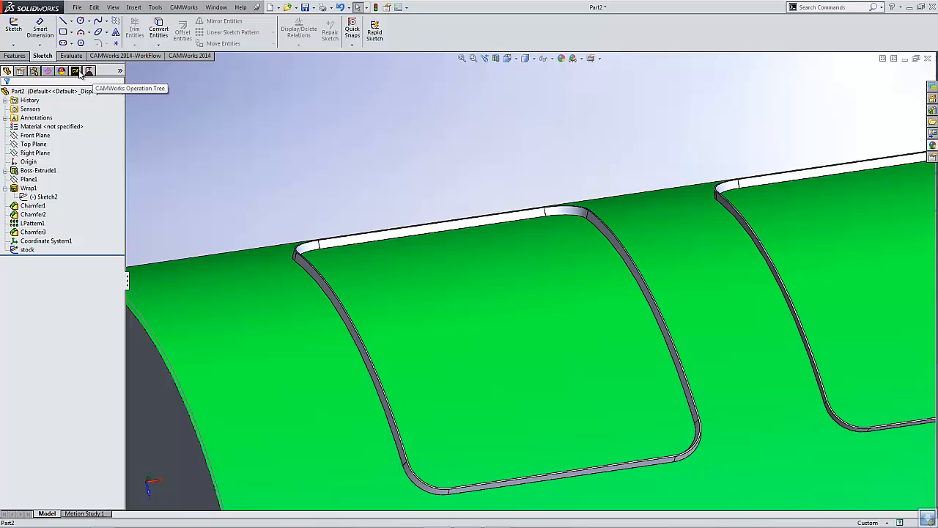
{"action": "left_click", "coordinate": [89, 71]}
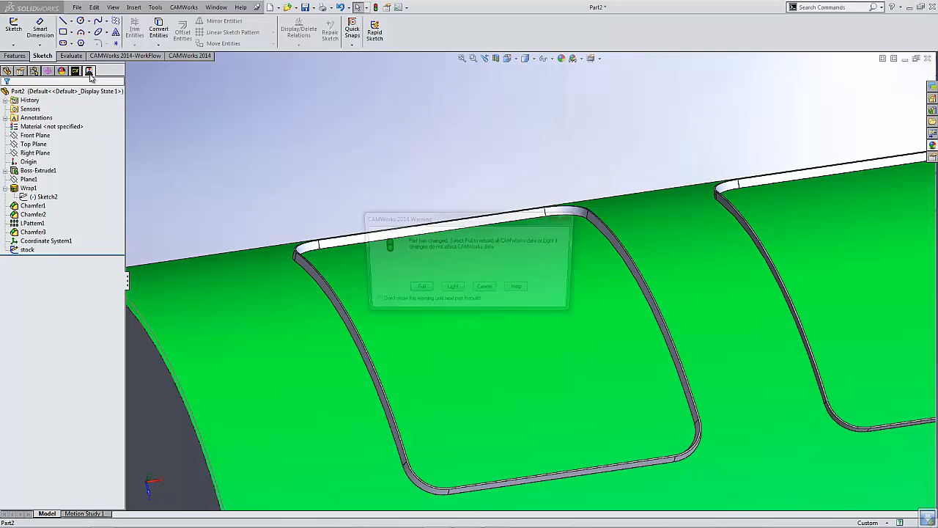
{"action": "left_click", "coordinate": [383, 305]}
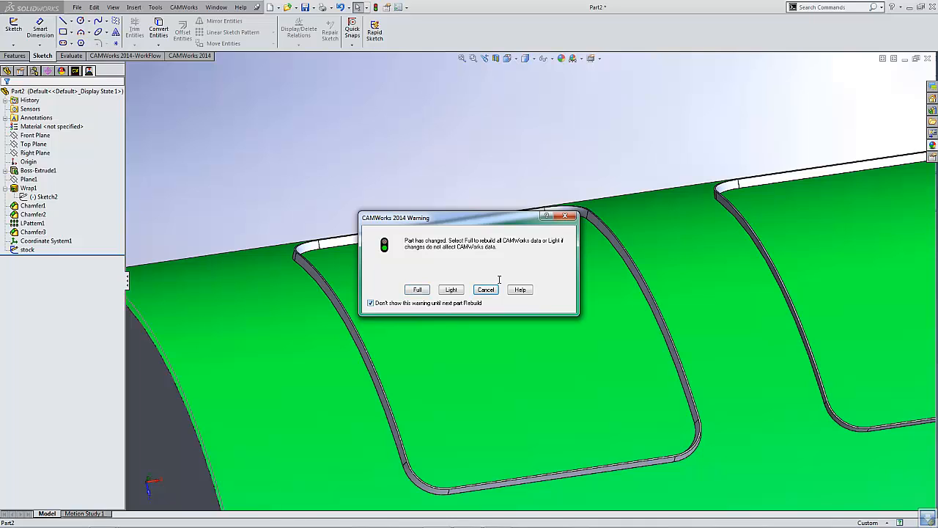
{"action": "left_click", "coordinate": [451, 290]}
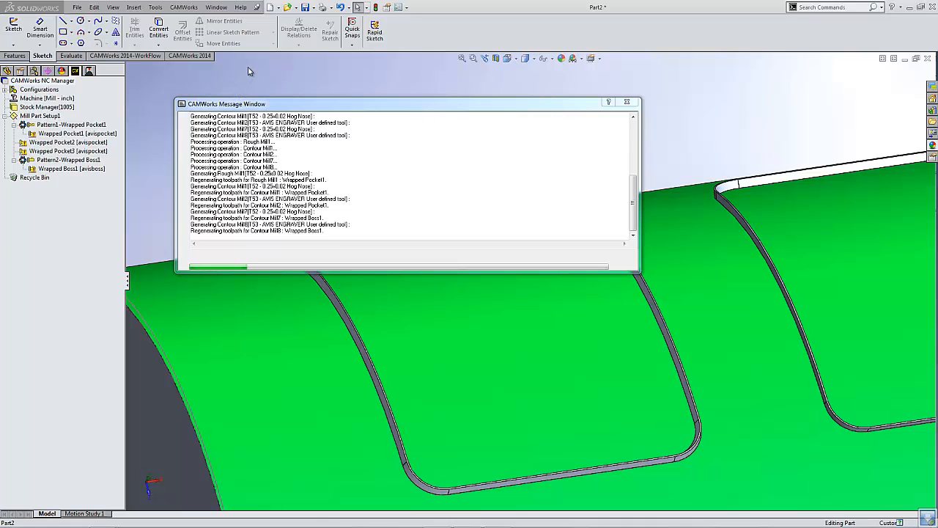
Examine how the Rough Mill1 toolpath follows the resized wrapped pockets around the cylinder
{"action": "scroll", "coordinate": [500, 199], "scroll_direction": "up", "scroll_amount": 1}
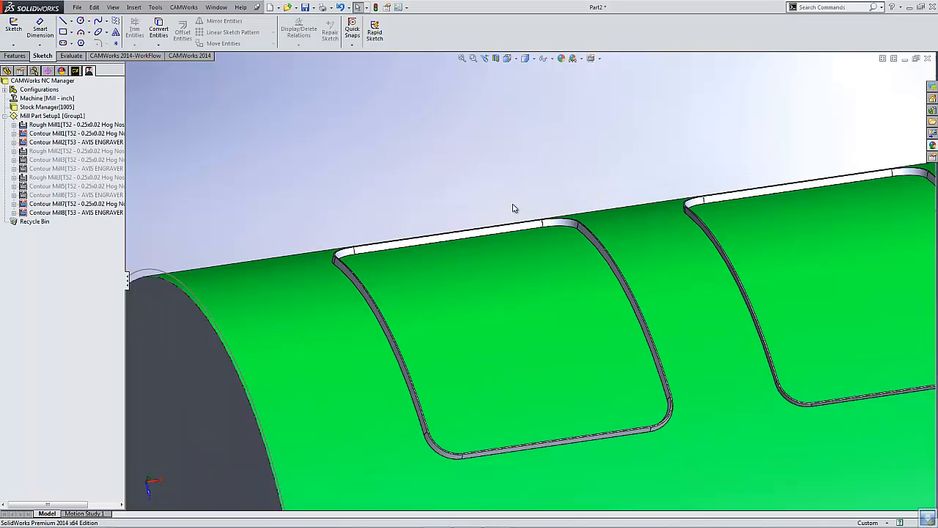
{"action": "scroll", "coordinate": [521, 242], "scroll_direction": "down", "scroll_amount": 4}
{"action": "scroll", "coordinate": [561, 297], "scroll_direction": "up", "scroll_amount": 3}
{"action": "scroll", "coordinate": [588, 330], "scroll_direction": "up", "scroll_amount": 3}
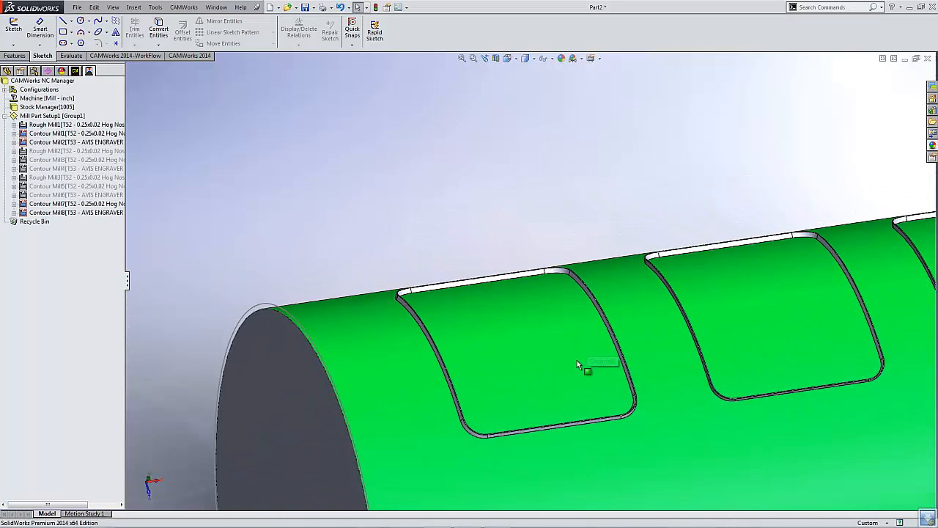
{"action": "scroll", "coordinate": [580, 367], "scroll_direction": "down", "scroll_amount": 5}
{"action": "scroll", "coordinate": [357, 210], "scroll_direction": "up", "scroll_amount": 1}
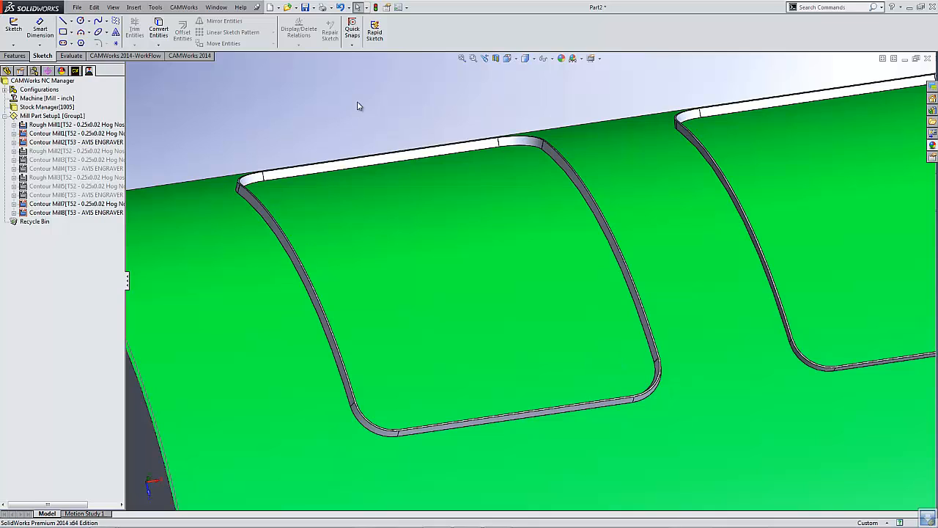
{"action": "mouse_move", "coordinate": [110, 127]}
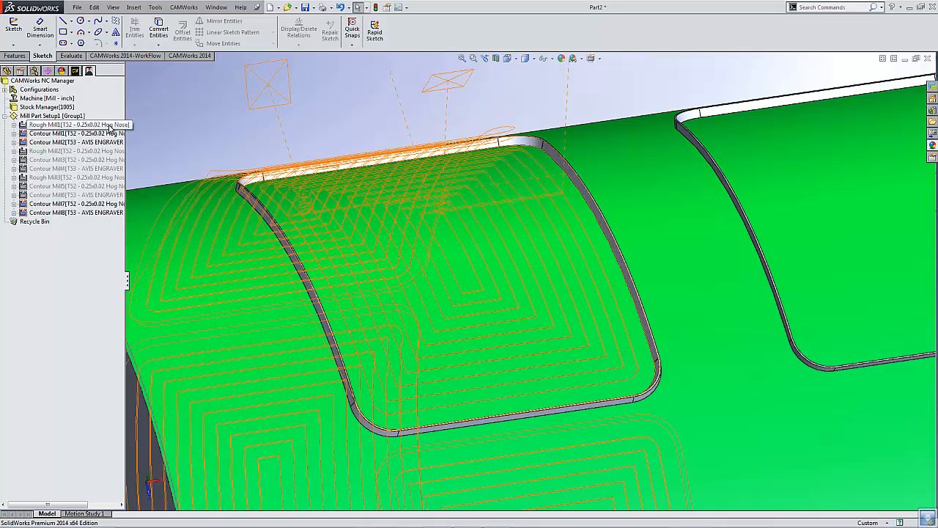
{"action": "scroll", "coordinate": [277, 124], "scroll_direction": "up", "scroll_amount": 4}
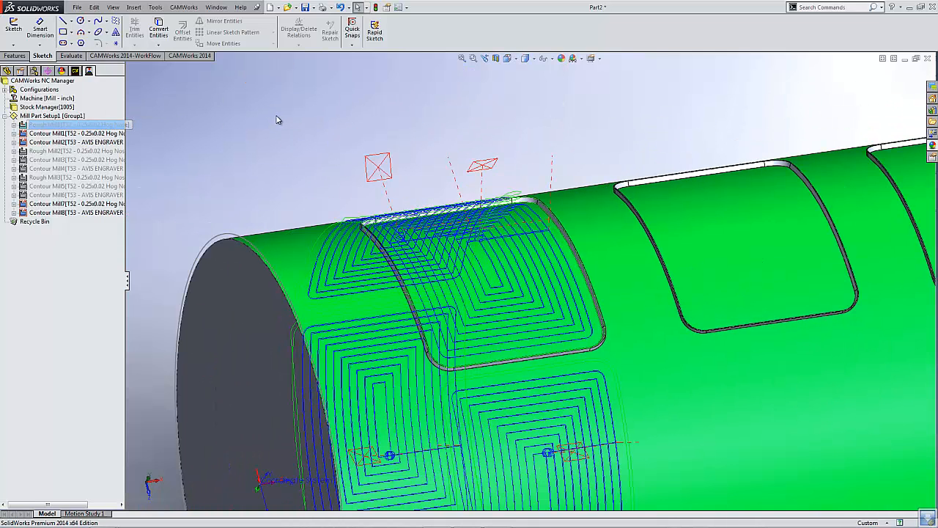
{"action": "middle_click_drag", "start_coordinate": [283, 132], "coordinate": [313, 174]}
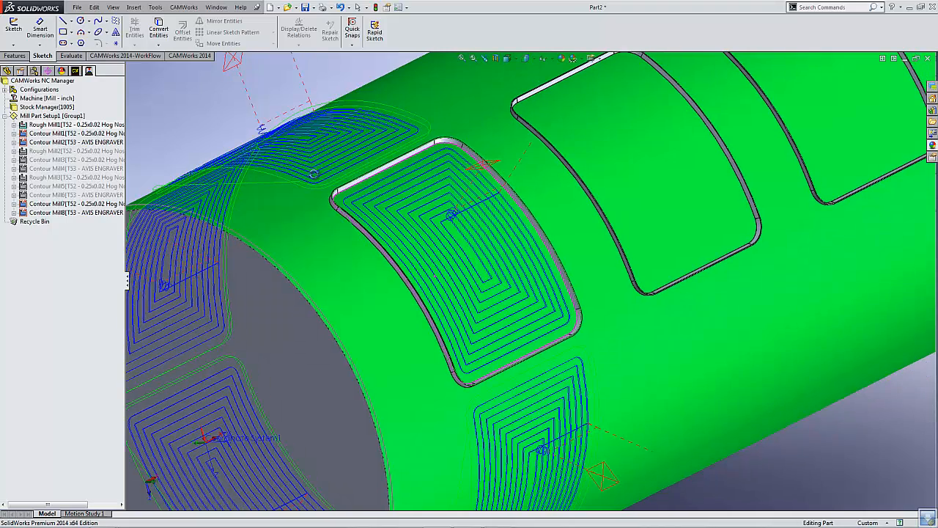
Delete the toolpaths of the Contour Mill7 and Contour Mill8 operations
{"action": "left_click", "coordinate": [87, 205]}
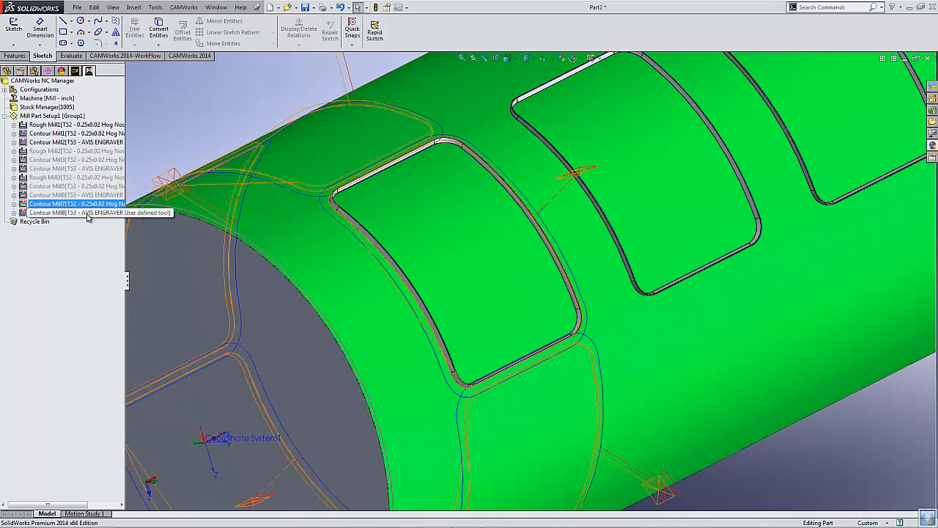
{"action": "right_click", "coordinate": [87, 206]}
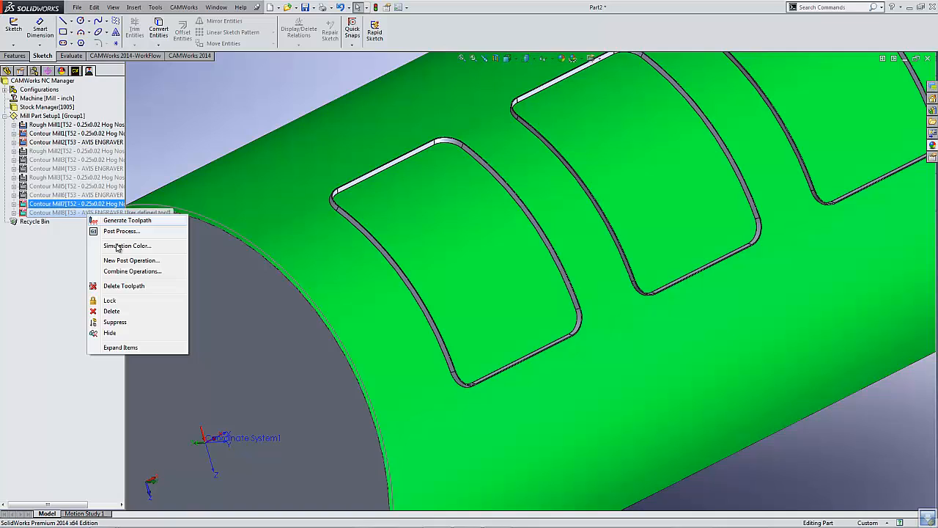
{"action": "left_click", "coordinate": [129, 286]}
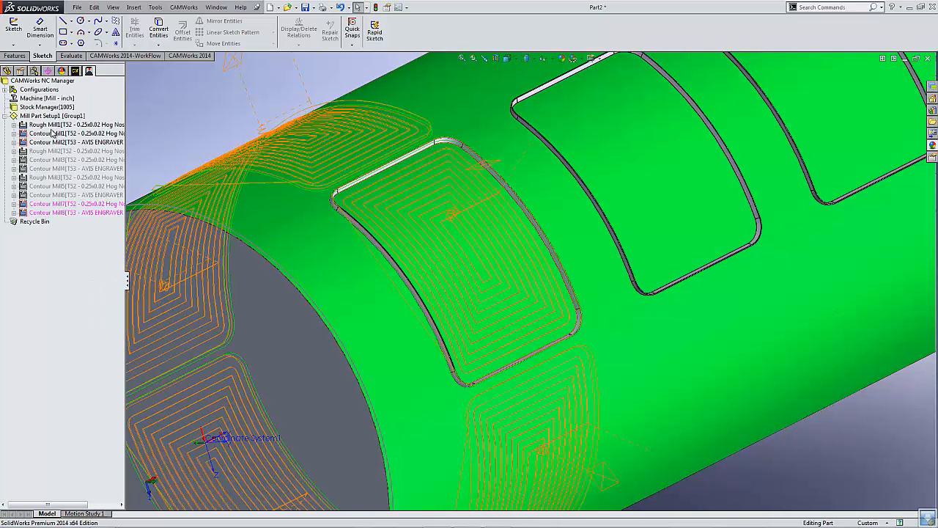
{"action": "scroll", "coordinate": [422, 150], "scroll_direction": "up", "scroll_amount": 5}
{"action": "scroll", "coordinate": [511, 208], "scroll_direction": "down", "scroll_amount": 3}
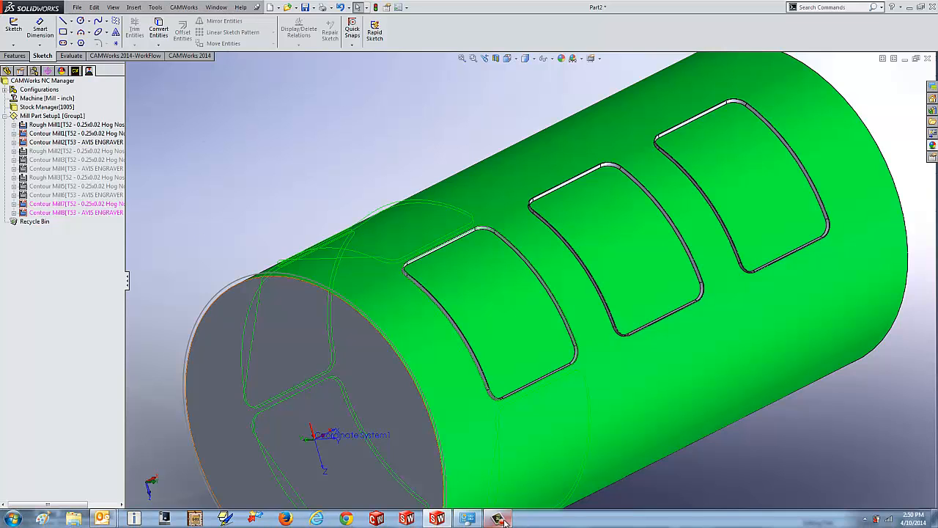
{"action": "left_click", "coordinate": [503, 520]}
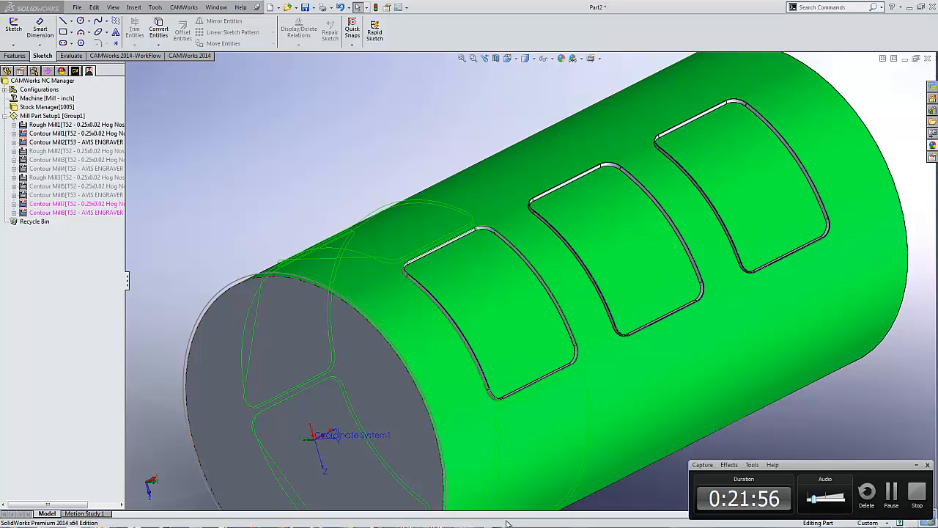